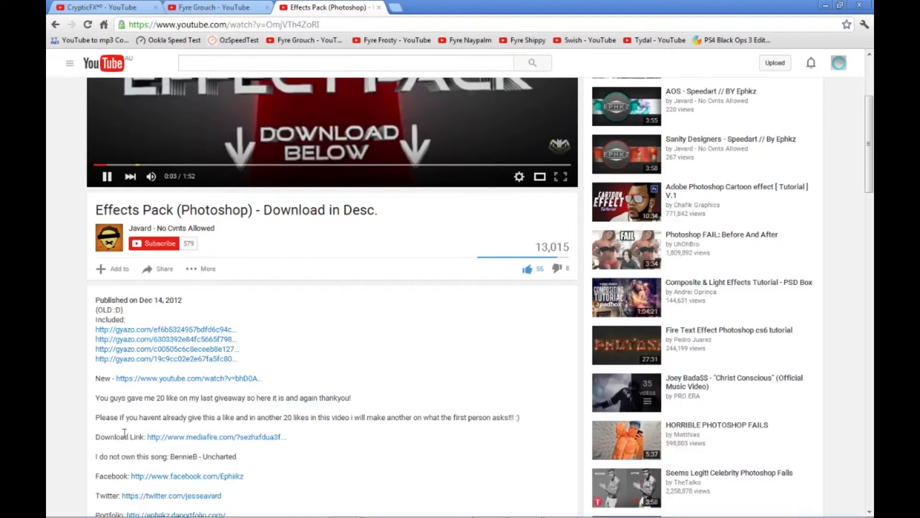
scroll(269, 278, "up", 3)
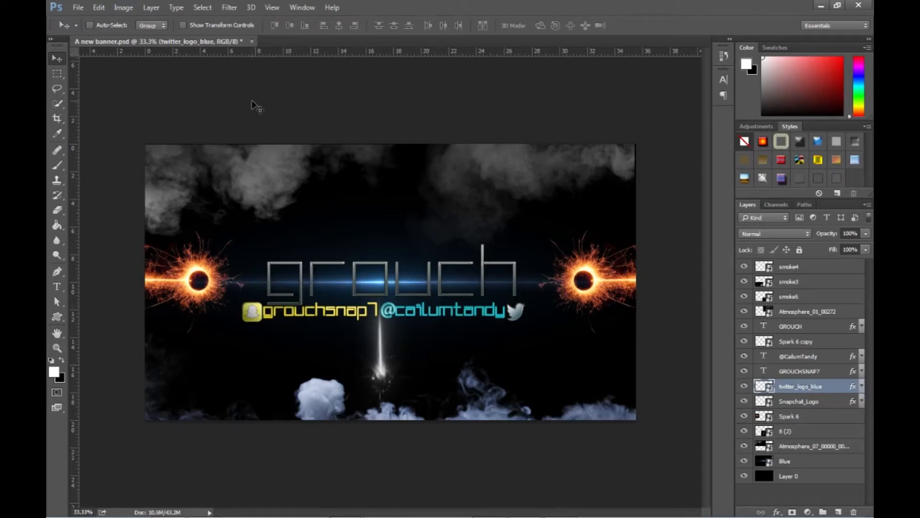
- Create a new document 2560 pixels wide and 1440 pixels high at a resolution of 72 pixels/inch
left_click(78, 7)
left_click(94, 19)
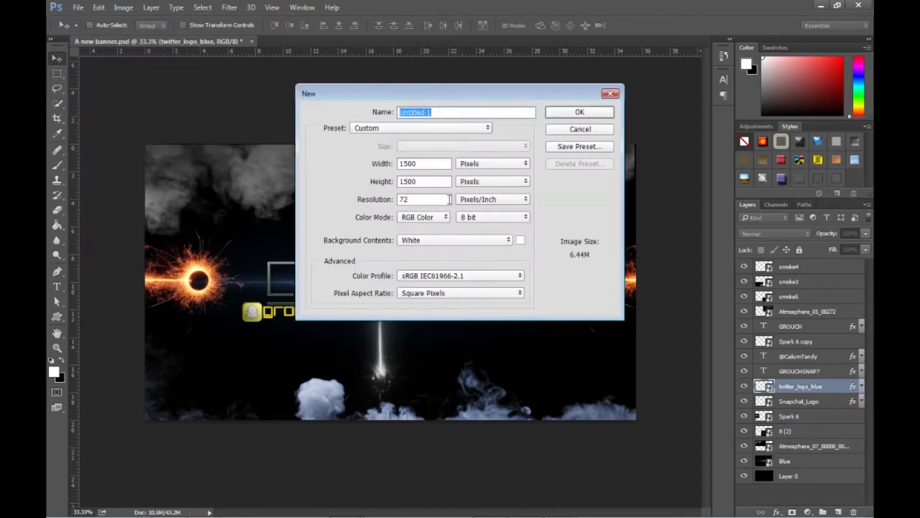
double_click(437, 163)
type("2560")
double_click(438, 180)
type("144")
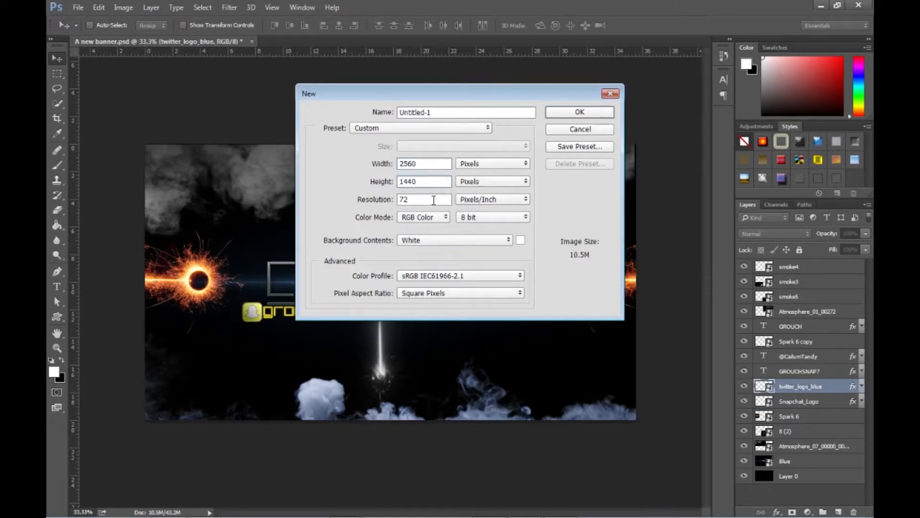
key("Tab")
key("BackSpace")
key("BackSpace")
key("BackSpace")
type("72")
left_click(580, 112)
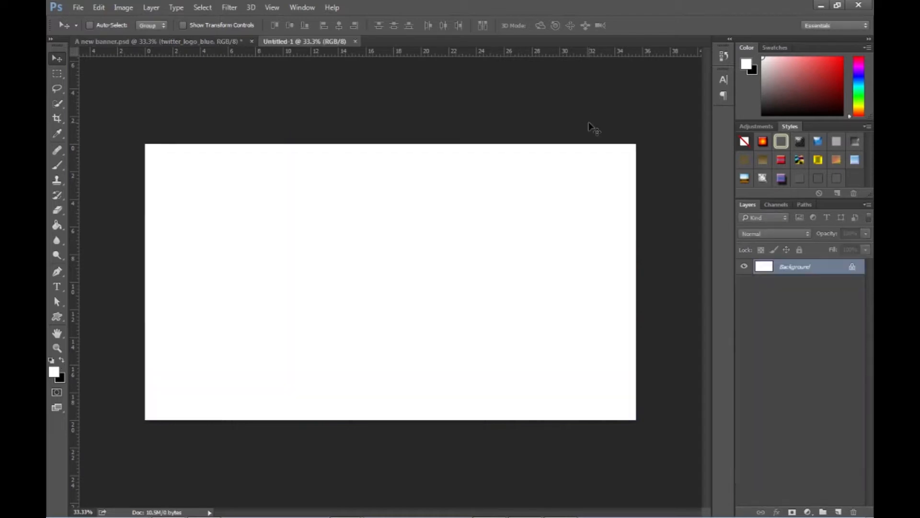
- Unlock the Background layer of the new document and fill it with black using the Paint Bucket
left_click(206, 43)
left_click(318, 42)
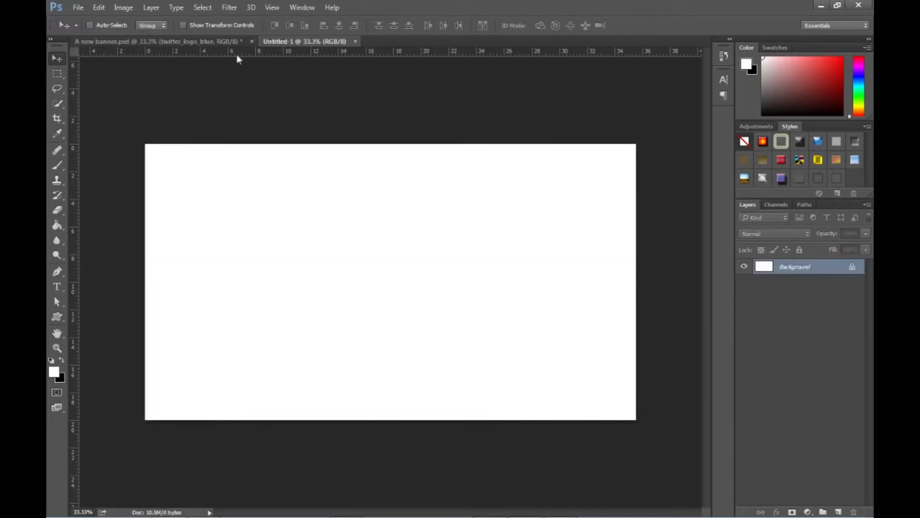
left_click_drag(852, 266, 857, 509)
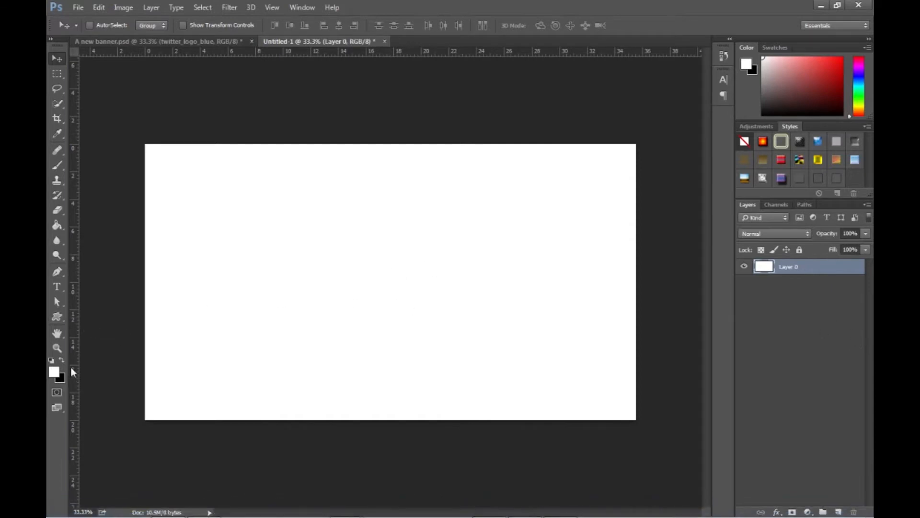
left_click(57, 224)
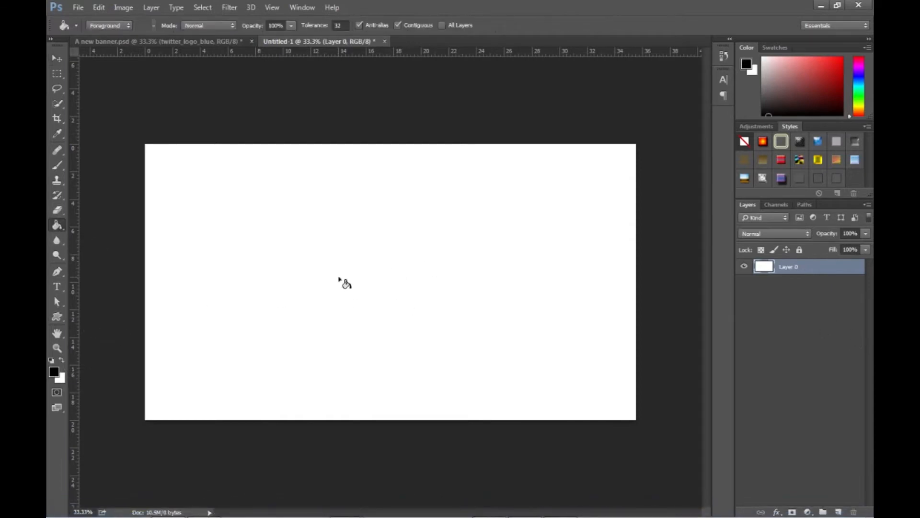
left_click(340, 281)
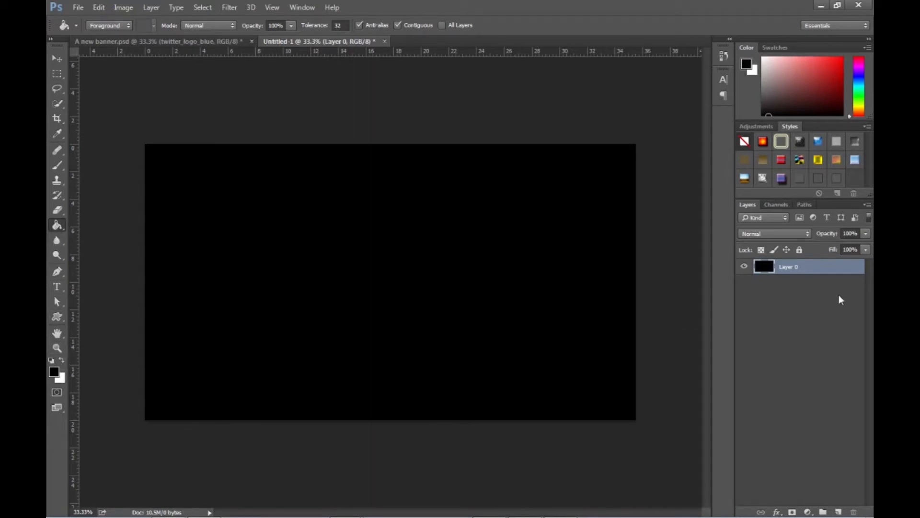
- Switch to Windows Explorer, open the Effects - Copy folder and look through its effect images, including Blue and Spark 6
left_click(155, 40)
key("alt+Tab")
key("alt+Tab")
key("alt+Tab")
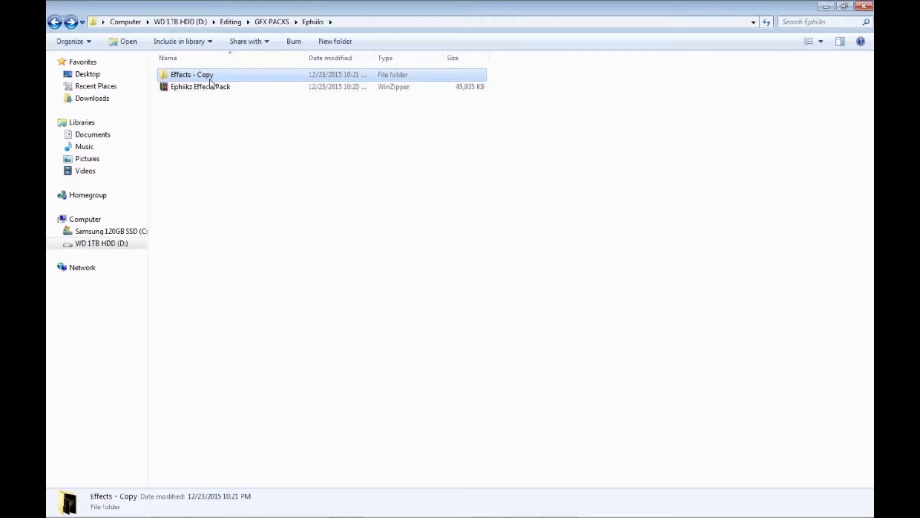
double_click(220, 76)
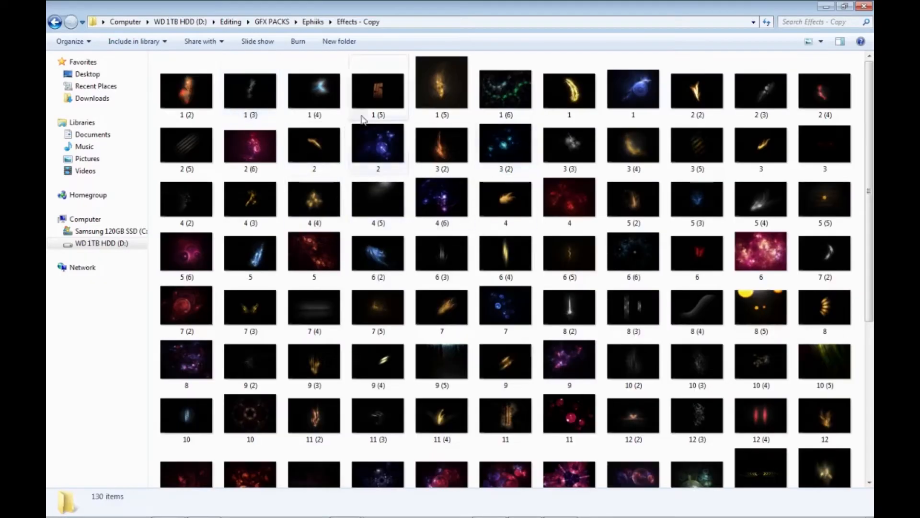
scroll(223, 115, "down", 5)
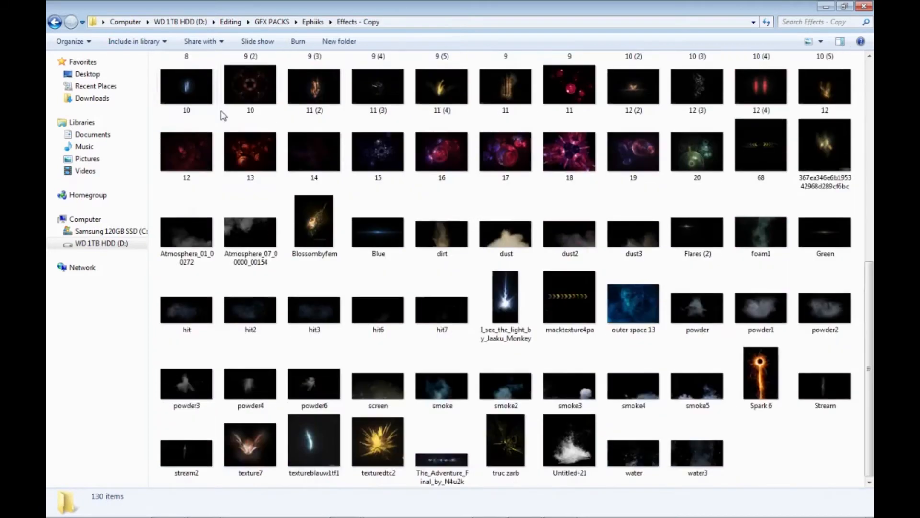
left_click(389, 230)
double_click(389, 235)
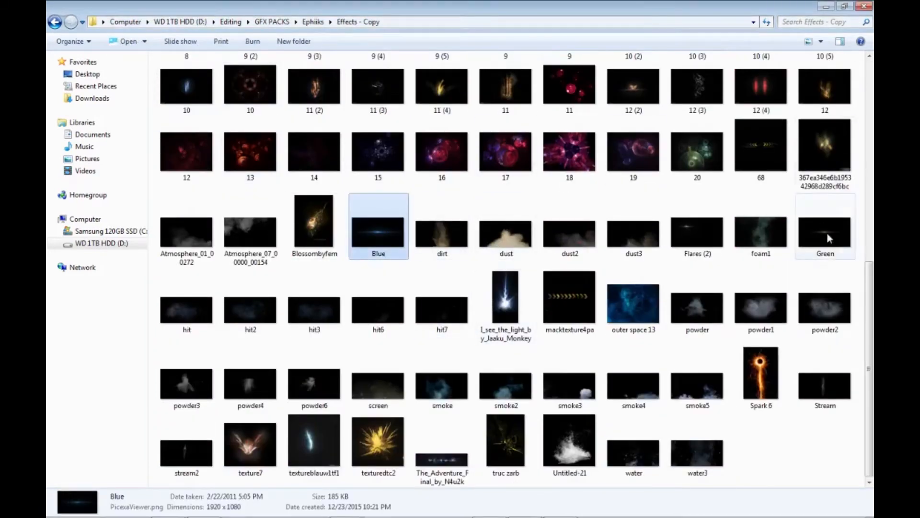
left_click(789, 383)
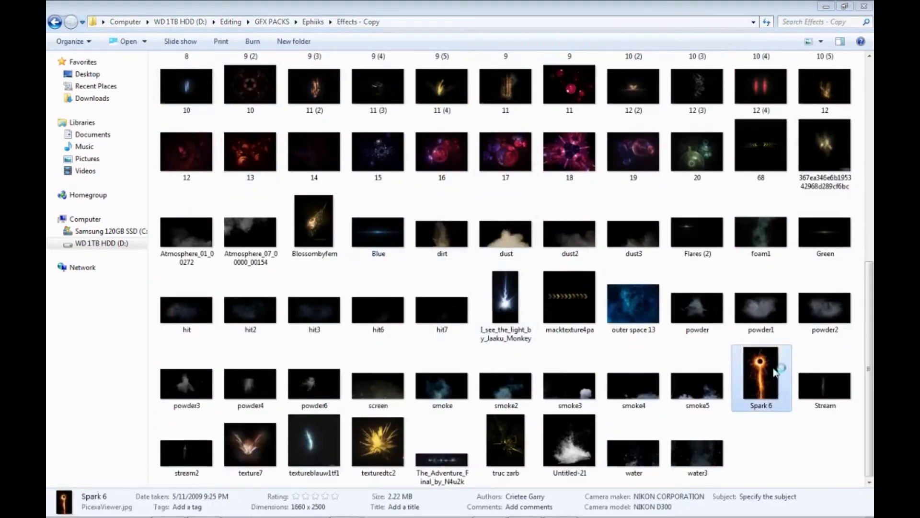
left_click(865, 8)
scroll(268, 292, "up", 6)
scroll(235, 335, "down", 6)
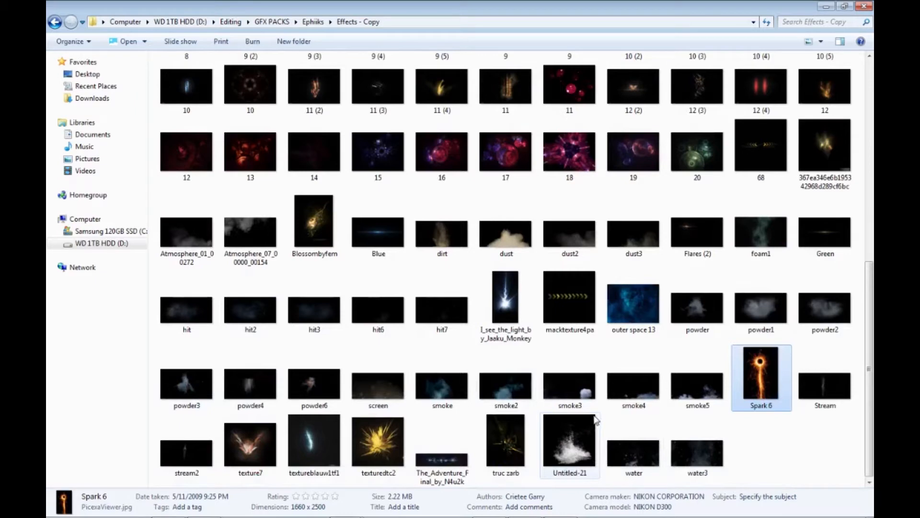
- Compare the finished design in A new banner.psd with the effect images in the Effects - Copy folder
key("alt+Tab")
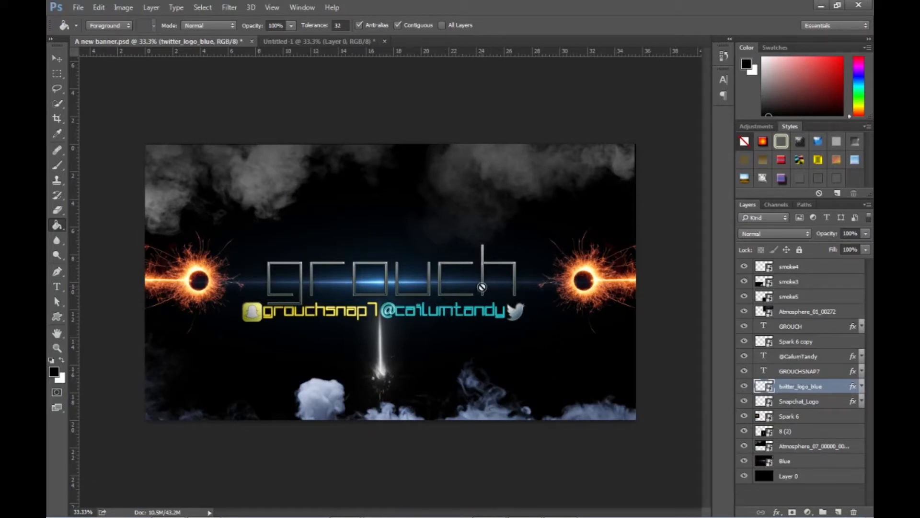
left_click(336, 43)
key("alt+Tab")
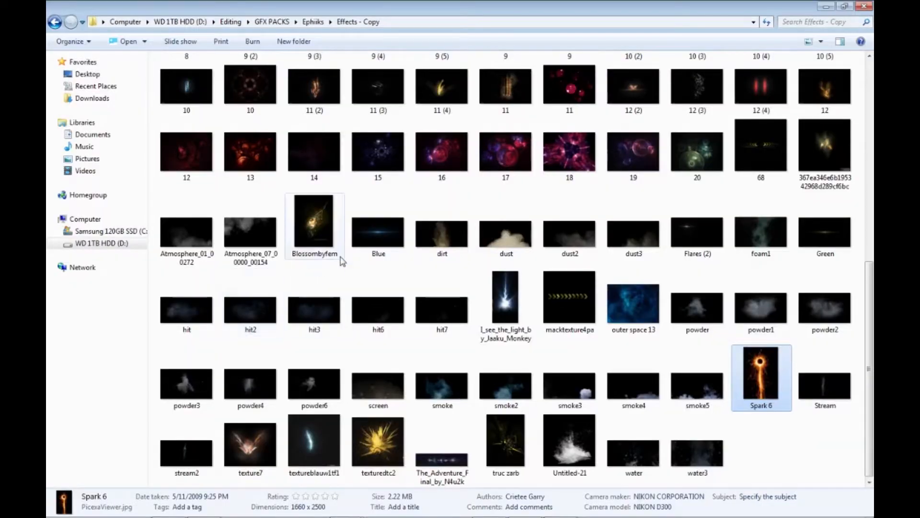
key("alt+Tab")
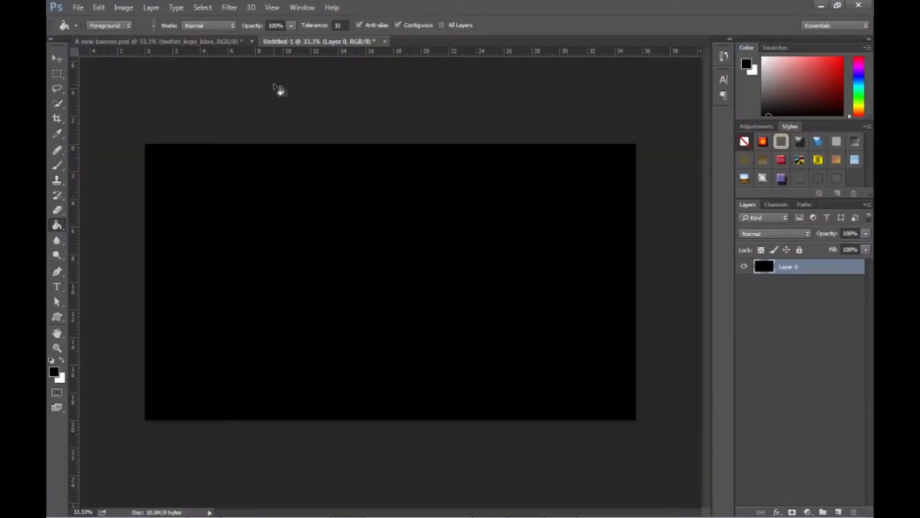
left_click(186, 43)
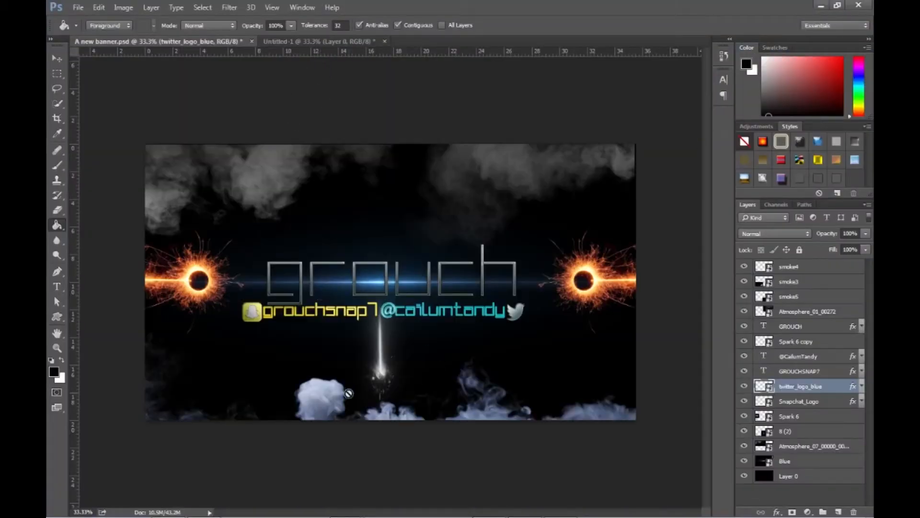
left_click(335, 42)
key("alt+Tab")
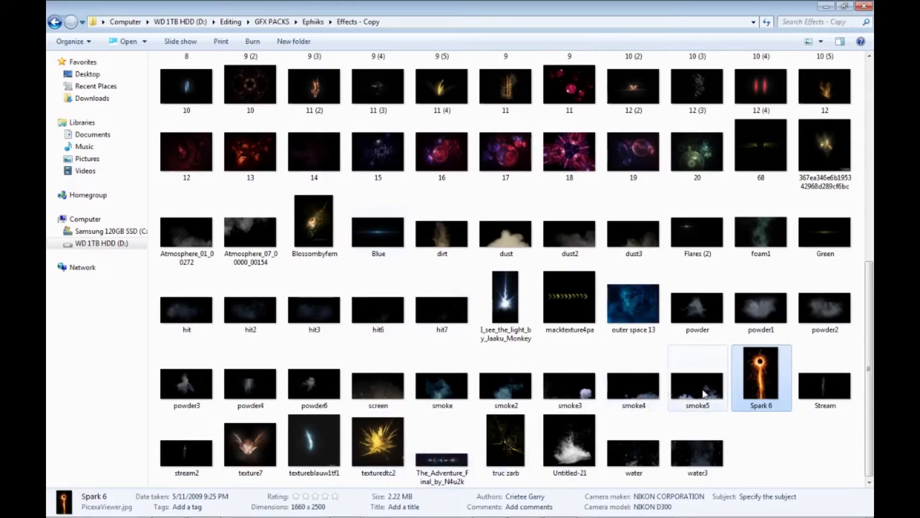
left_click(703, 394)
key("alt+Tab")
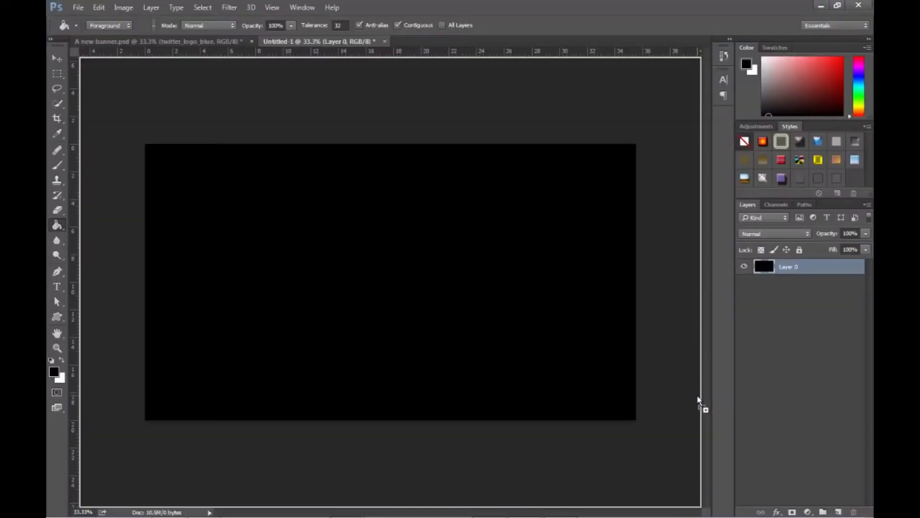
key("alt+Tab")
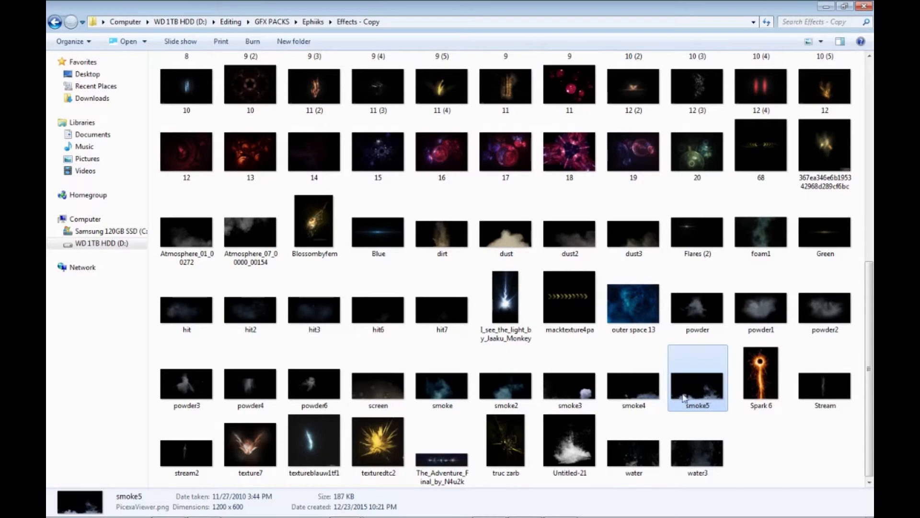
- Inspect the contents of the Ephiikz Effects Pack archive, close it and reopen the Effects - Copy folder
scroll(220, 273, "up", 15)
key("BackSpace")
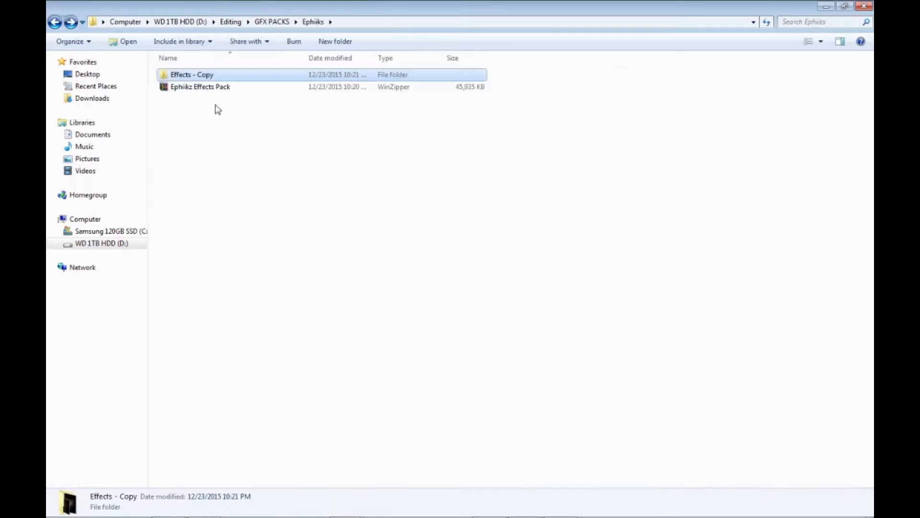
double_click(207, 90)
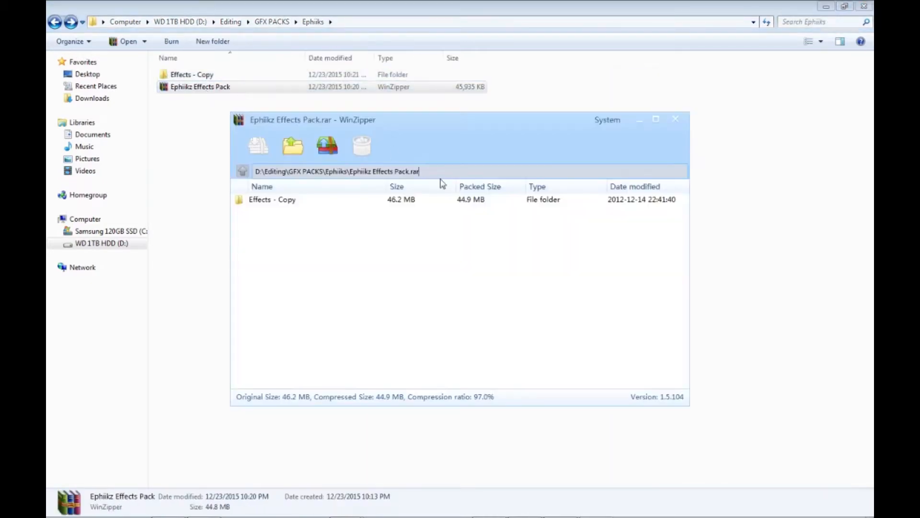
mouse_move(282, 201)
left_mouse_down()
mouse_move(198, 158)
mouse_move(189, 79)
mouse_move(253, 196)
mouse_move(269, 198)
left_mouse_up()
left_click(675, 119)
double_click(193, 75)
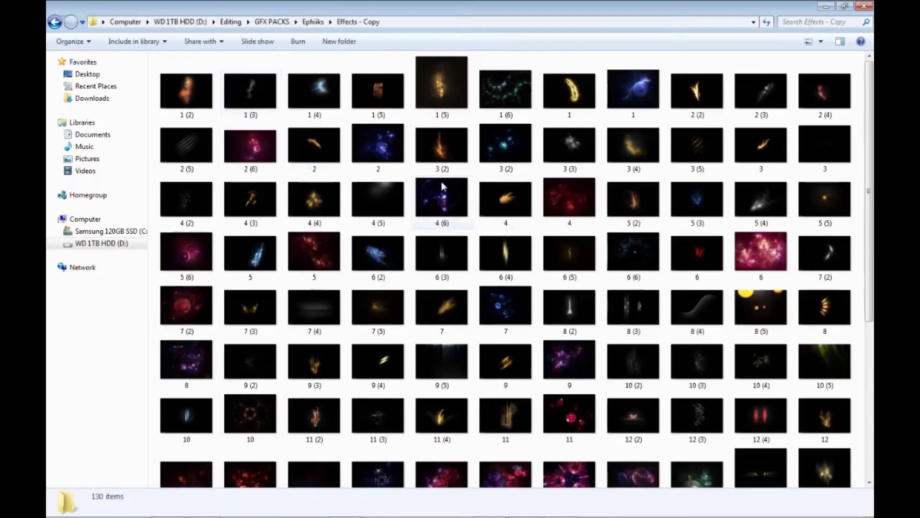
scroll(638, 366, "down", 5)
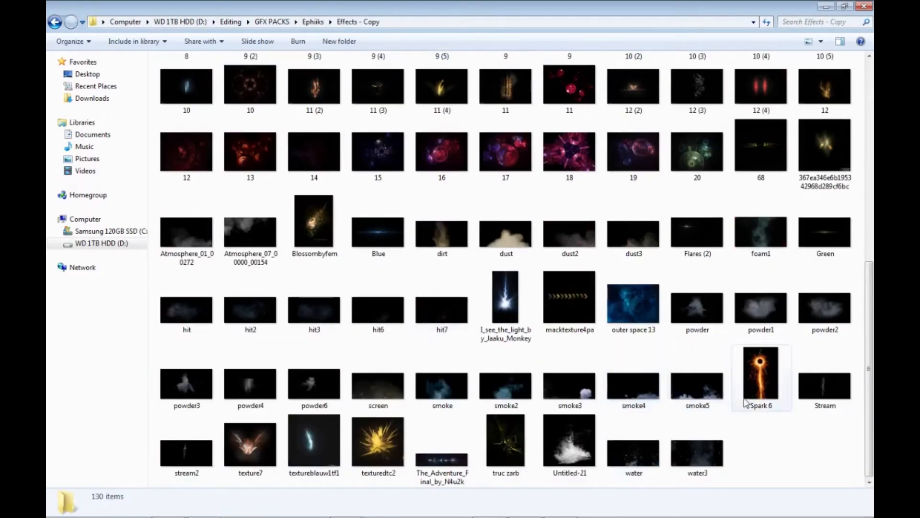
- Place the smoke5 image in the Photoshop document, enlarge it and position it in the canvas's bottom-right corner
left_click(712, 388)
key("alt+Tab")
left_click_drag(479, 346, 467, 335)
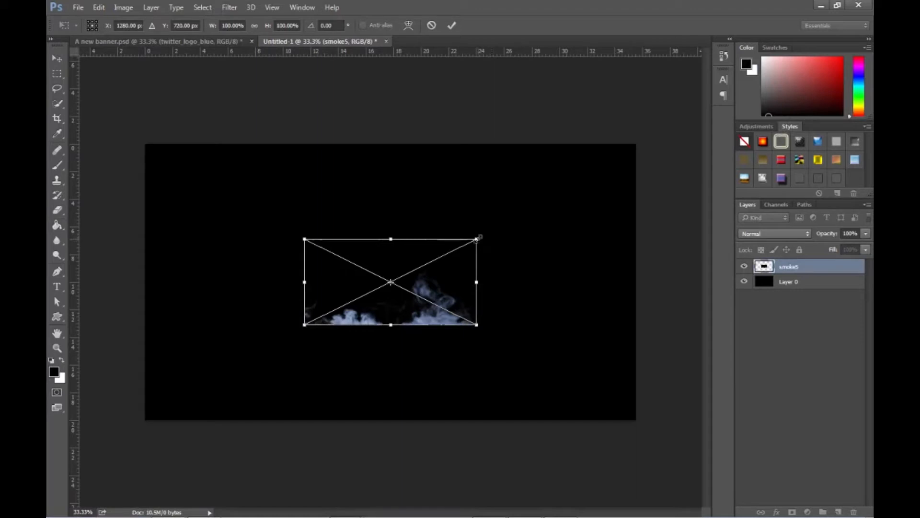
left_click_drag(477, 239, 522, 223)
left_click_drag(488, 273, 603, 354)
key("Return")
key("g")
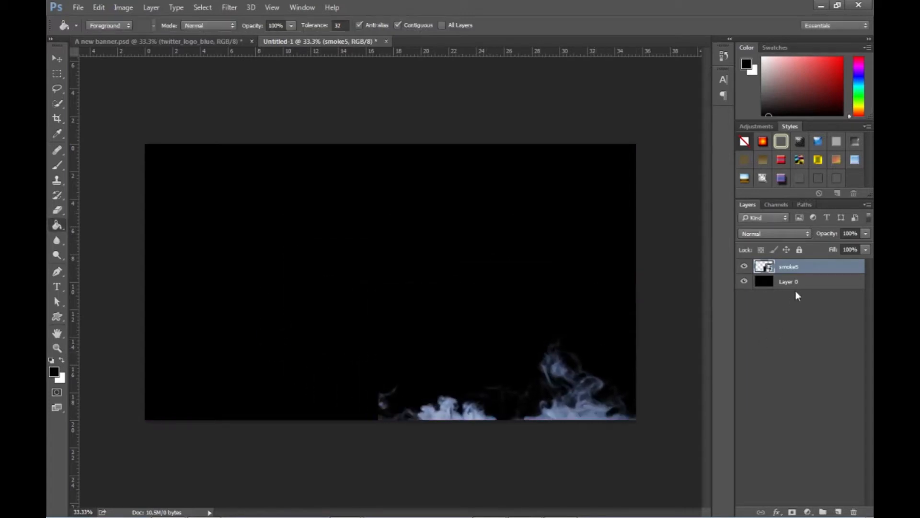
- Set the smoke5 layer's blend mode to Screen and move the smoke to the canvas's bottom-left corner
double_click(819, 268)
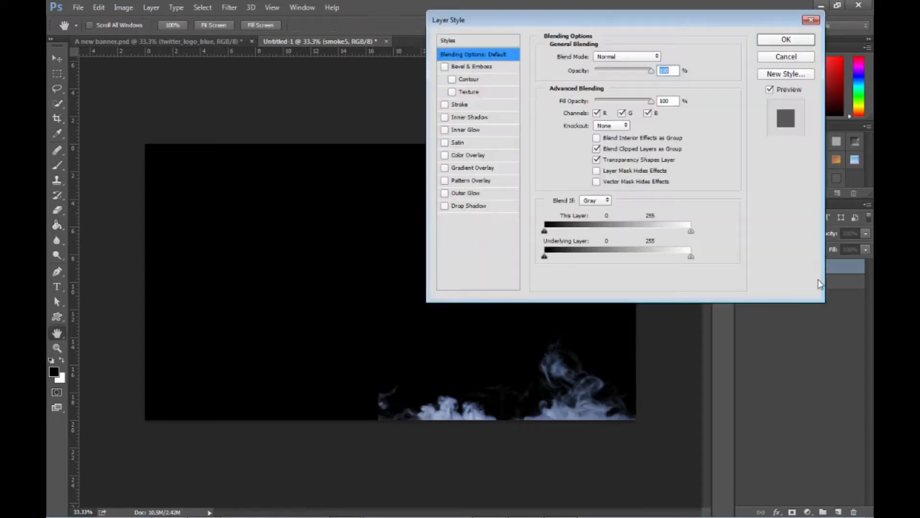
left_click(607, 59)
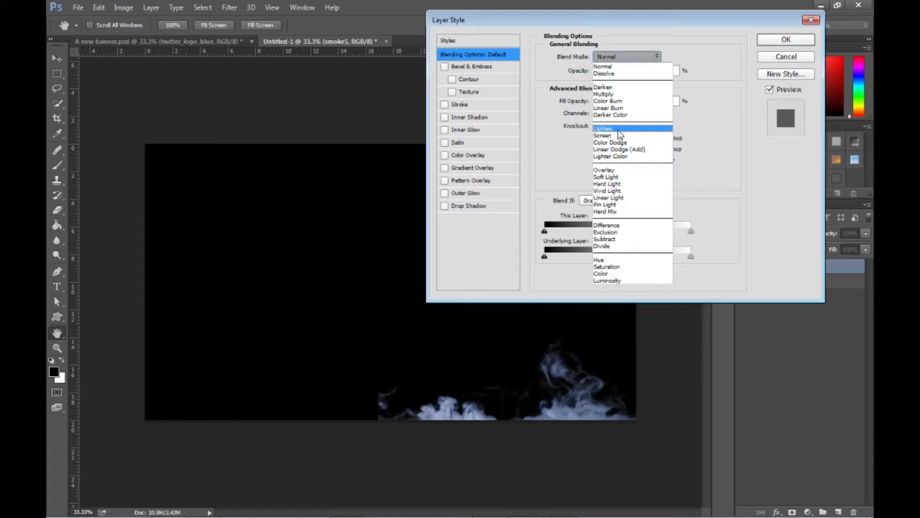
left_click(646, 136)
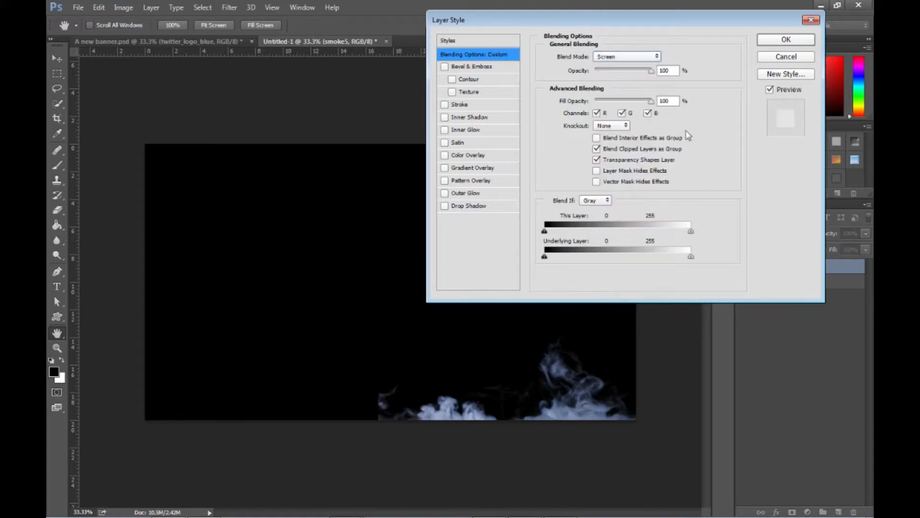
left_click(777, 47)
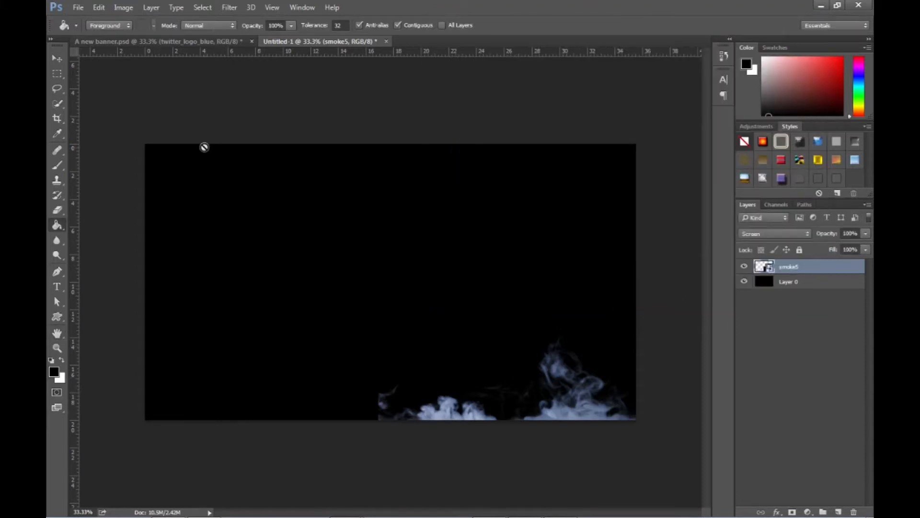
left_click(56, 60)
left_click_drag(559, 393, 354, 400)
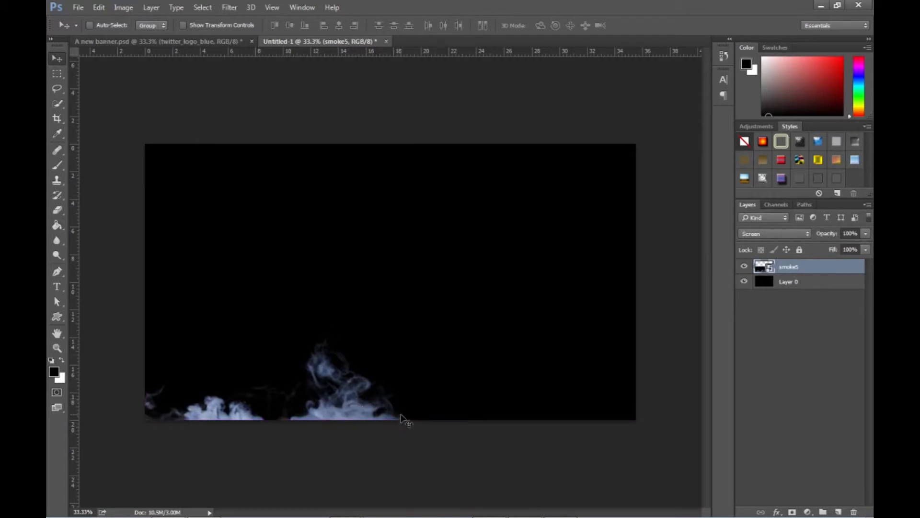
- Place the smoke4 image in the document, flip it horizontally and move it along the canvas's bottom edge beside smoke5
key("alt+Tab")
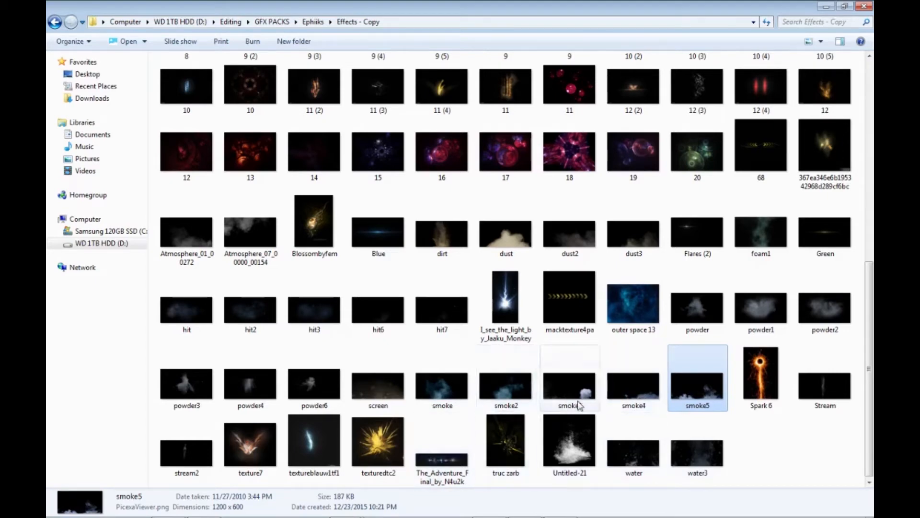
key("alt+Tab")
left_click_drag(638, 394, 416, 362)
left_click_drag(425, 316, 500, 373)
right_click(480, 353)
left_click(511, 490)
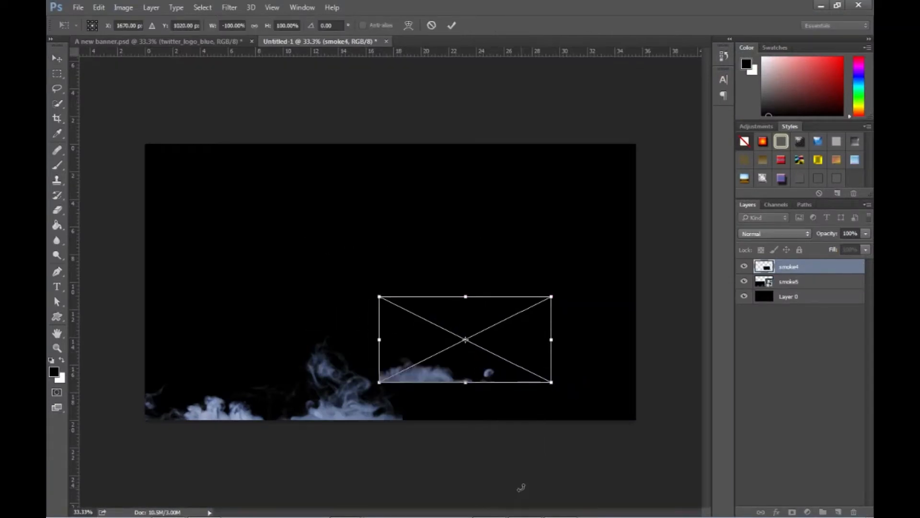
left_click_drag(473, 376, 507, 408)
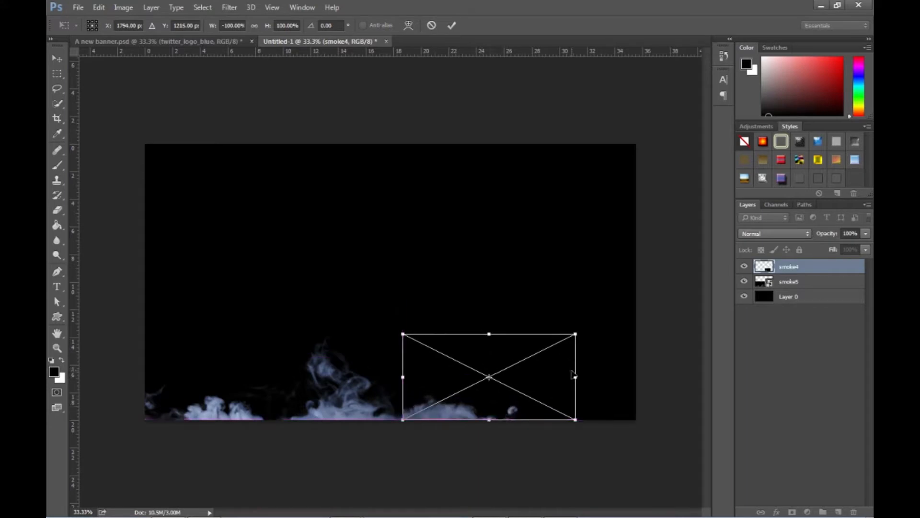
- Enlarge the smoke4 image to about 130%, flip it back horizontally and apply it with the Screen blend mode
left_click_drag(574, 330, 629, 308)
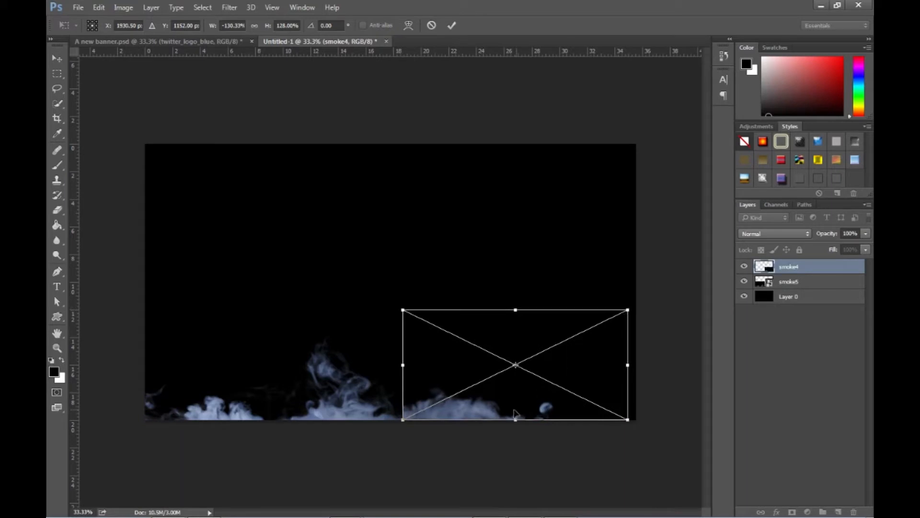
mouse_move(514, 412)
left_mouse_down()
mouse_move(478, 412)
mouse_move(523, 412)
mouse_move(513, 414)
left_mouse_up()
key("Return")
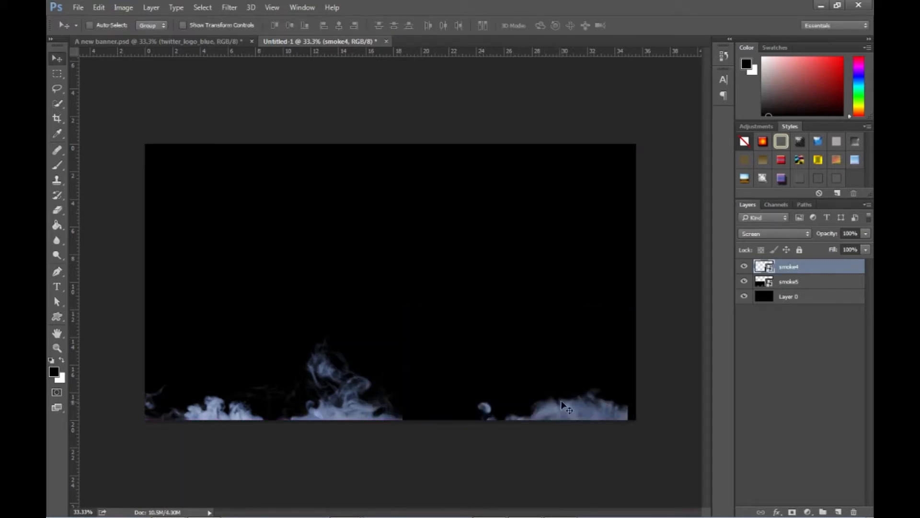
- Transform the smoke4 layer slightly larger so it fills the canvas's bottom-right corner
key("ctrl+t")
left_click_drag(399, 307, 392, 303)
left_click_drag(563, 408, 564, 405)
key("Return")
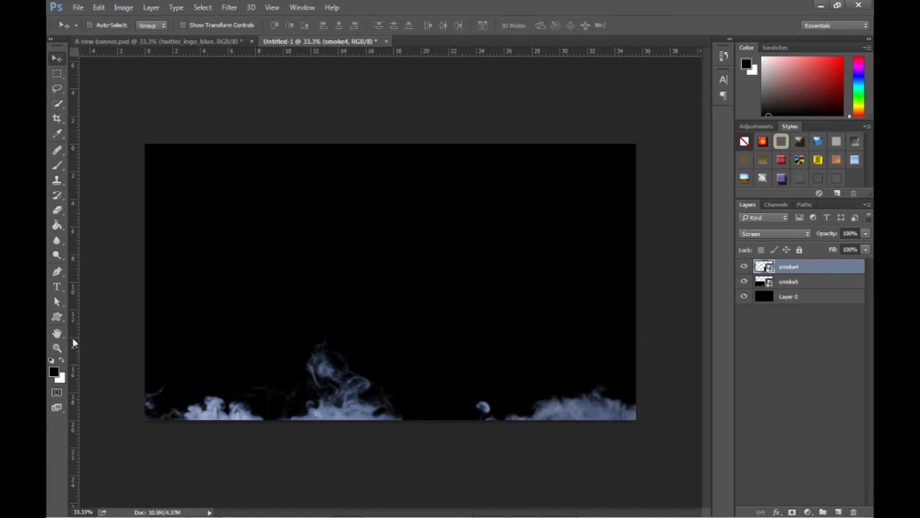
- Add a vertical guide through the centre of the canvas
left_click_drag(79, 334, 390, 332)
key("alt+d")
key("Escape")
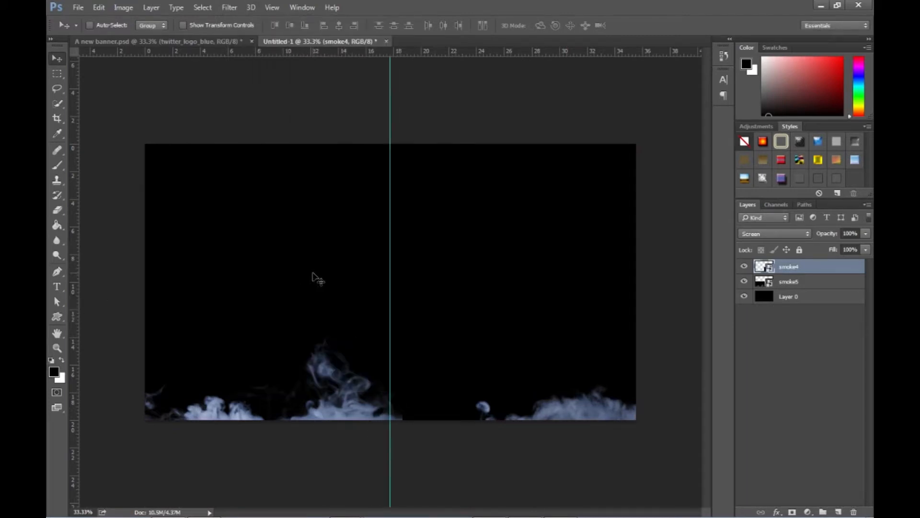
- Hide the rulers and show them again
left_click(272, 8)
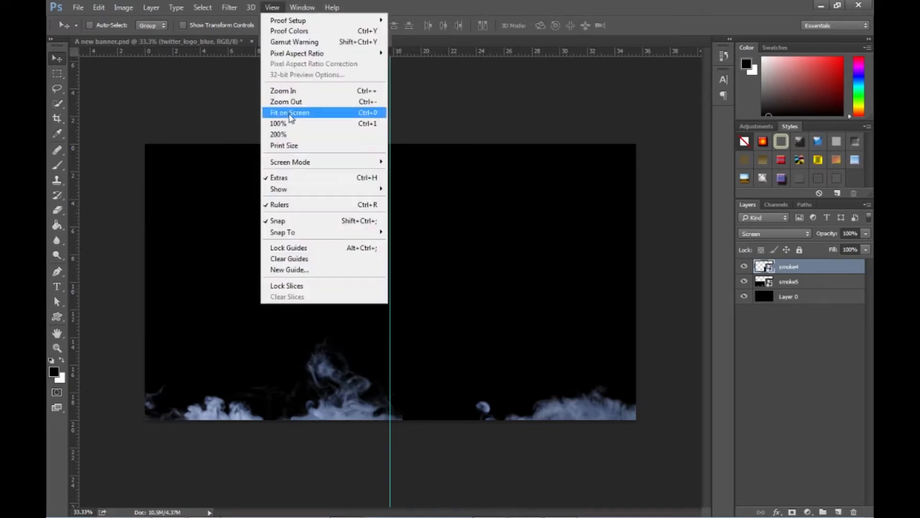
left_click(302, 211)
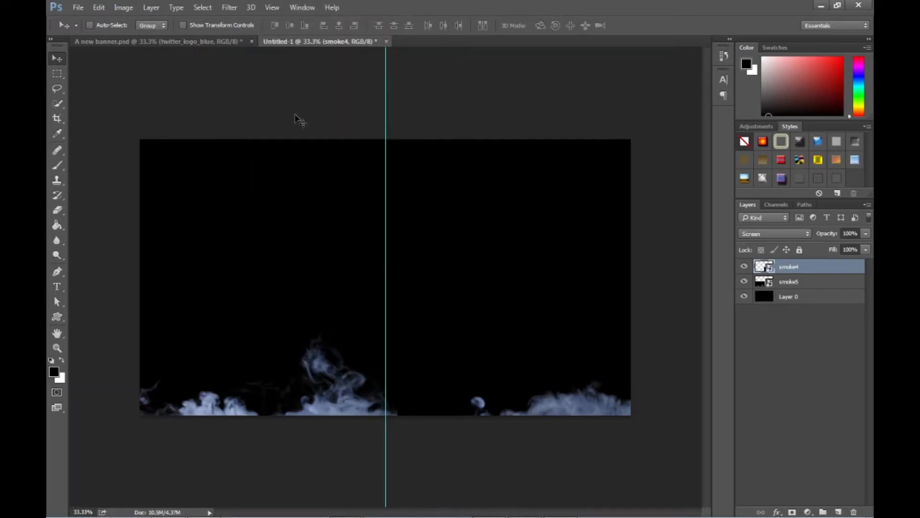
left_click(271, 7)
left_click(294, 204)
- Add a horizontal guide through the centre of the canvas
mouse_move(295, 52)
left_mouse_down()
mouse_move(286, 91)
mouse_move(303, 280)
mouse_move(304, 154)
mouse_move(310, 278)
mouse_move(309, 52)
left_mouse_up()
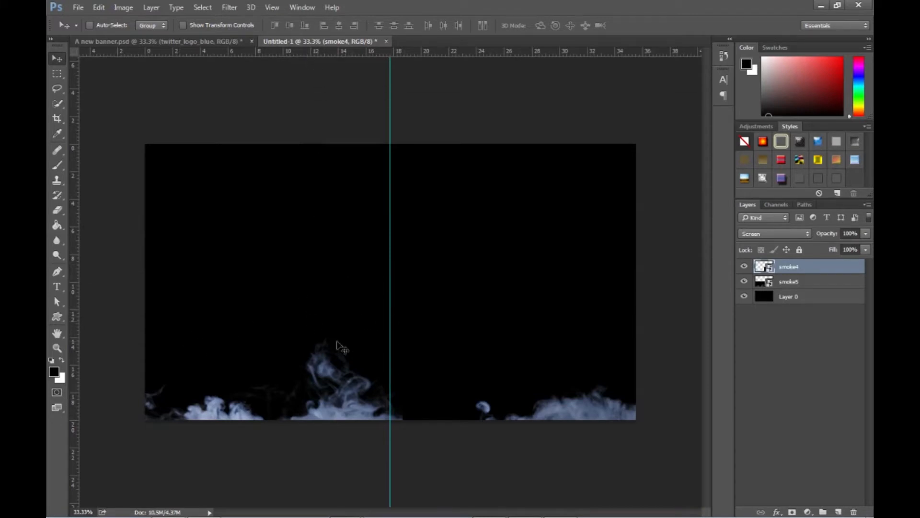
left_click_drag(292, 53, 318, 281)
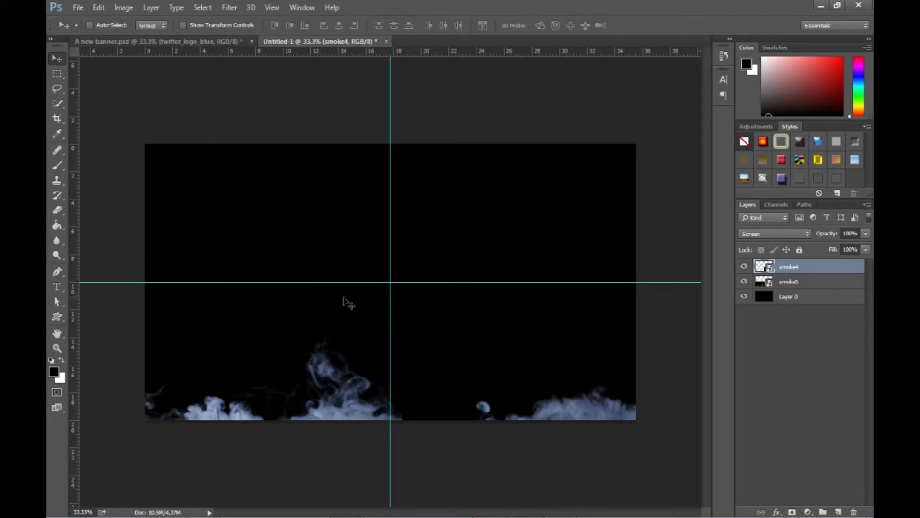
- Place the smoke3 image from the Effects - Copy folder in the document and flip it horizontally
key("alt+Tab")
left_click_drag(576, 378, 504, 377)
key("alt+Tab")
left_click_drag(430, 376, 488, 393)
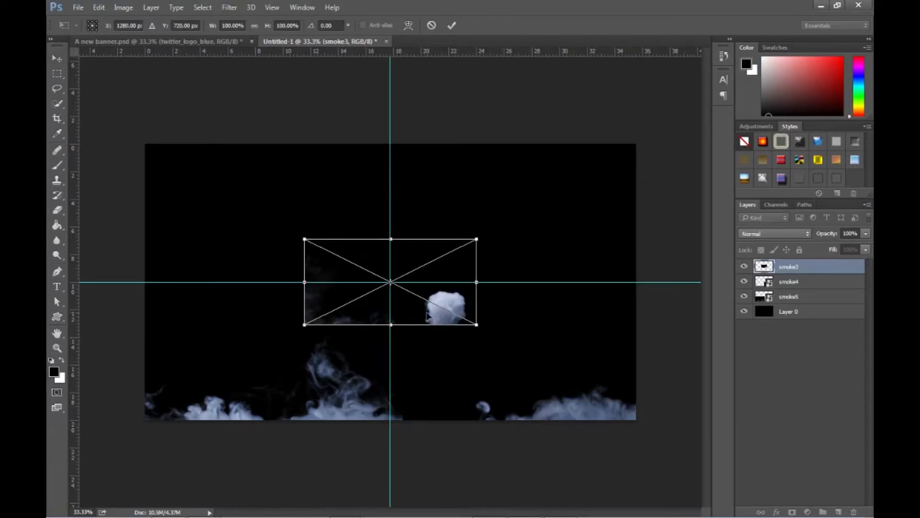
right_click(428, 316)
left_click(477, 451)
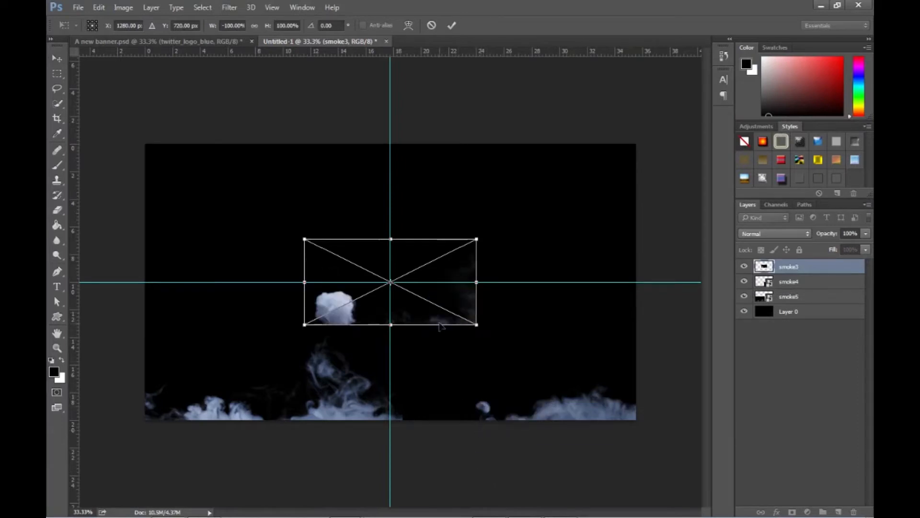
- Enlarge the smoke3 image to about 166% and fit it into the canvas's bottom-right corner
left_click_drag(472, 247, 529, 213)
left_click_drag(449, 343, 556, 411)
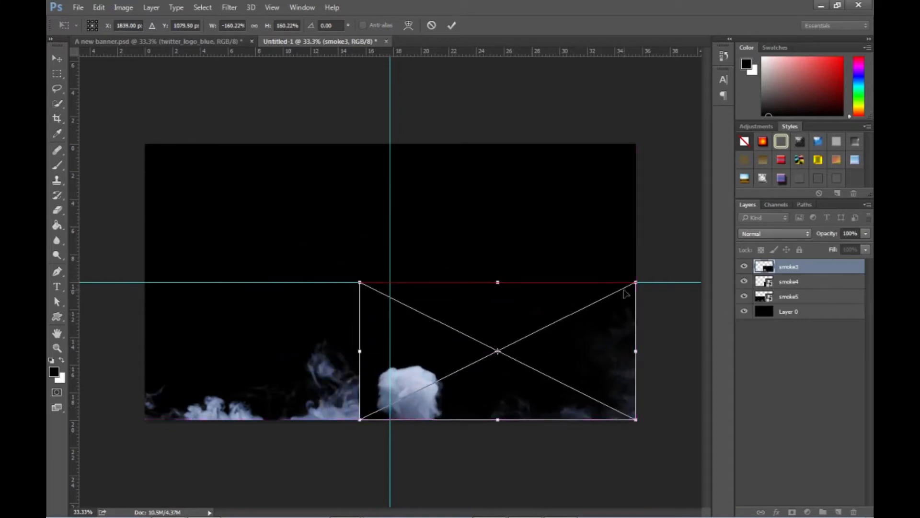
left_click_drag(636, 280, 636, 277)
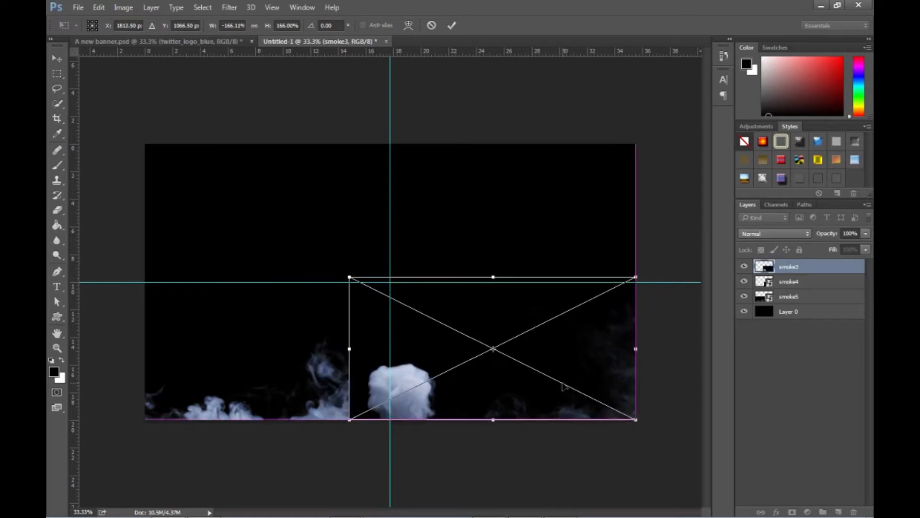
key("Return")
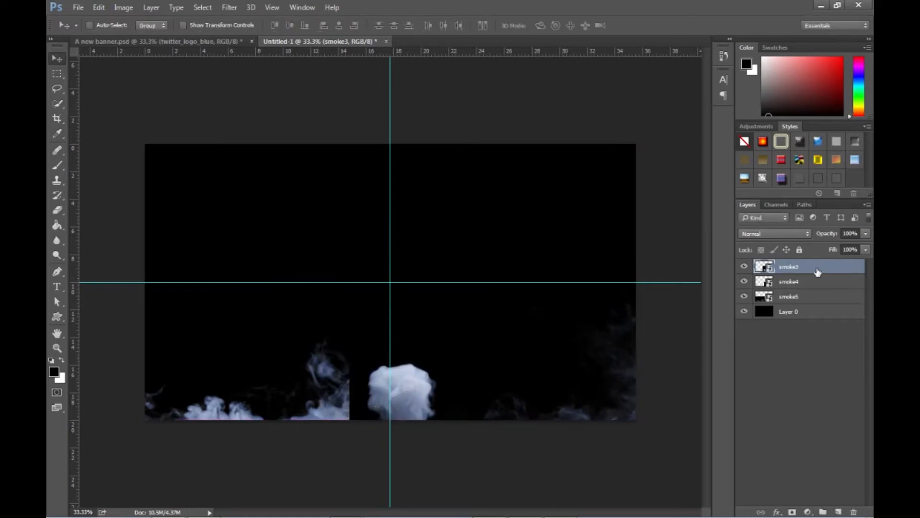
- Set the smoke3 layer's blend mode to Screen in its layer style
double_click(824, 270)
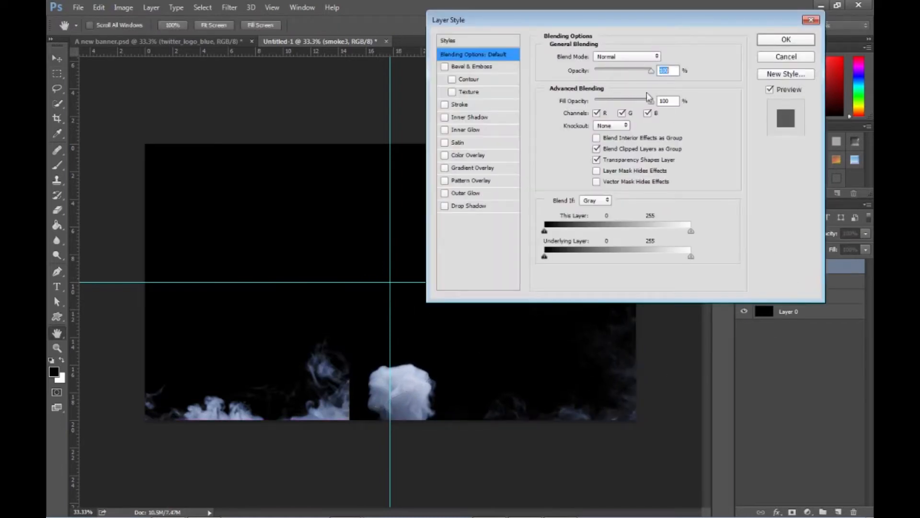
left_click(628, 56)
left_click(626, 136)
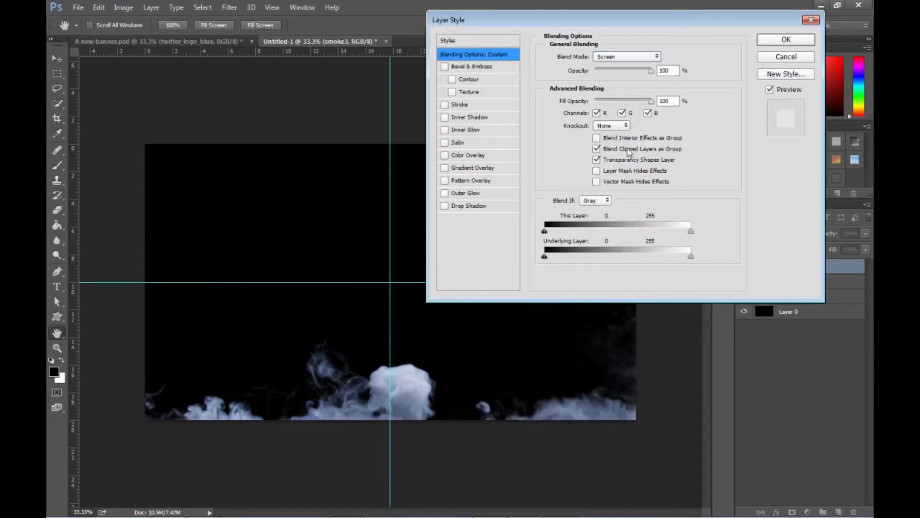
left_click(786, 39)
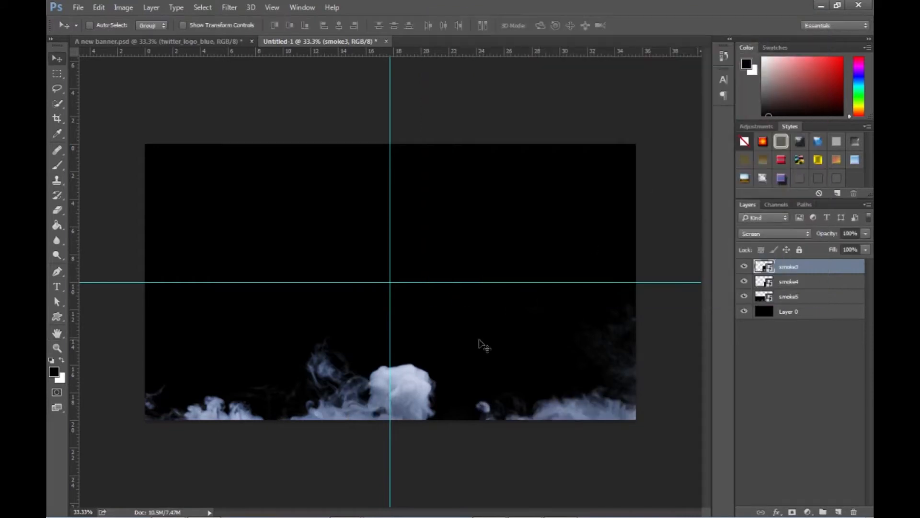
- Check the smoke3 layer's effect by toggling its visibility and compare the smoke arrangement with A new banner.psd
mouse_move(515, 382)
left_mouse_down()
mouse_move(533, 380)
mouse_move(516, 380)
left_mouse_up()
left_click(751, 269)
left_click(750, 269)
left_click(181, 42)
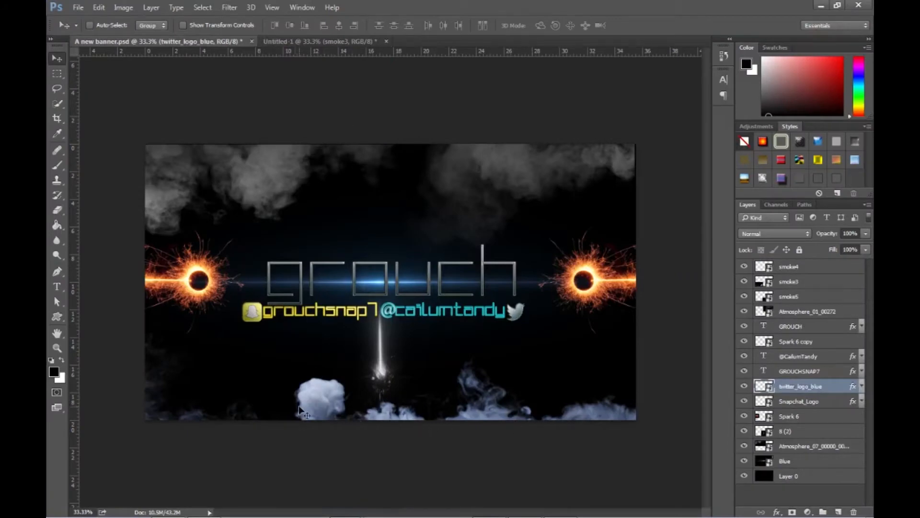
key("alt+Tab")
key("alt+Tab")
left_click(307, 42)
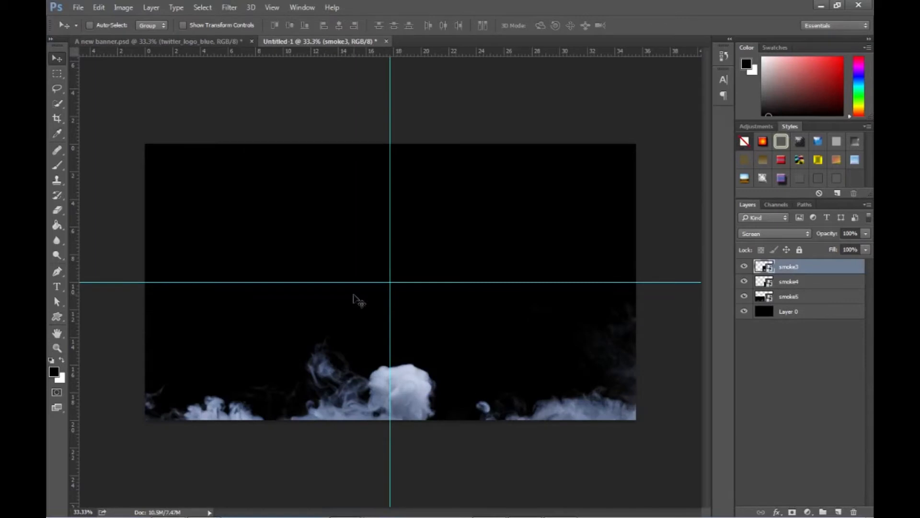
- Compare both documents again and check the font set for the Type tool in A new banner.psd
left_click(190, 41)
left_click(324, 42)
left_click(175, 41)
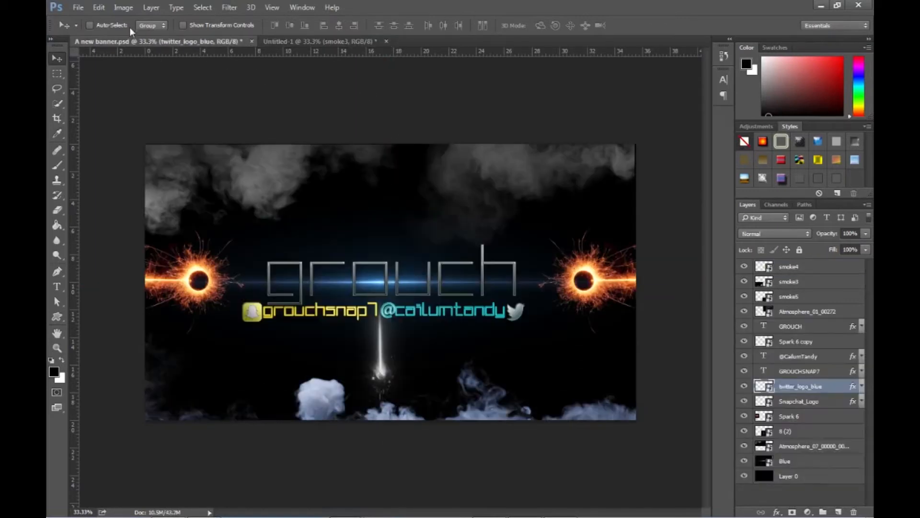
left_click(56, 287)
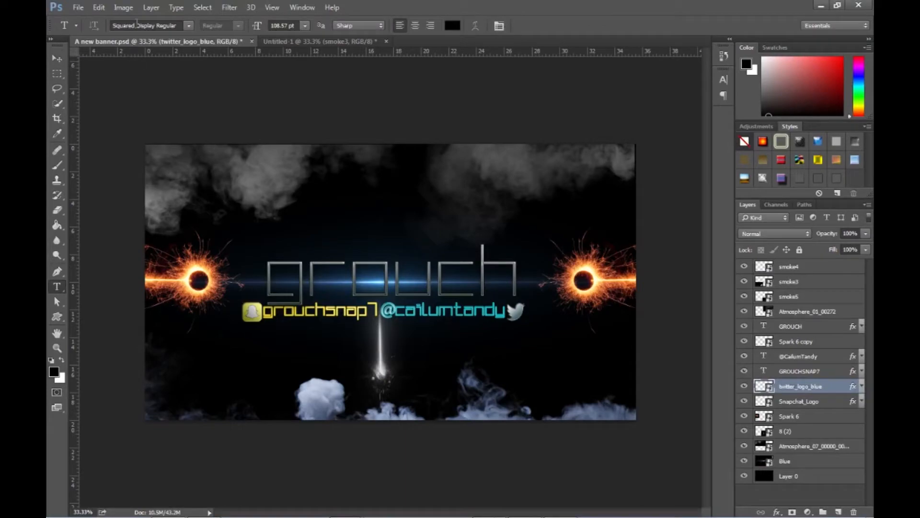
- Switch to the Chrome browser and open dafont.com in a new tab
key("alt+Tab")
key("alt+Tab")
key("alt+Tab")
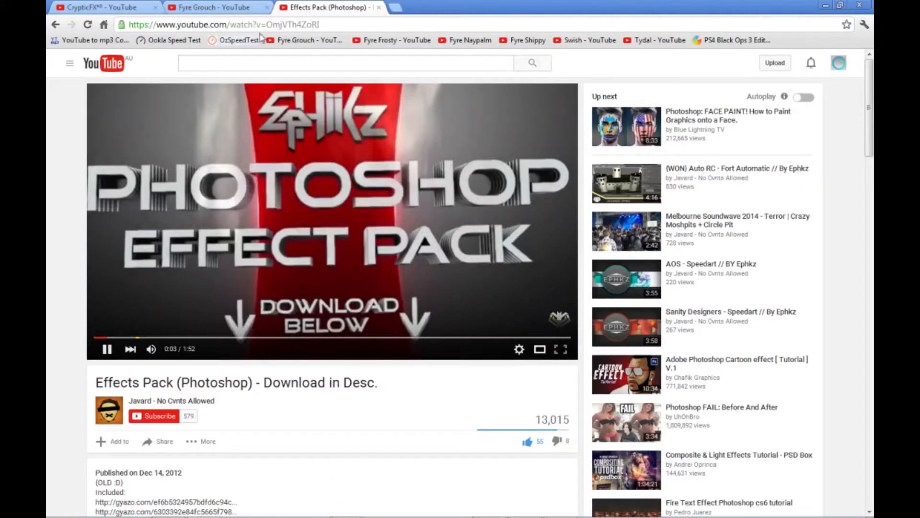
left_click(395, 7)
type("da")
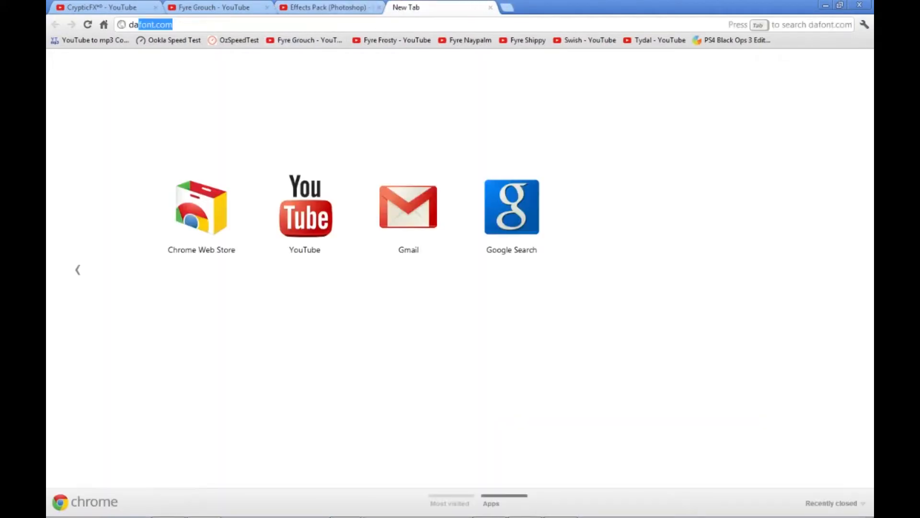
type("fo")
key("Return")
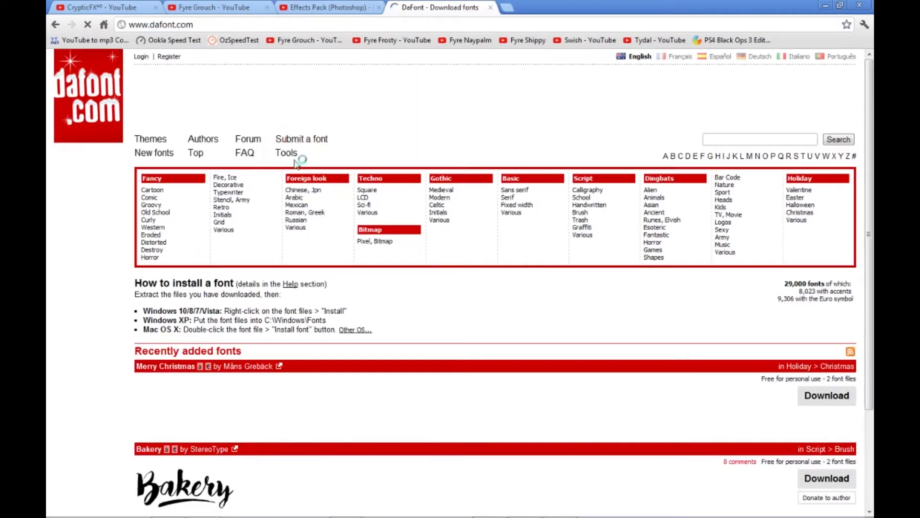
- Search dafont.com for the font "squared display"
left_click(780, 140)
type("squared display")
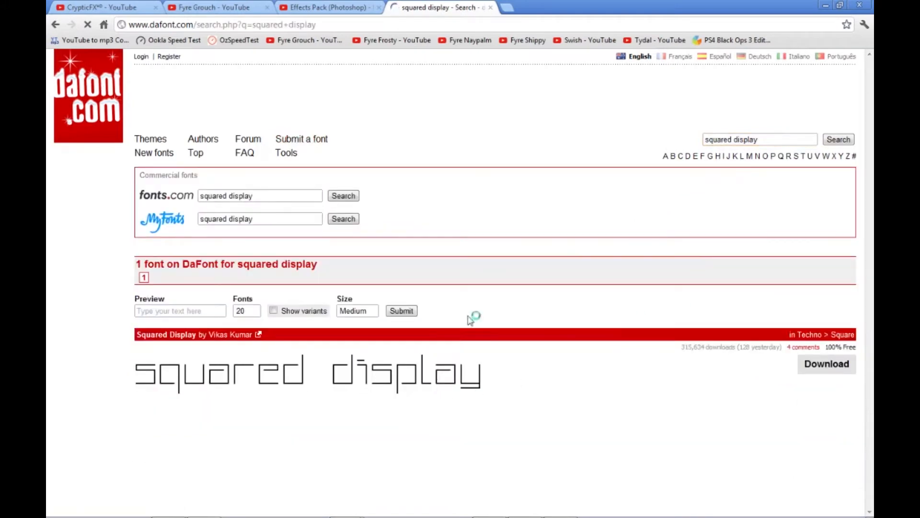
left_click(826, 366)
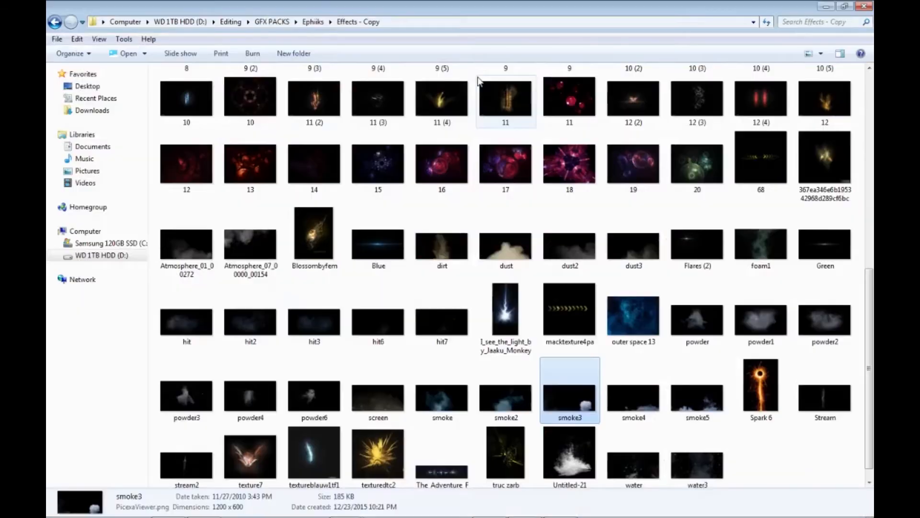
- Return to the Untitled-1 document in Photoshop, then bring up the Effects - Copy folder
key("alt+Tab")
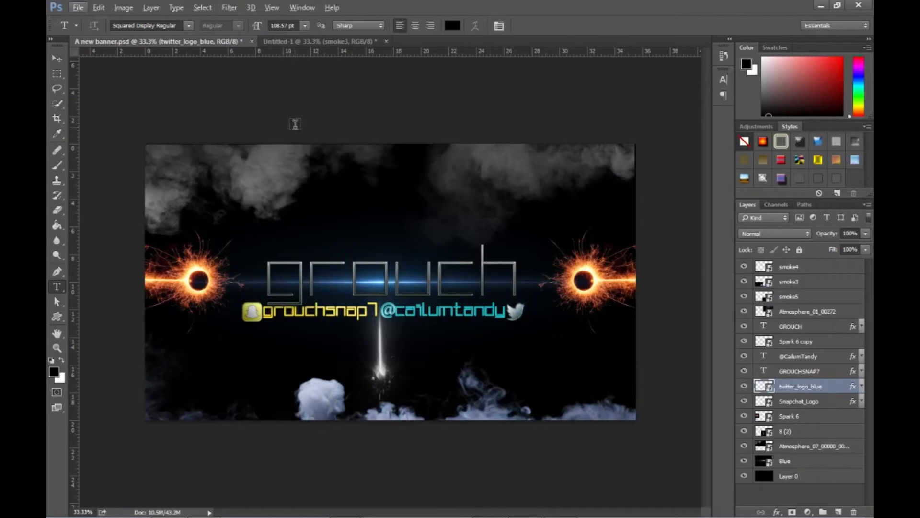
left_click(335, 41)
key("alt+Tab")
key("alt+Tab")
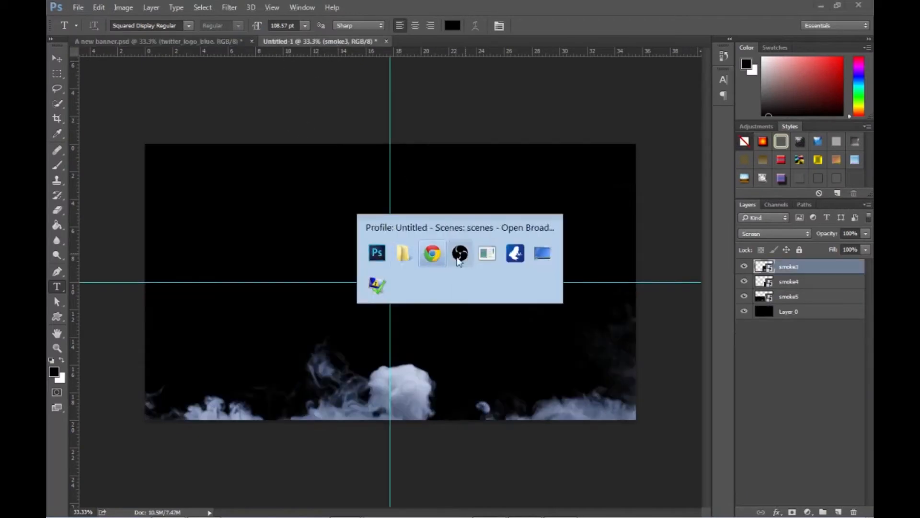
key("alt+Tab")
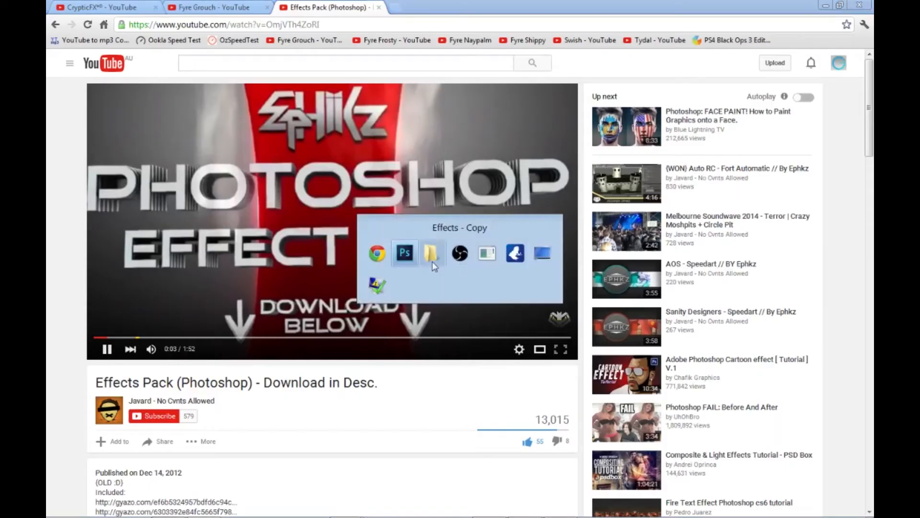
left_click(487, 507)
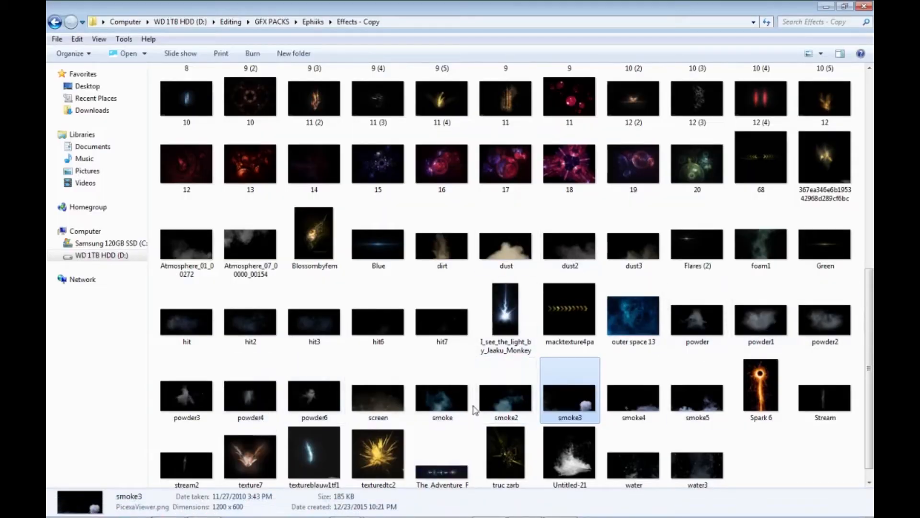
- Place the Atmosphere_01_00272 image from the Effects - Copy folder in the Untitled-1 document
scroll(501, 413, "down", 1)
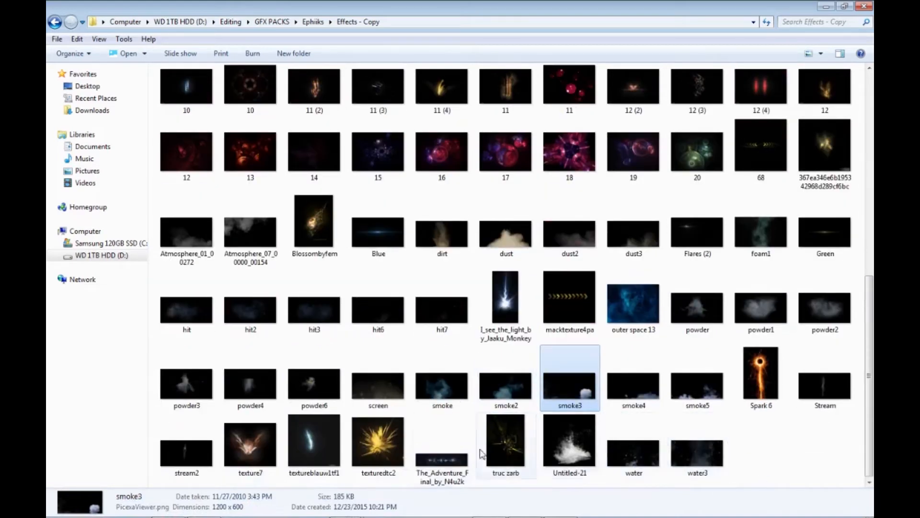
scroll(317, 339, "up", 3)
left_click(186, 398)
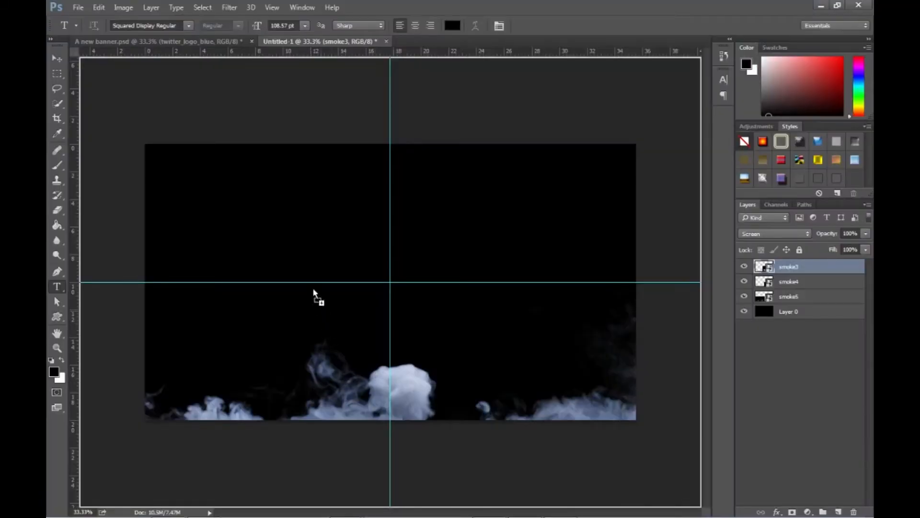
left_click_drag(314, 293, 335, 298)
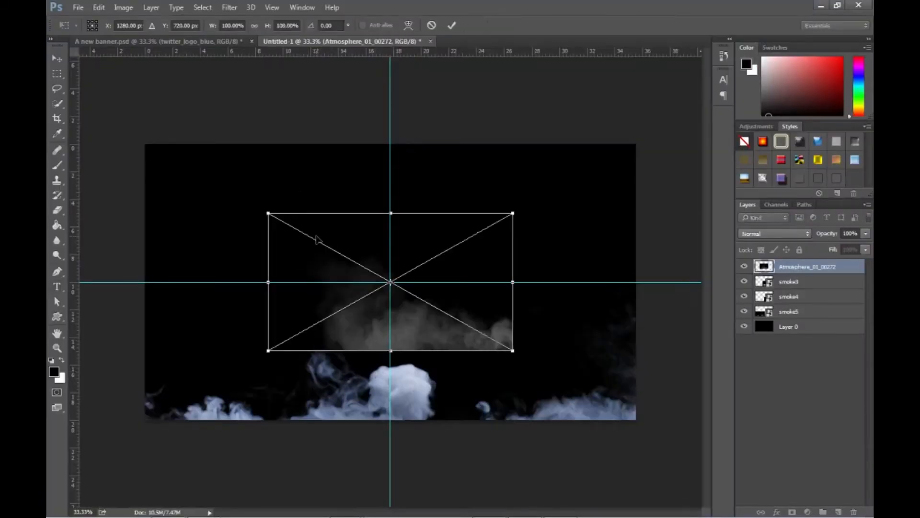
key("alt+Tab")
key("alt+Tab")
- Flip the placed Atmosphere_01_00272 image vertically, scale it to about 113%, and fit it into the canvas's upper-right corner
left_click_drag(417, 325, 326, 267)
right_click(326, 266)
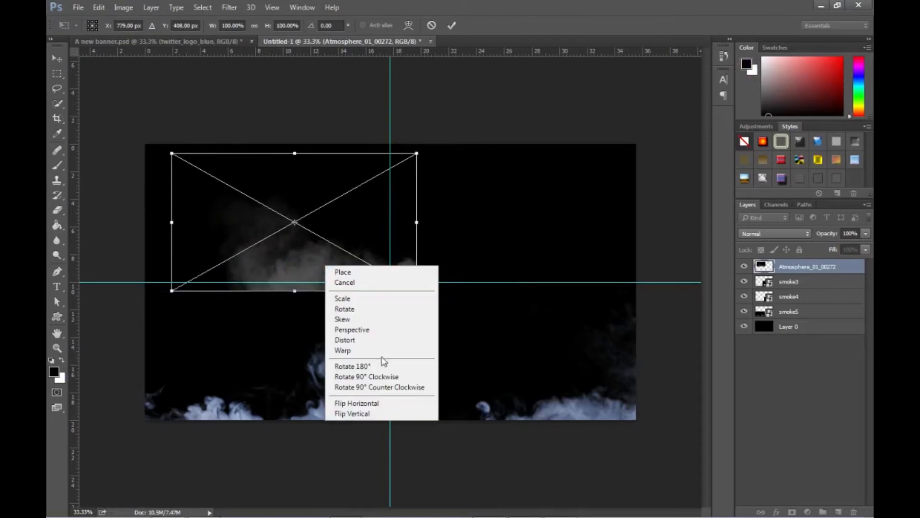
left_click(376, 412)
left_click_drag(308, 199, 527, 181)
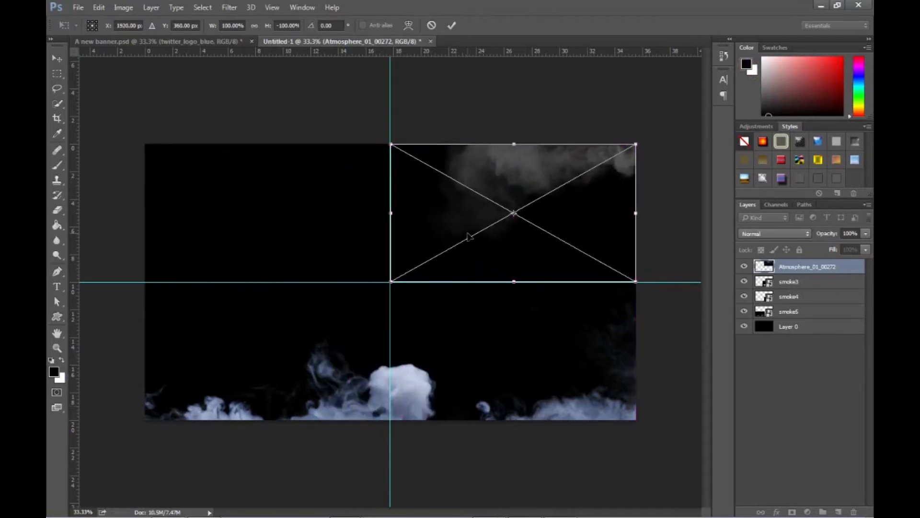
left_click_drag(390, 284, 373, 291)
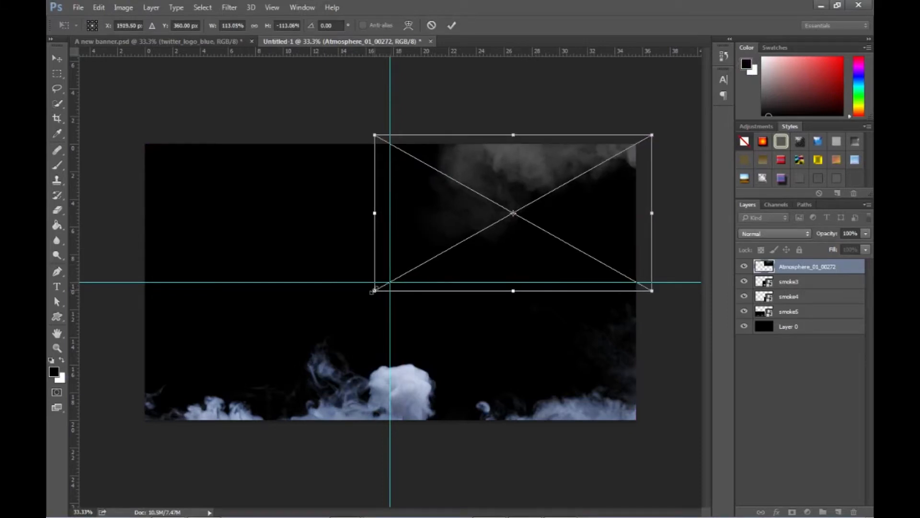
left_click_drag(496, 235, 482, 243)
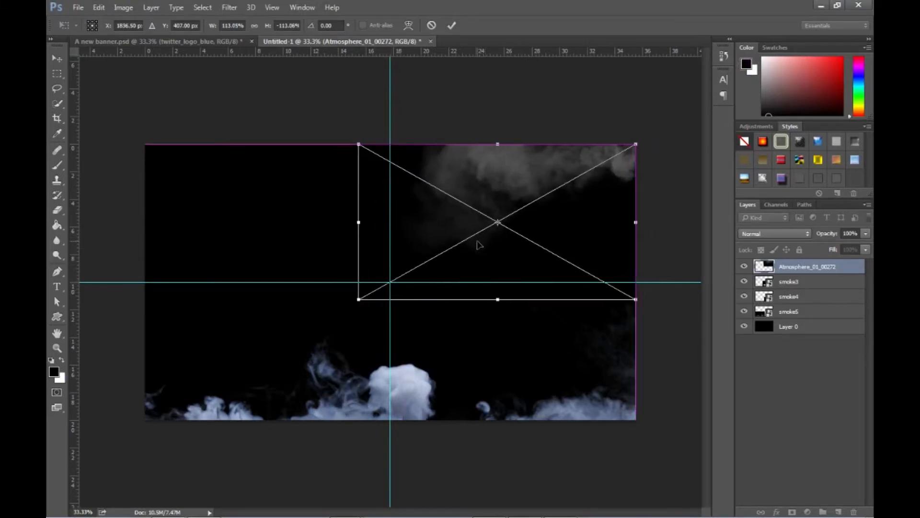
key("Return")
- Set the blend mode of the Atmosphere_01_00272 layer to Screen in its layer style
key("t")
double_click(819, 267)
double_click(858, 269)
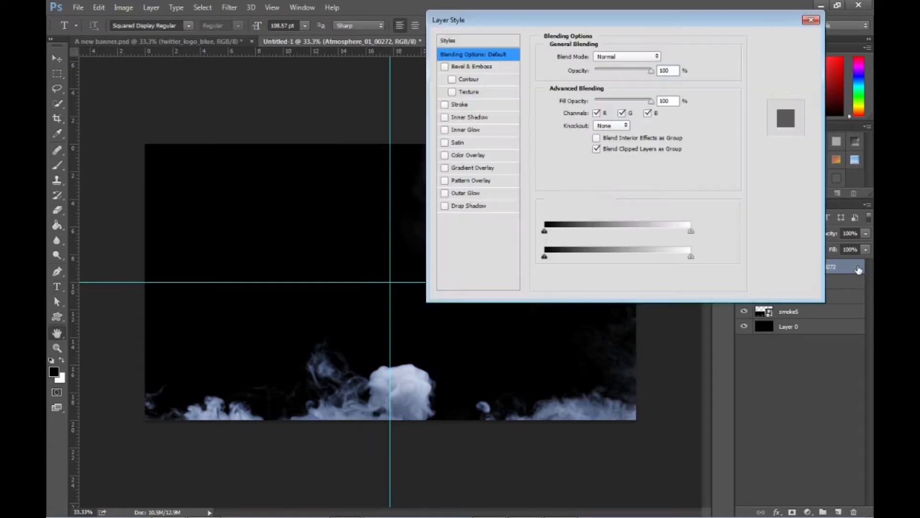
left_click(628, 56)
left_click(624, 136)
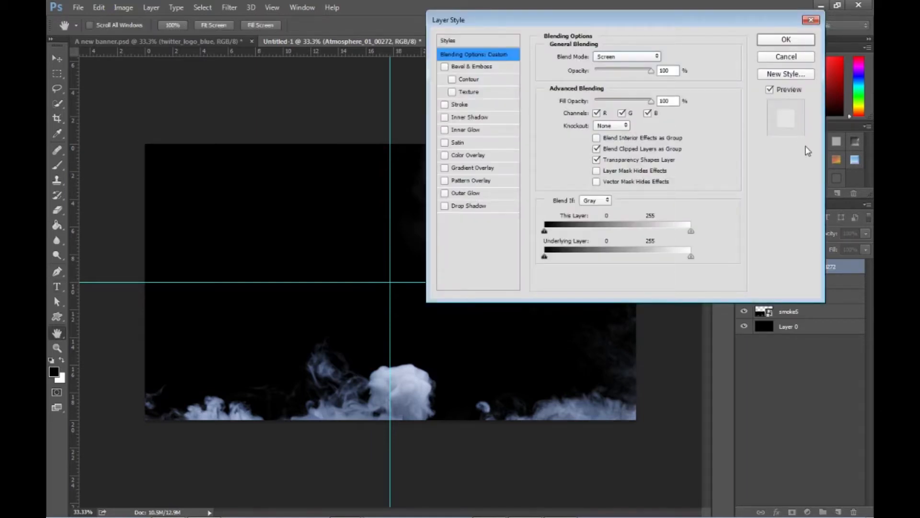
left_click(785, 39)
- Place the Atmosphere_07_00000_00154 image from the Effects - Copy folder in the Untitled-1 document
key("alt+Tab")
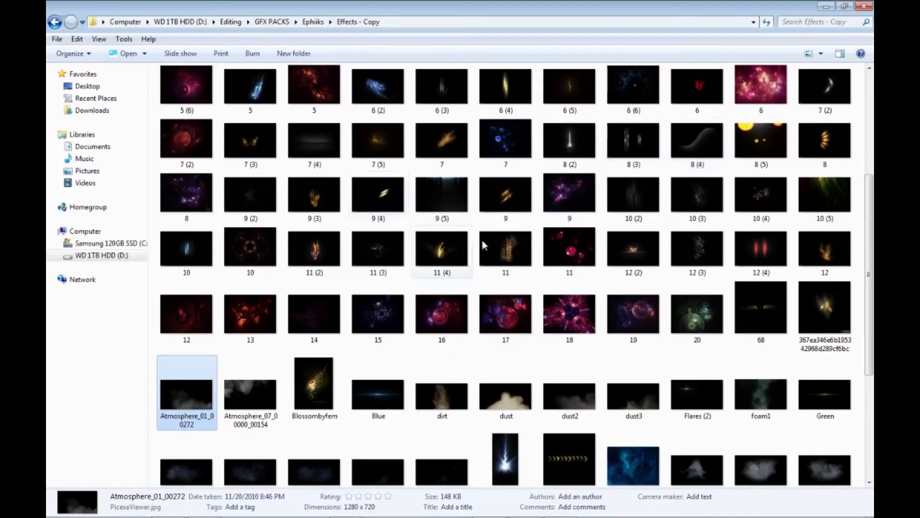
scroll(475, 419, "down", 3)
left_click_drag(261, 237, 278, 247)
key("alt+Tab")
- Widen the Atmosphere_07_00000_00154 image to about 129%, stretch it slightly taller, and fit it into the canvas's upper-left corner
left_click_drag(351, 253, 229, 185)
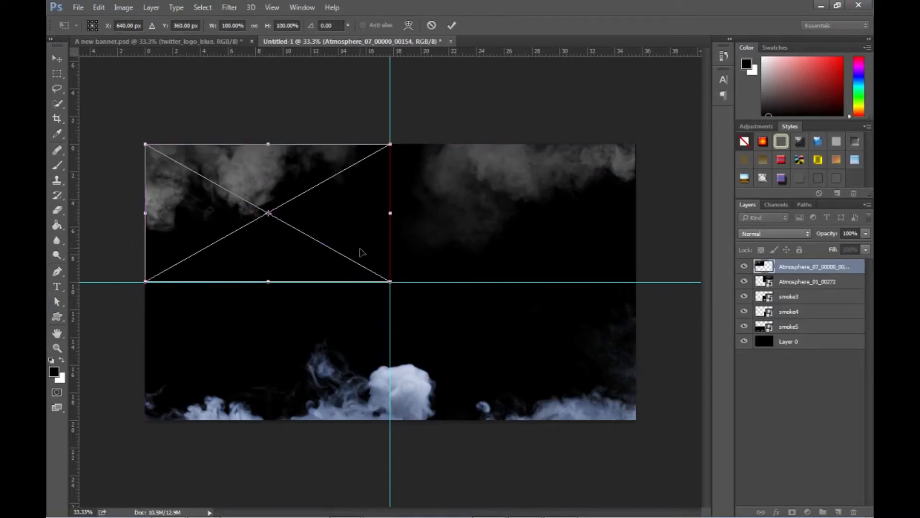
left_click_drag(362, 252, 388, 283)
left_click_drag(398, 225, 468, 225)
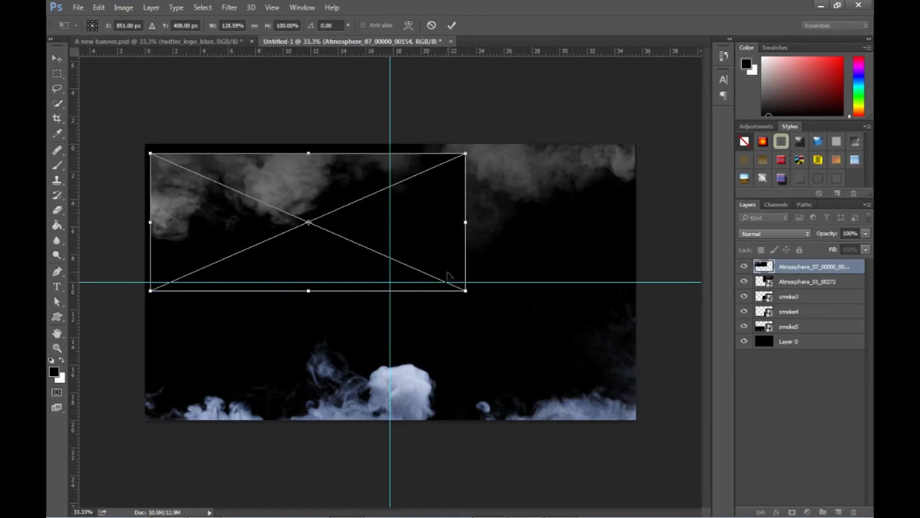
left_click_drag(309, 295, 309, 300)
left_click_drag(308, 206, 302, 197)
key("Return")
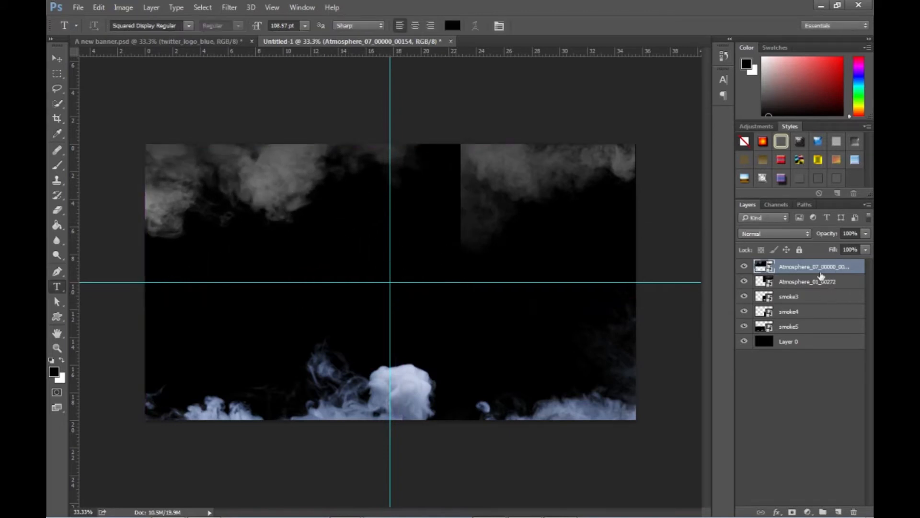
- Set the blend mode of the Atmosphere_07_00000_00154 layer to Screen in its layer style
double_click(847, 270)
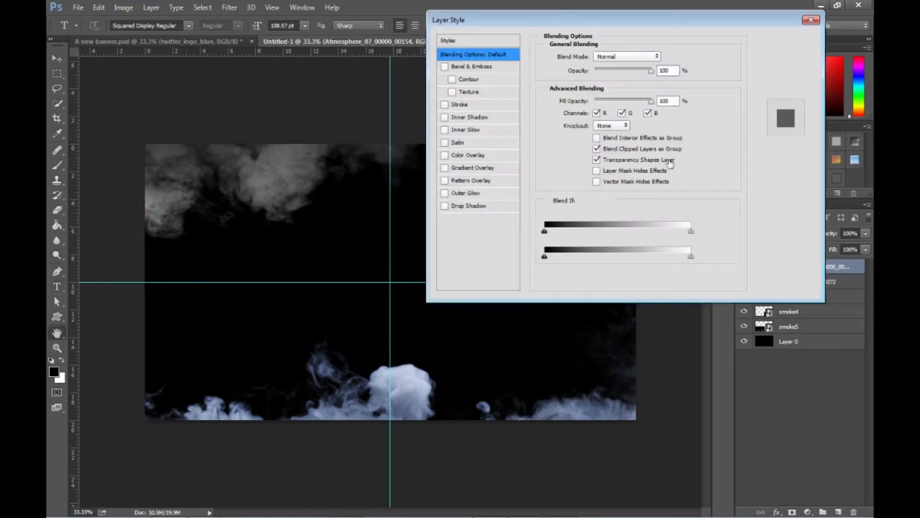
left_click(627, 56)
left_click(608, 146)
left_click(786, 41)
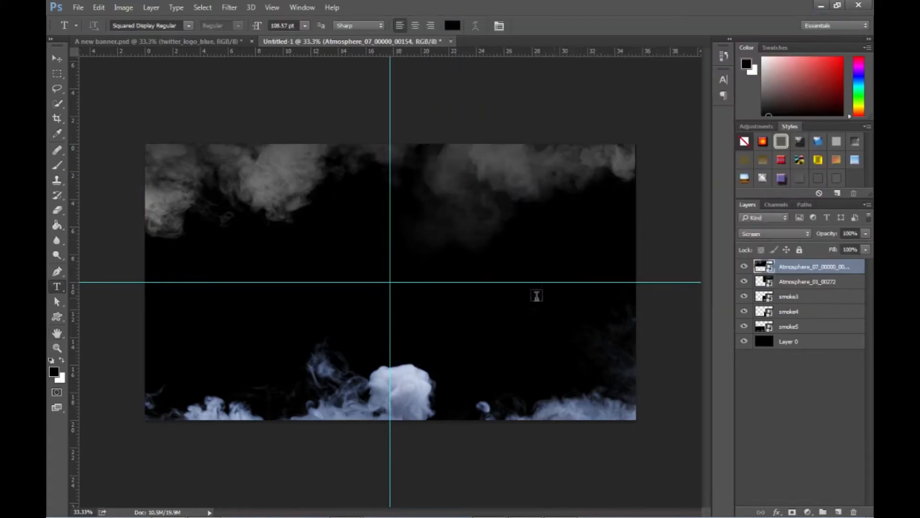
- Place the Blue light flare image from the Effects - Copy folder at the centre of the Untitled-1 document
key("alt+Tab")
left_click(372, 223)
key("alt+Tab")
left_click_drag(390, 289, 391, 288)
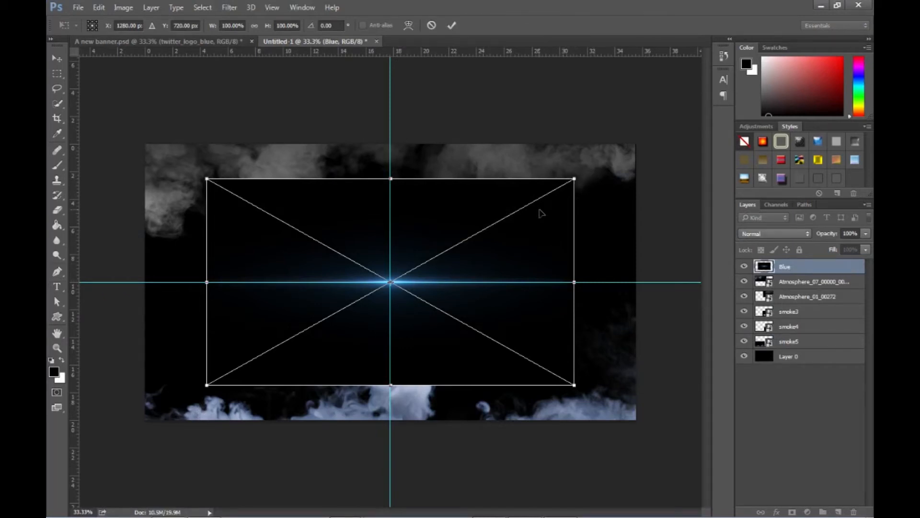
- Scale the Blue flare image proportionally from its centre to about 138% so it covers the whole canvas
mouse_move(576, 175)
left_mouse_down()
mouse_move(616, 163)
mouse_move(573, 179)
mouse_move(621, 172)
mouse_move(559, 187)
mouse_move(608, 154)
mouse_move(571, 186)
left_mouse_up()
key("ctrl+z")
left_click_drag(570, 186, 644, 154)
key("ctrl+z")
key("ctrl+z")
left_click_drag(584, 181, 655, 154)
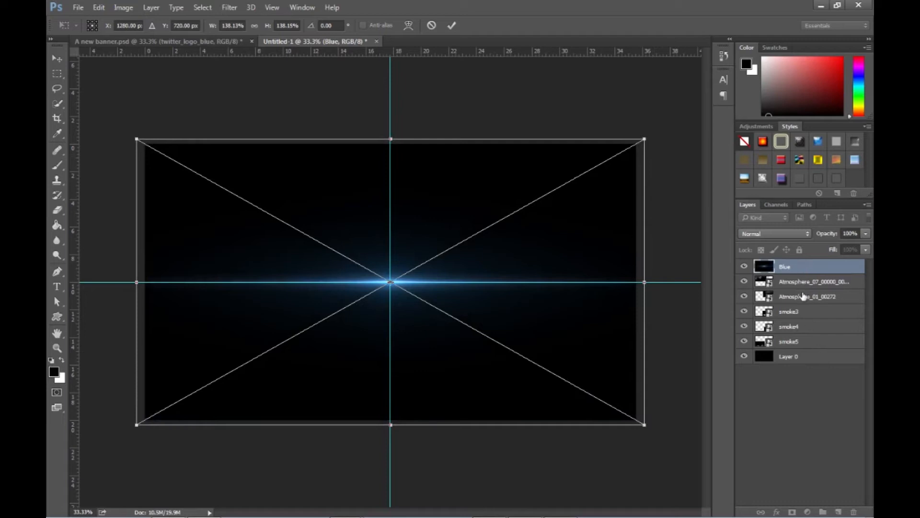
key("Return")
- Move the Blue layer directly above Layer 0 and set its blend mode to Screen
key("t")
left_click_drag(803, 266, 803, 350)
double_click(813, 345)
left_click(627, 57)
left_click(620, 137)
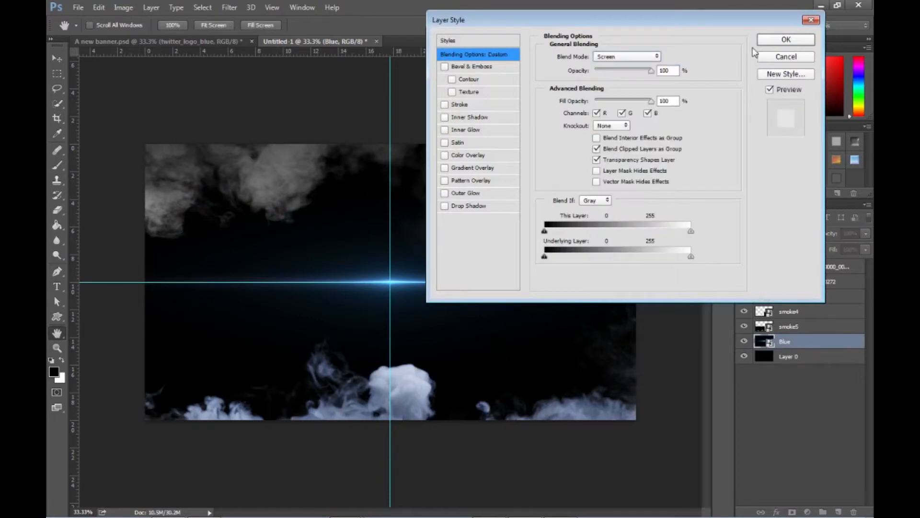
left_click(767, 41)
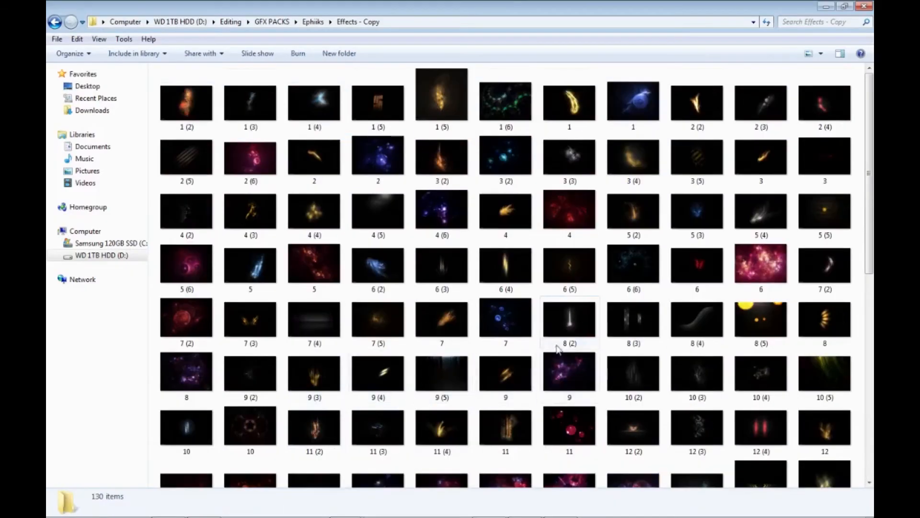
key("alt+Tab")
mouse_move(395, 341)
left_mouse_down()
mouse_move(390, 405)
mouse_move(405, 331)
left_mouse_up()
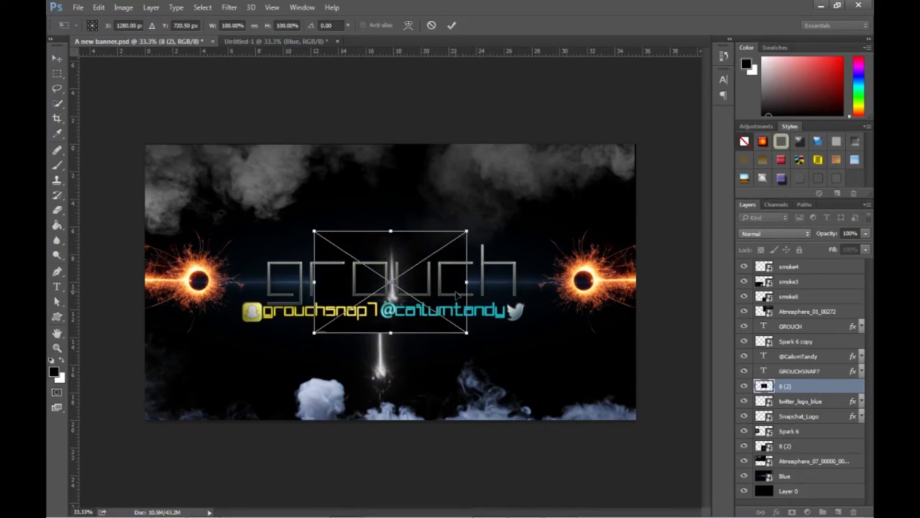
key("Escape")
key("z")
left_click(307, 42)
- Place the 8 (2) light-streak image in Untitled-1, centred on the vertical guide with its upper edge on the horizontal guide
key("alt+Tab")
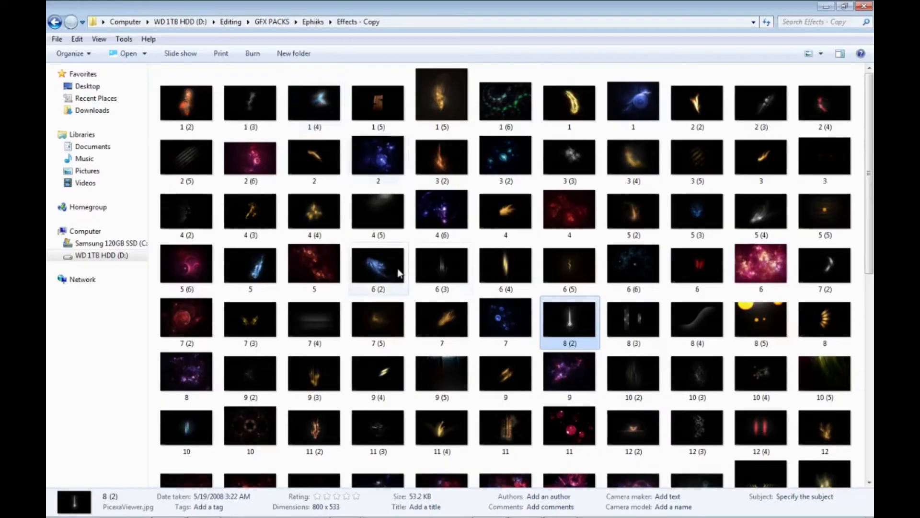
left_click_drag(486, 309, 384, 360)
left_click_drag(401, 326, 408, 370)
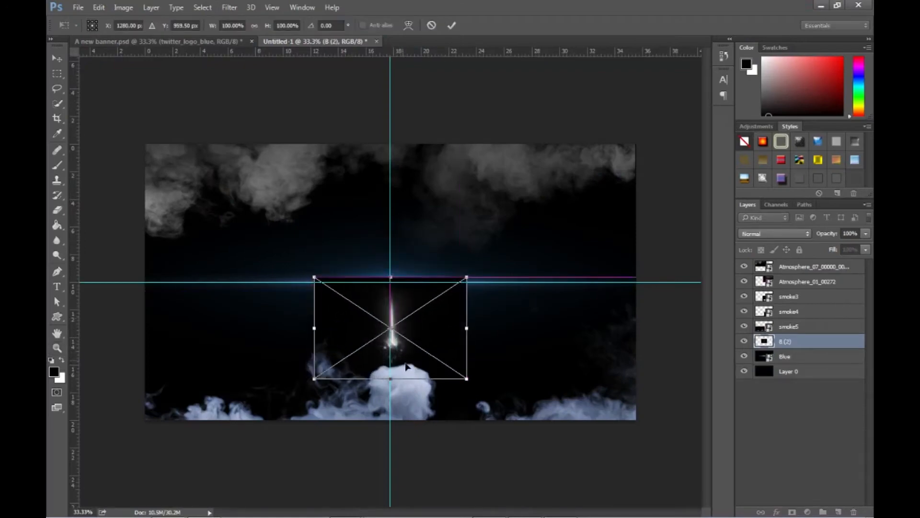
key("alt+Tab")
key("alt+Tab")
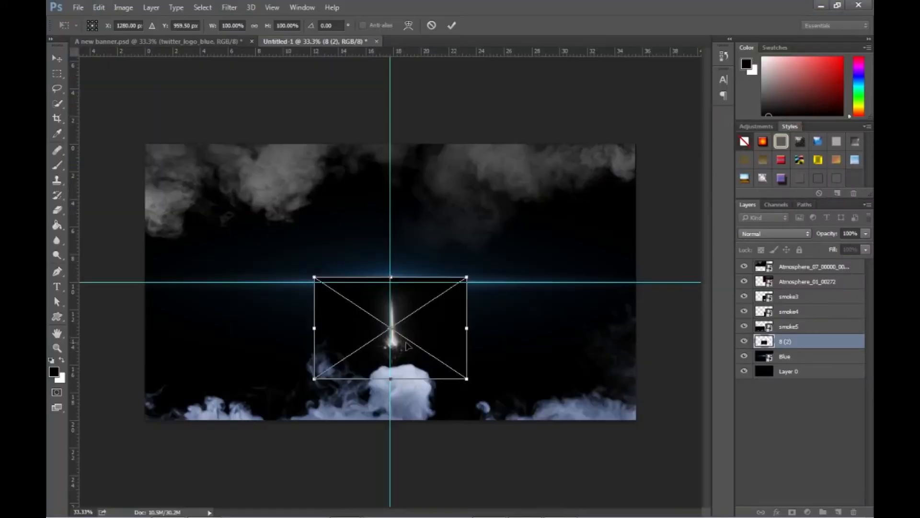
left_click_drag(398, 372, 397, 379)
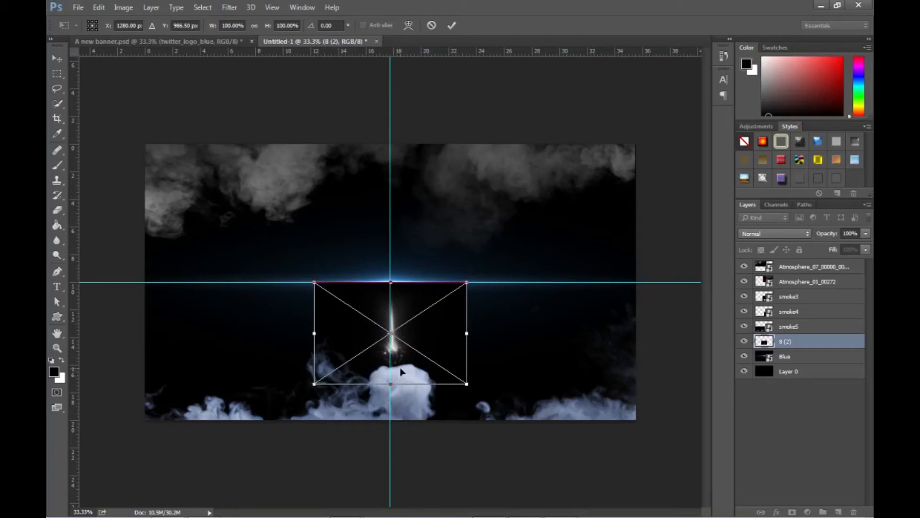
key("z")
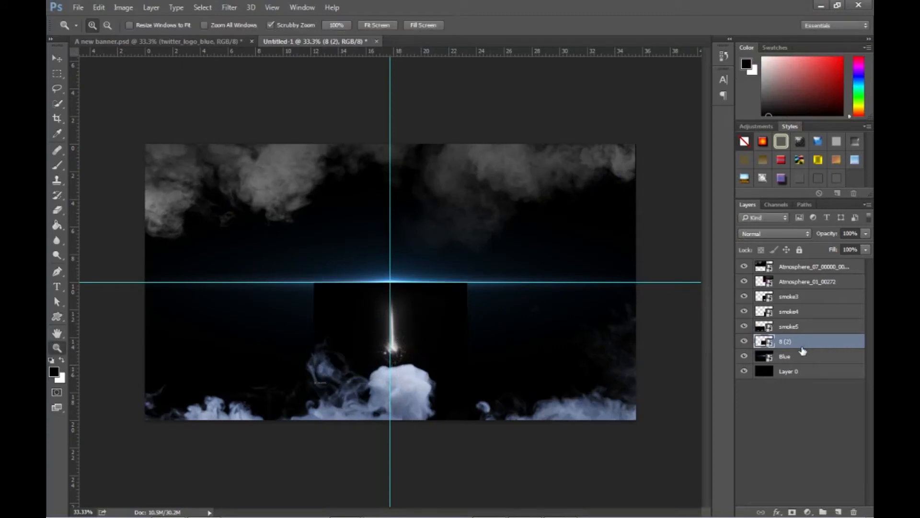
- Set the blend mode of the 8 (2) layer to Screen in its layer style
double_click(810, 342)
left_click(623, 56)
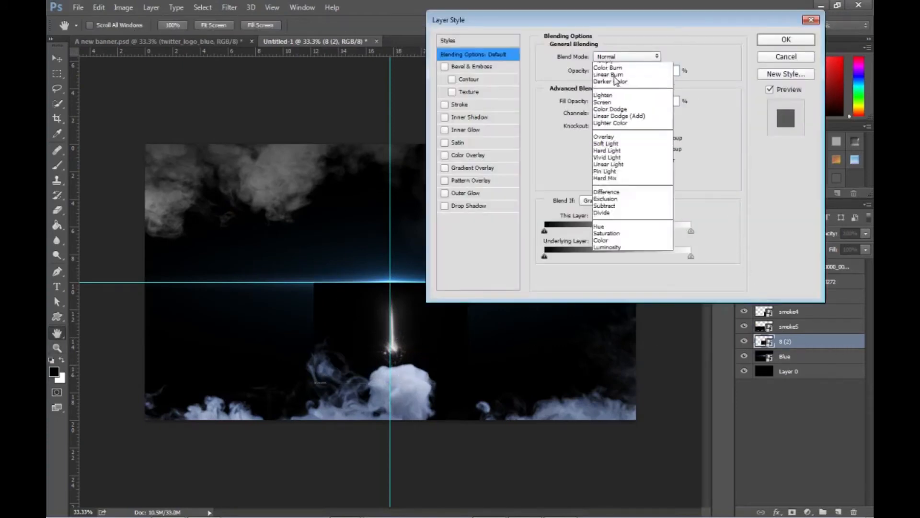
left_click(614, 136)
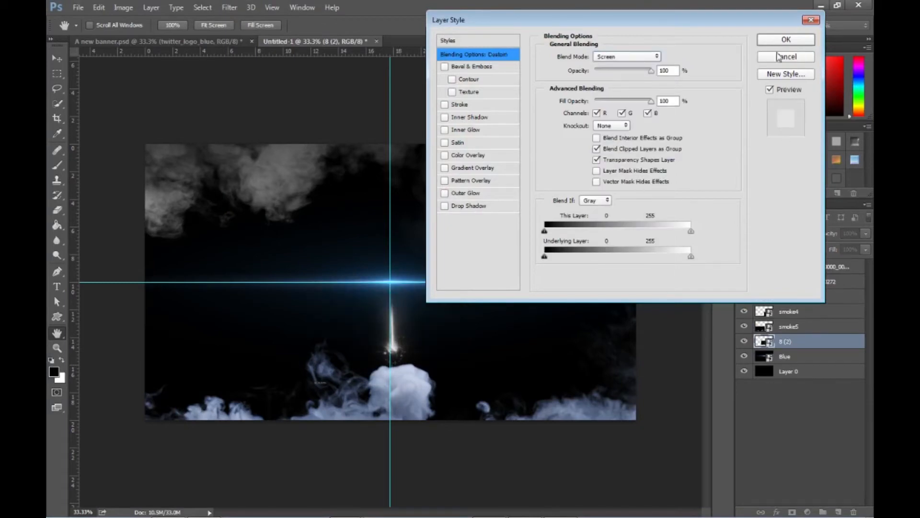
left_click(797, 41)
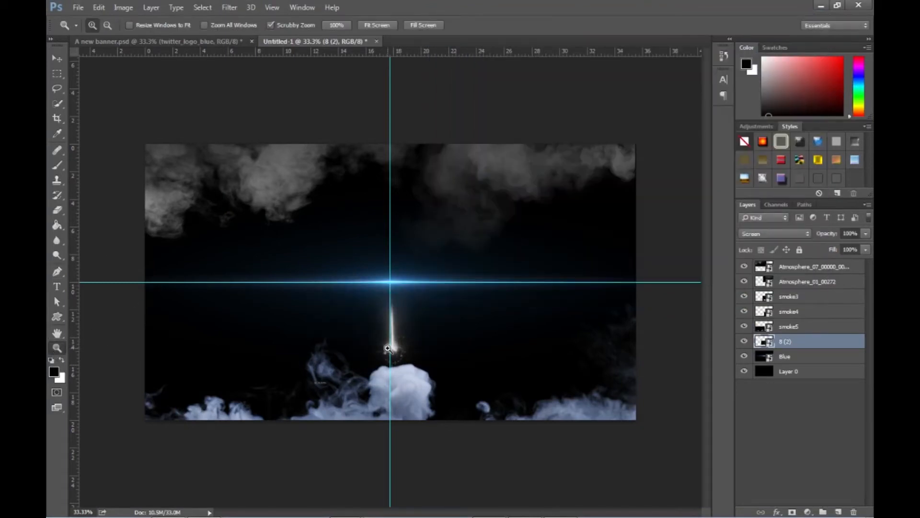
- Shift the 8 (2) light streak slightly left onto the vertical guide and stretch its height upward to about 117%
left_click(389, 348)
left_click(56, 59)
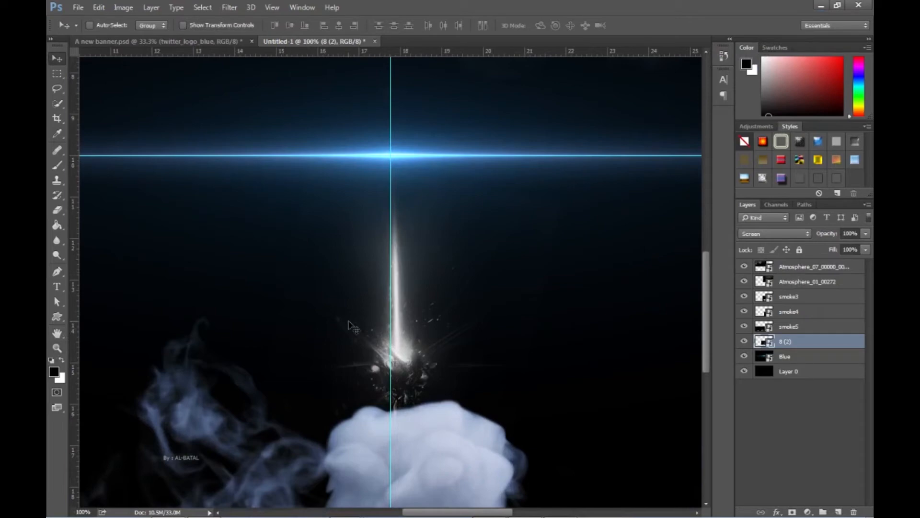
left_click_drag(409, 369, 402, 370)
key("ctrl+t")
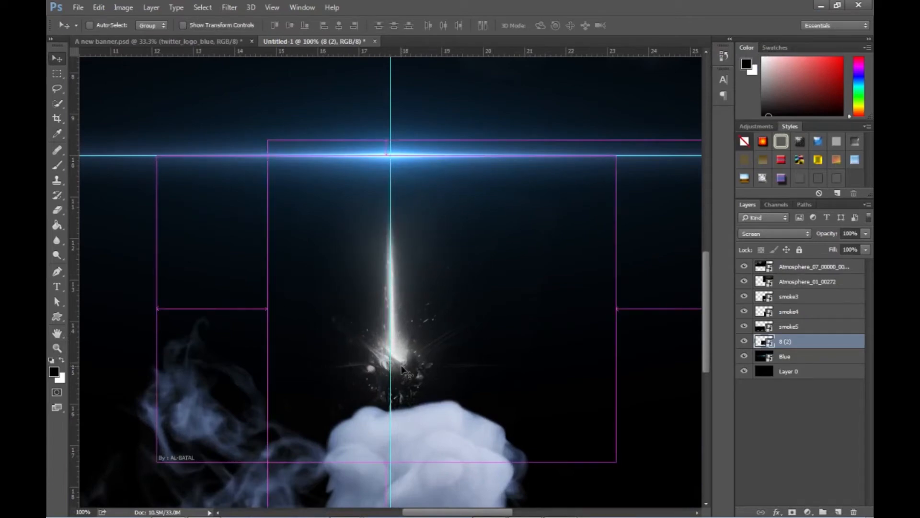
left_click_drag(386, 157, 393, 108)
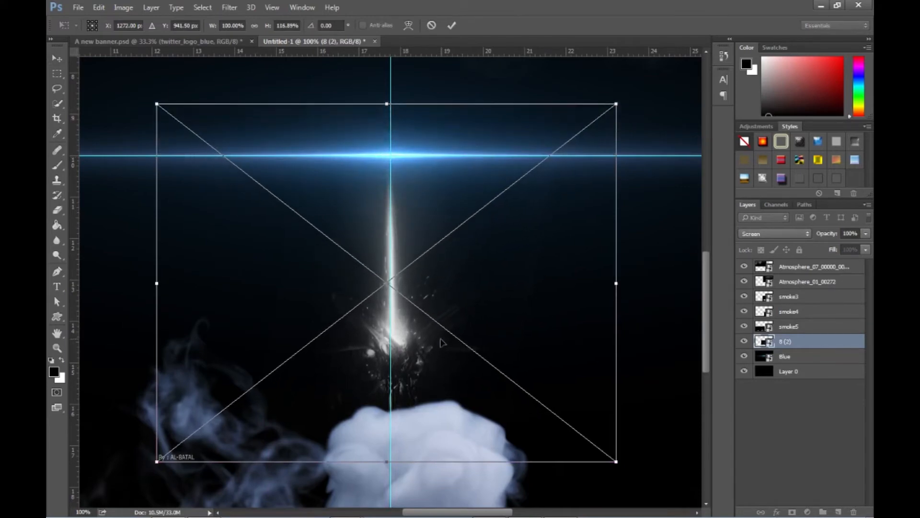
key("Return")
- Rasterize the 8 (2) layer and erase the watermark text in its lower-left corner
key("alt+Tab")
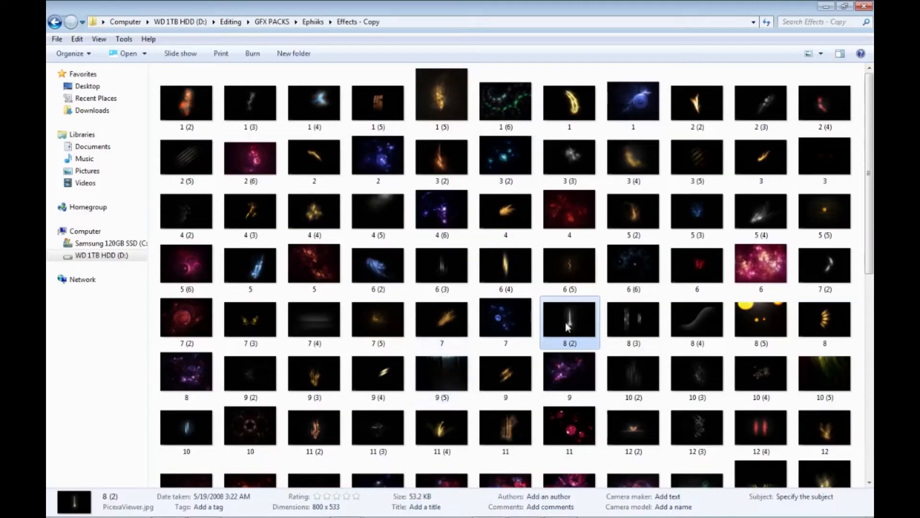
key("alt+Tab")
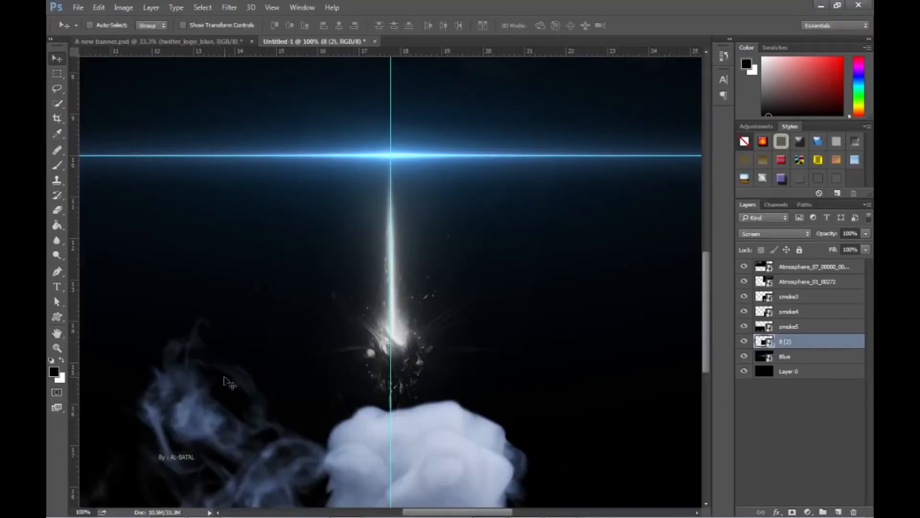
key("e")
right_click(815, 340)
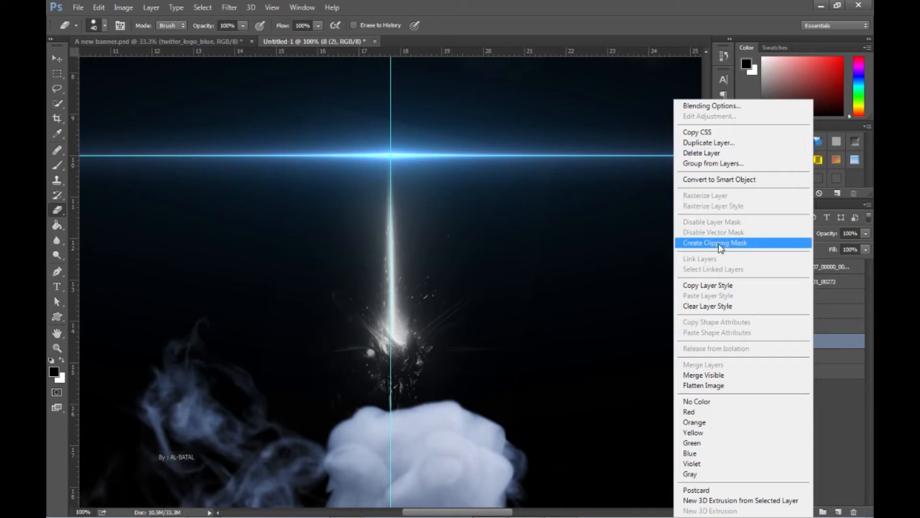
left_click_drag(190, 456, 172, 458)
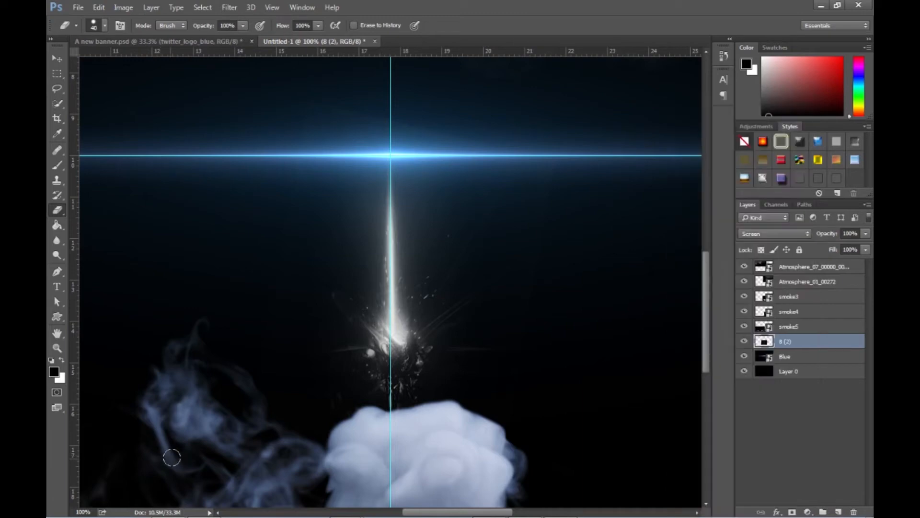
key("ctrl+z")
left_click_drag(155, 455, 206, 447)
- Add the text "your name" in Squared Display Regular, starting where the vertical and horizontal guides cross
left_click(57, 57)
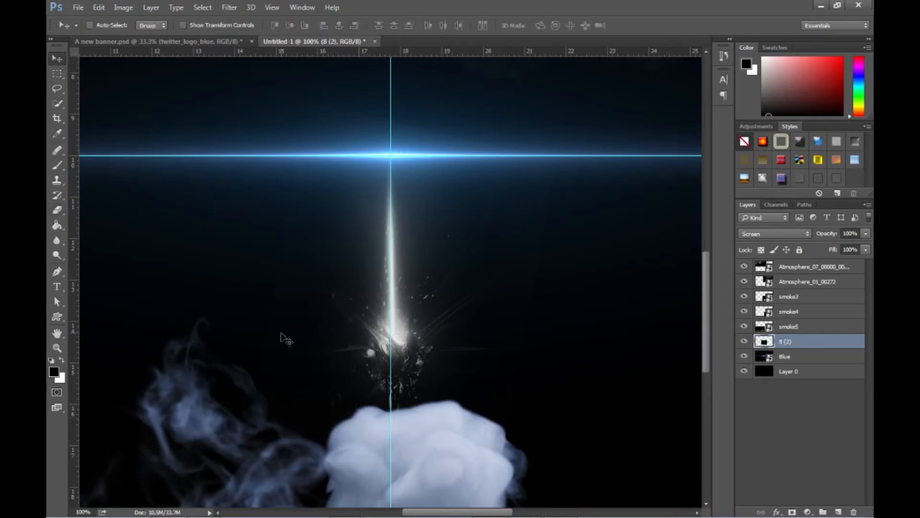
left_click(57, 348)
left_click(327, 310, "alt")
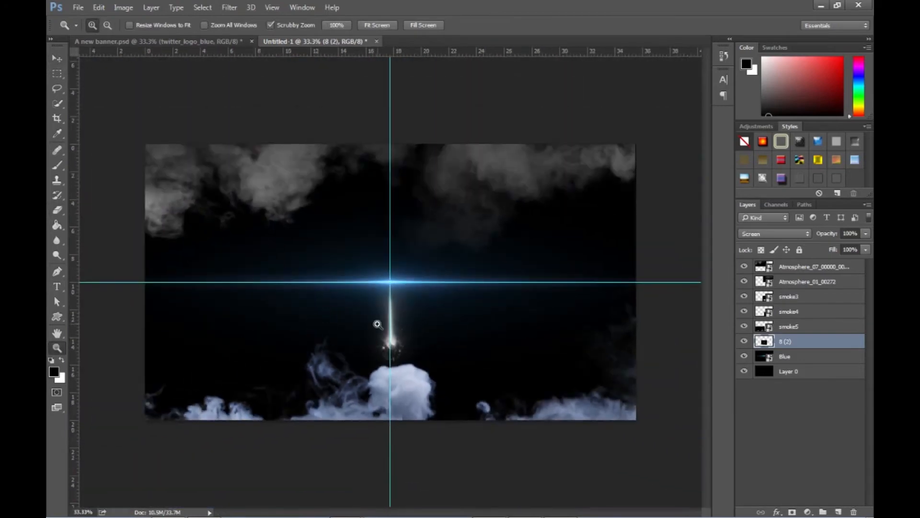
left_click(378, 325)
left_click(369, 318, "alt")
key("alt+Tab")
key("alt+Tab")
left_click(57, 287)
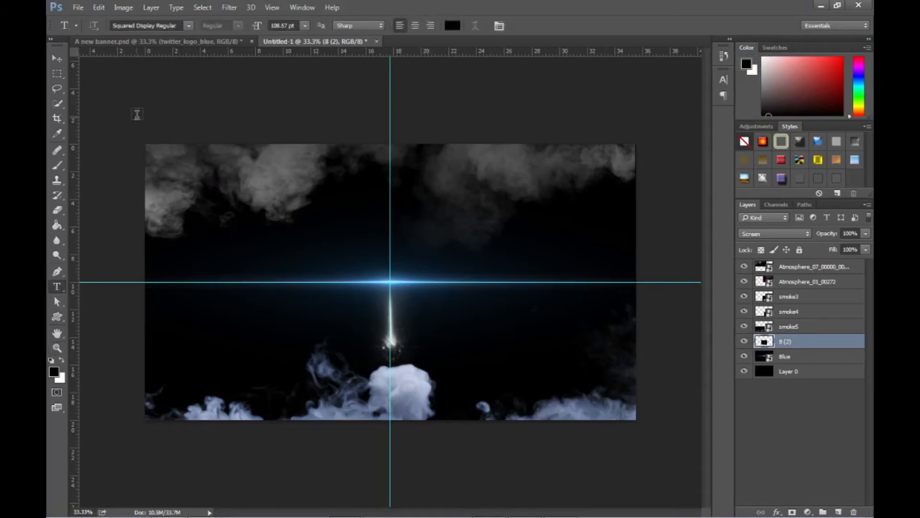
left_click(392, 283)
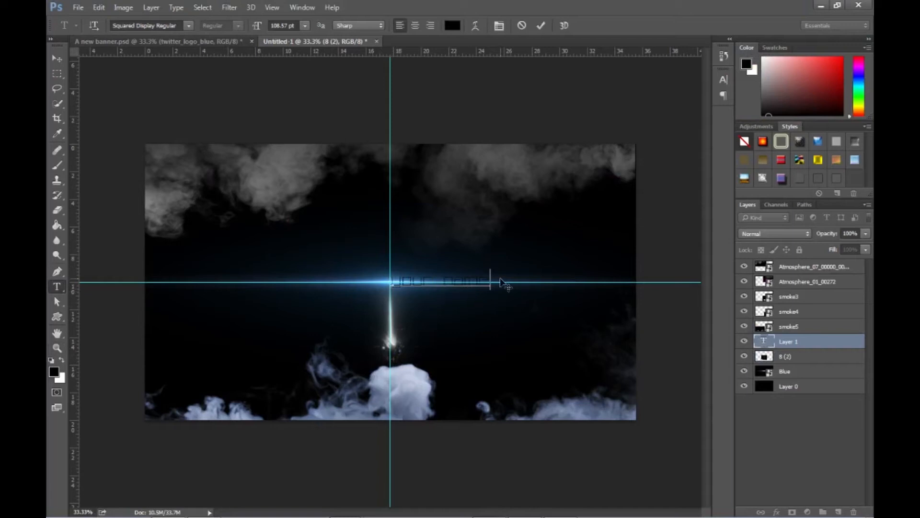
- Centre-align the "your name" text on the vertical guide and enlarge it to 294.57 pt
left_click_drag(492, 278, 323, 281)
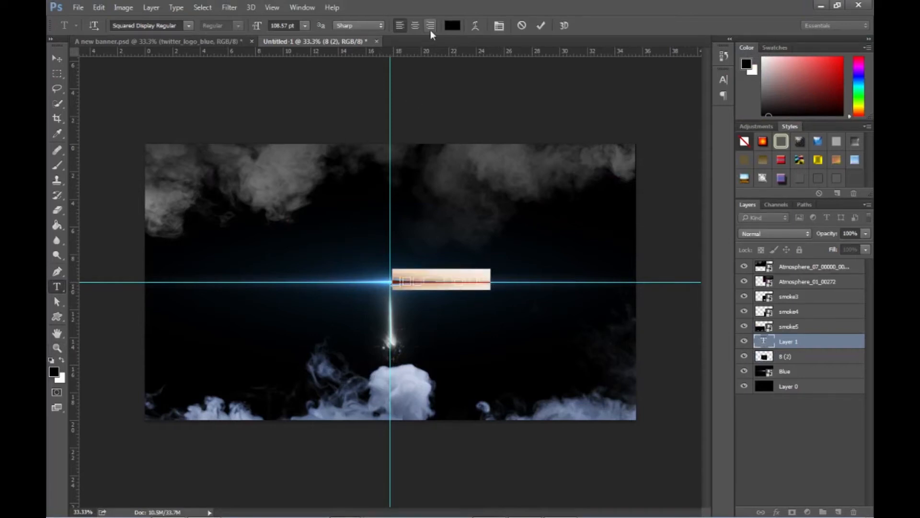
left_click(415, 25)
left_click_drag(258, 30, 336, 34)
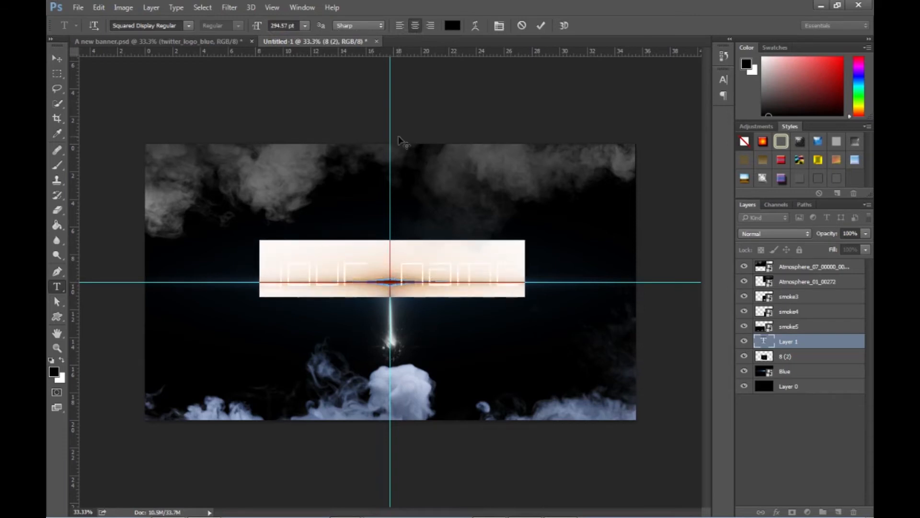
left_click(522, 282)
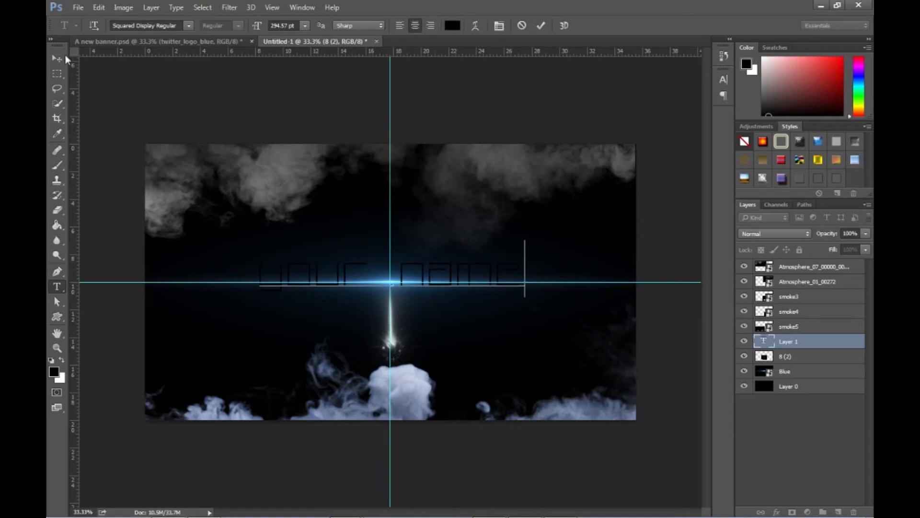
left_click(57, 58)
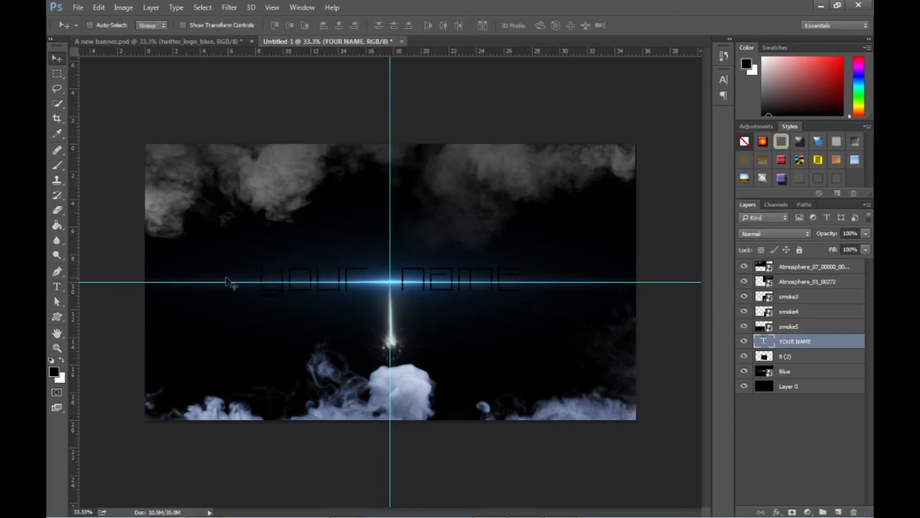
- Replace the wording of the YOUR NAME text layer with "channel"
left_click(57, 286)
left_click_drag(515, 285, 238, 286)
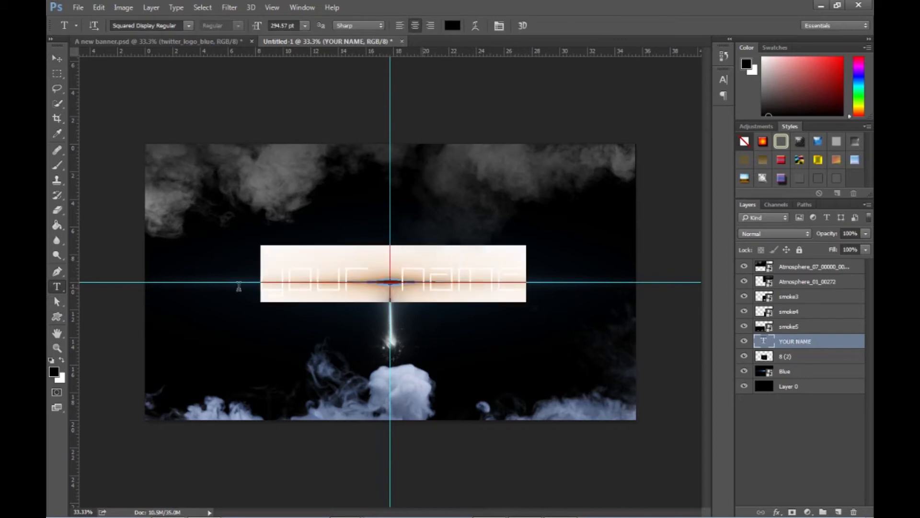
type("channel")
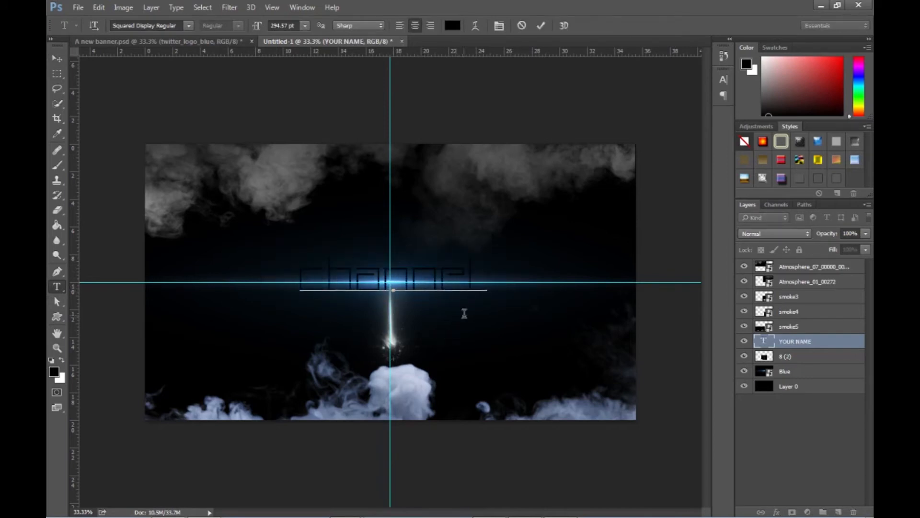
- Set the font size of the "channel" text to 379.57 pt
left_click_drag(499, 297, 297, 289)
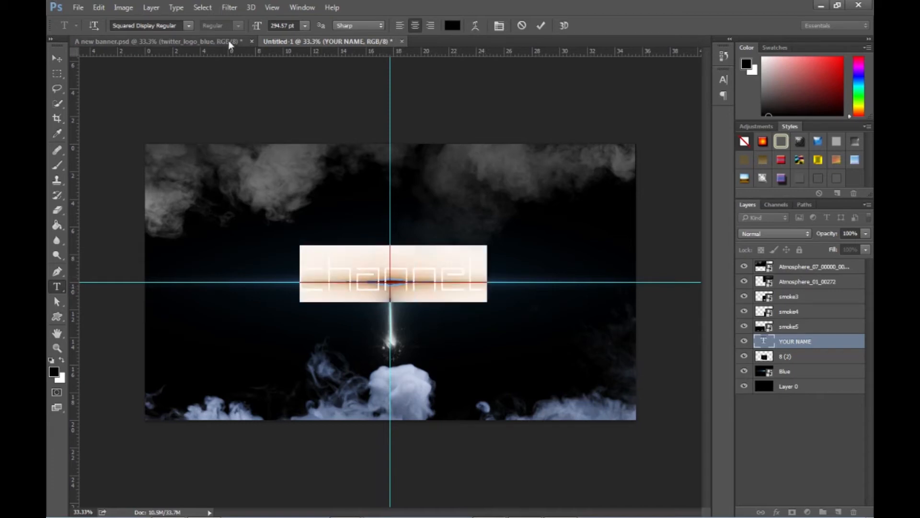
left_click(277, 26)
type("379.57")
key("Return")
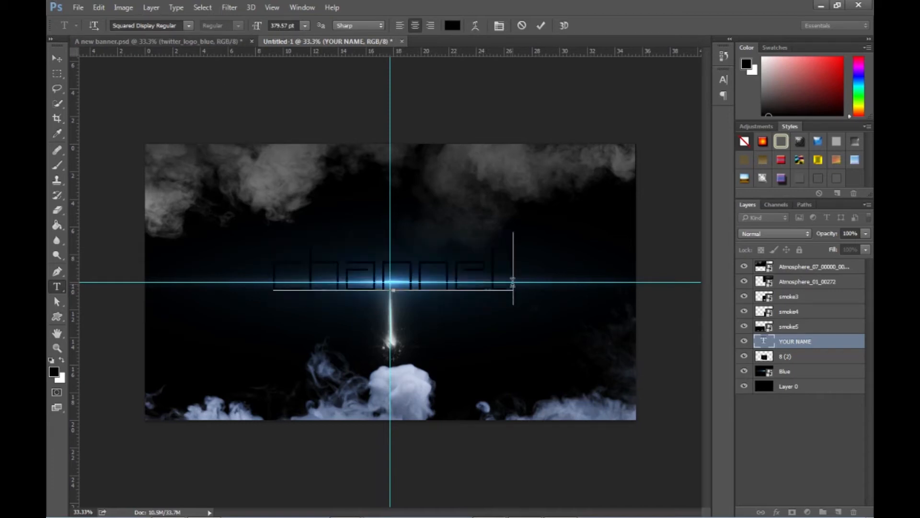
- Add a Multiply drop shadow with a larger size to the CHANNEL layer, leaving Outer Glow off
double_click(832, 345)
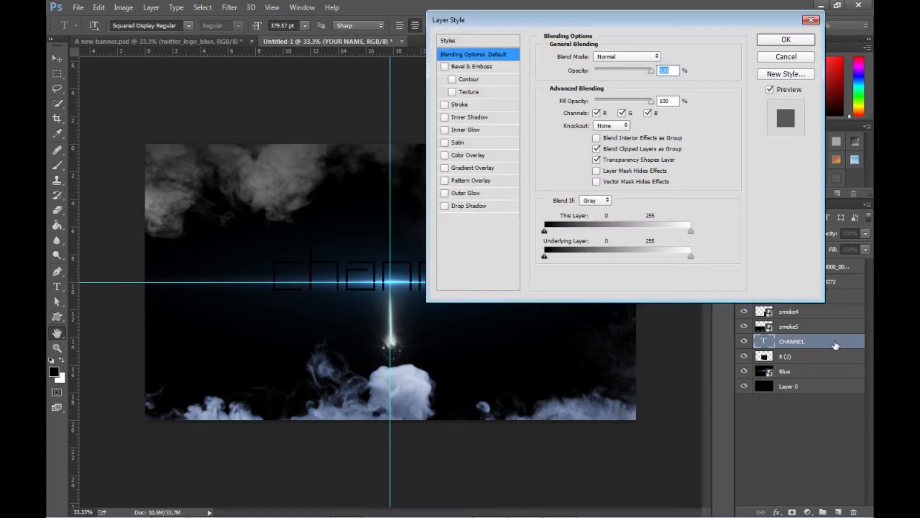
left_click_drag(588, 25, 686, 49)
left_click(557, 128)
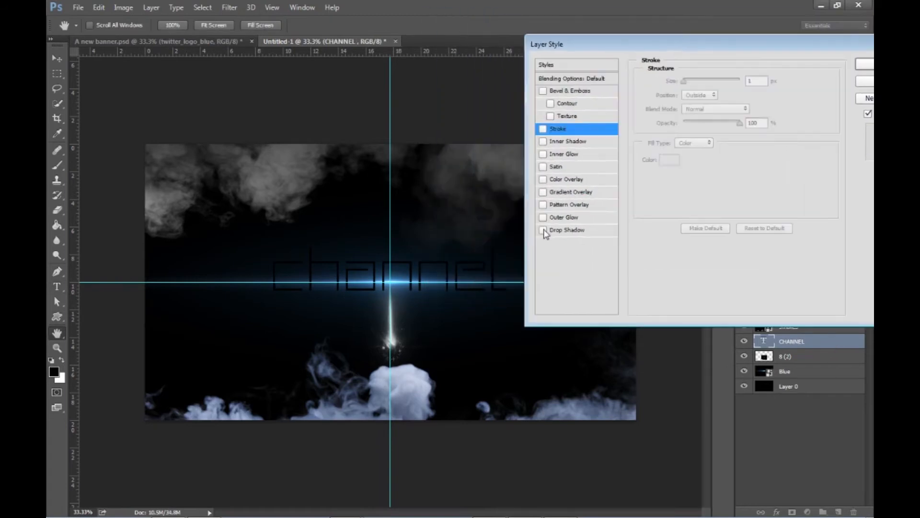
left_click(589, 231)
left_click_drag(686, 160, 695, 160)
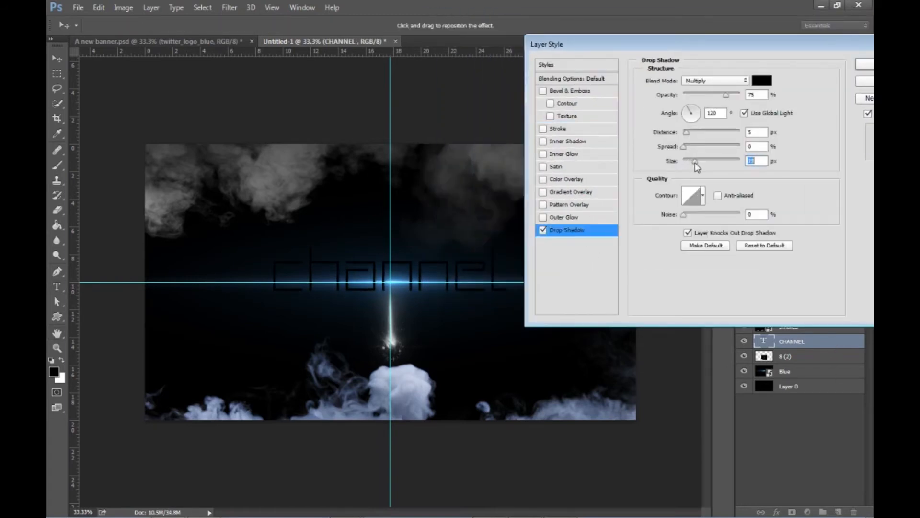
left_click(543, 217)
- Add a linear gradient overlay to the CHANNEL text, running from dark blue 00131e to white
left_click(543, 192)
left_click(595, 191)
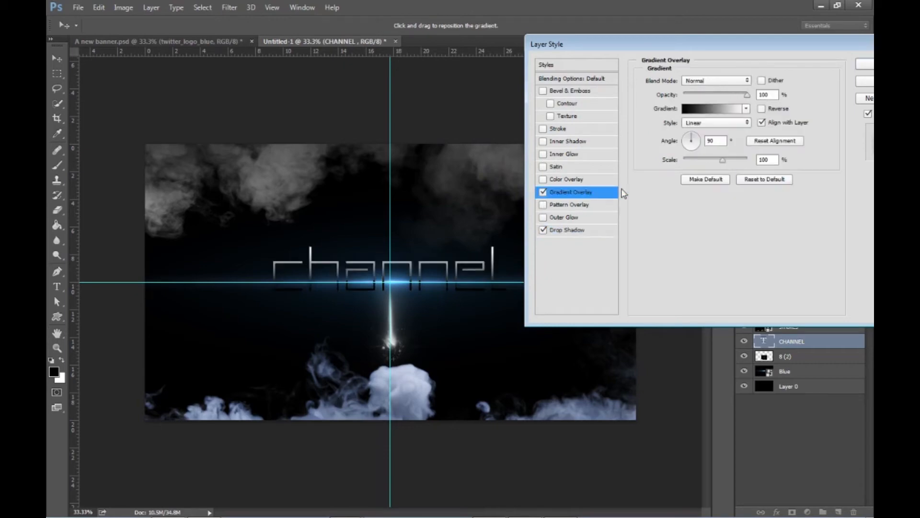
left_click(709, 111)
double_click(461, 219)
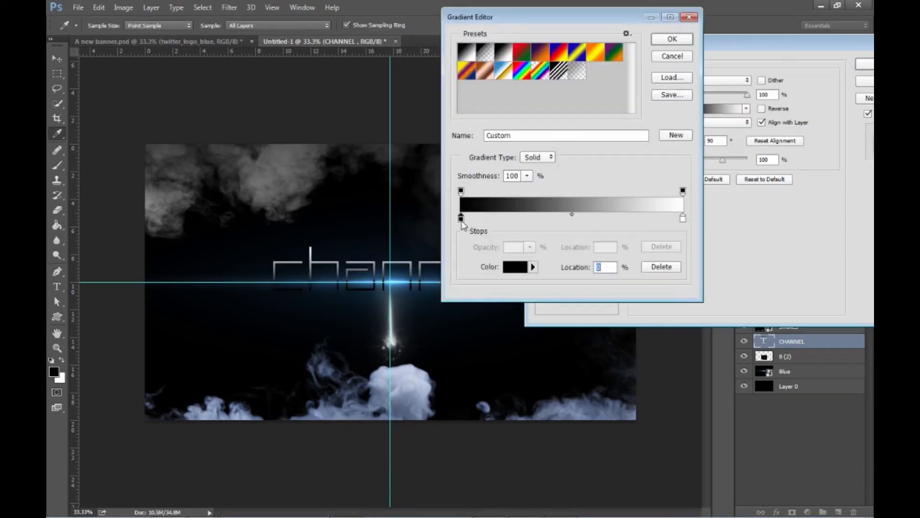
left_click_drag(623, 194, 624, 180)
left_click(601, 246)
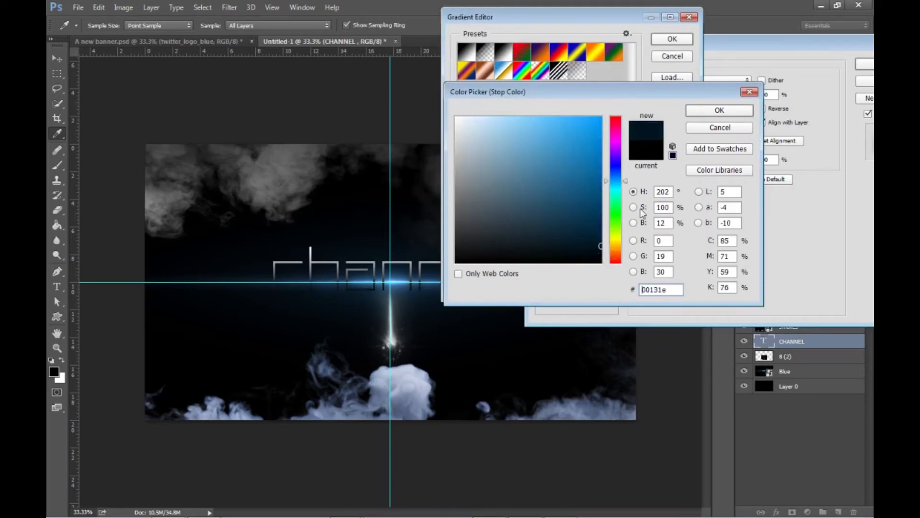
left_click(703, 110)
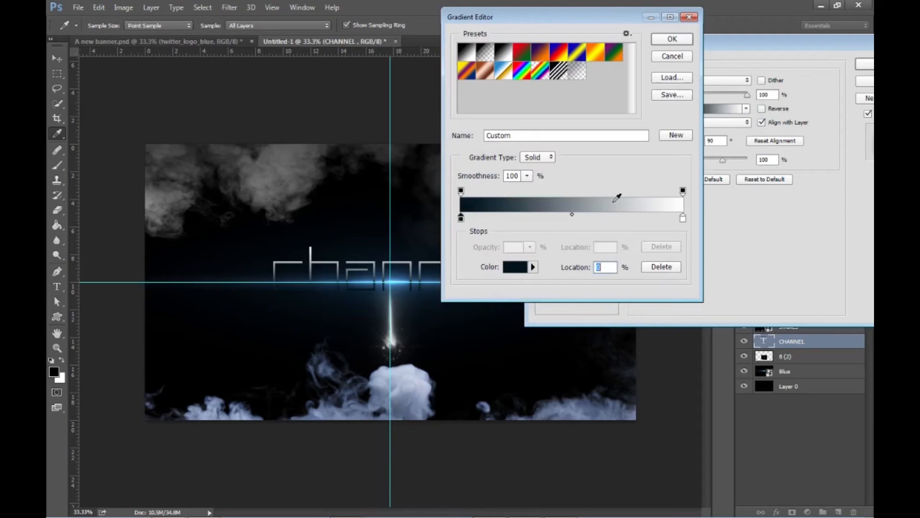
left_click(684, 43)
- Try different angles for the gradient overlay and set it back to nearly vertical, dark at the letters' base
mouse_move(696, 139)
left_mouse_down()
mouse_move(709, 121)
mouse_move(697, 136)
left_mouse_up()
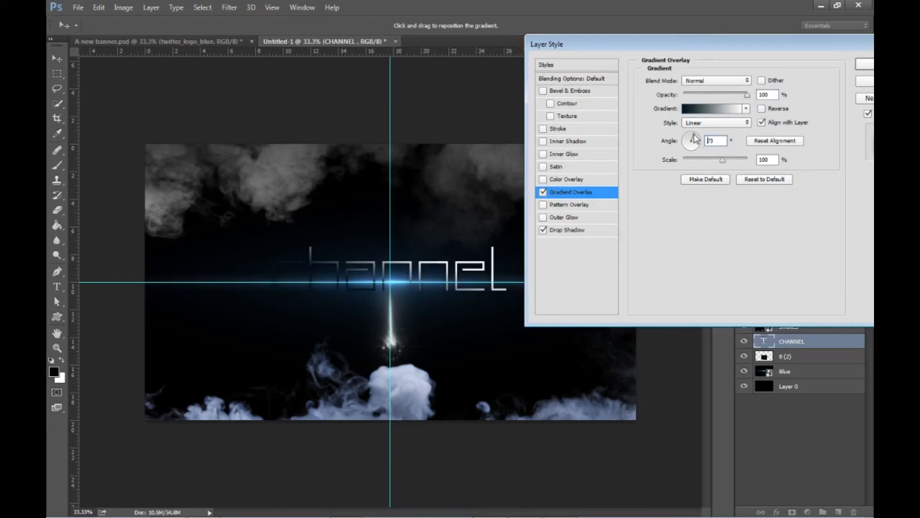
left_click(693, 140)
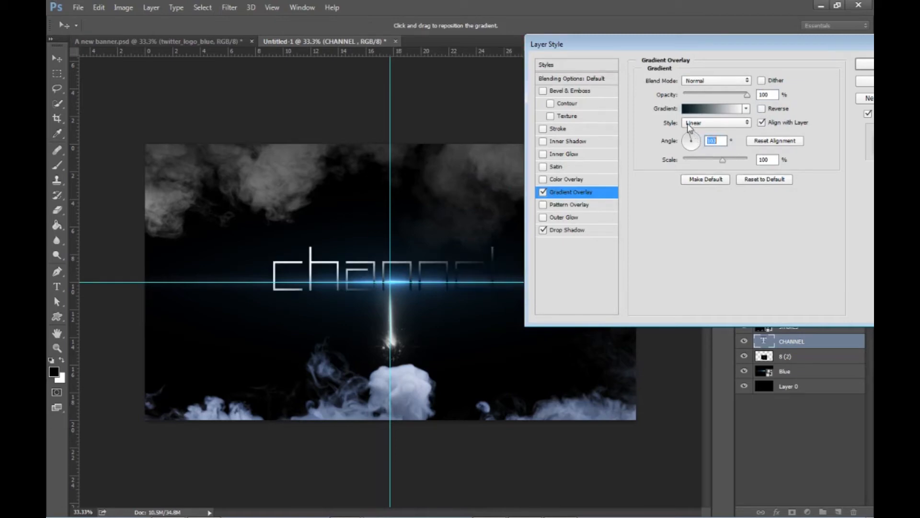
left_click_drag(690, 136, 691, 118)
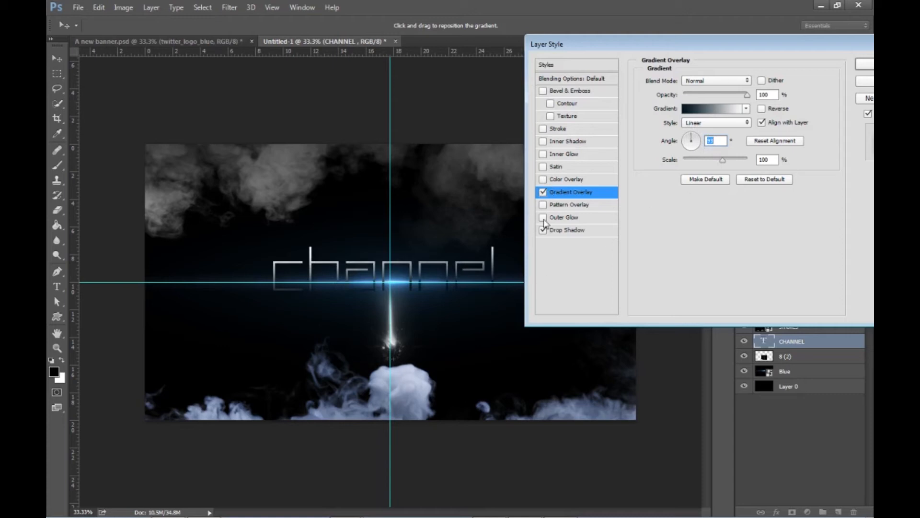
- Enable Satin and a 1 px black outside Stroke on the CHANNEL text, leaving the shadow and glow options off
left_click(544, 167)
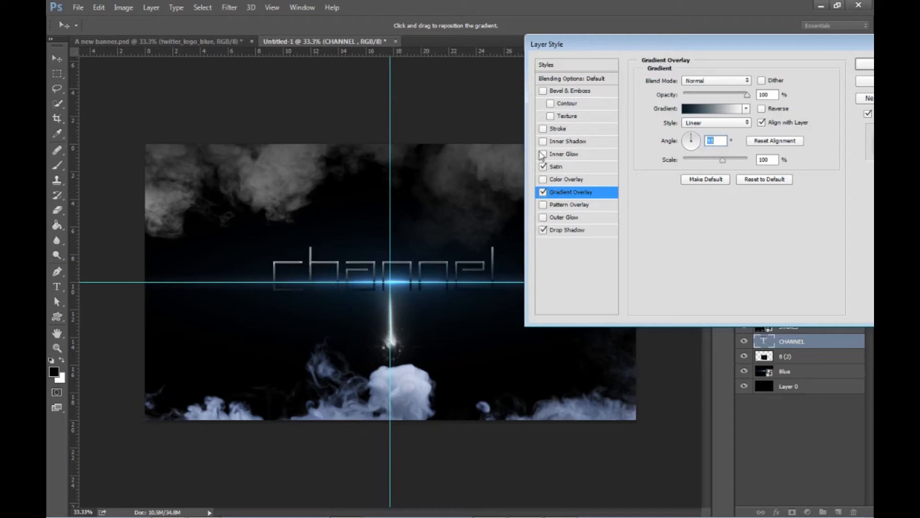
left_click(543, 142)
left_click(544, 154)
left_click(585, 130)
left_click(543, 129)
left_click(542, 128)
left_click(543, 217)
left_click(542, 218)
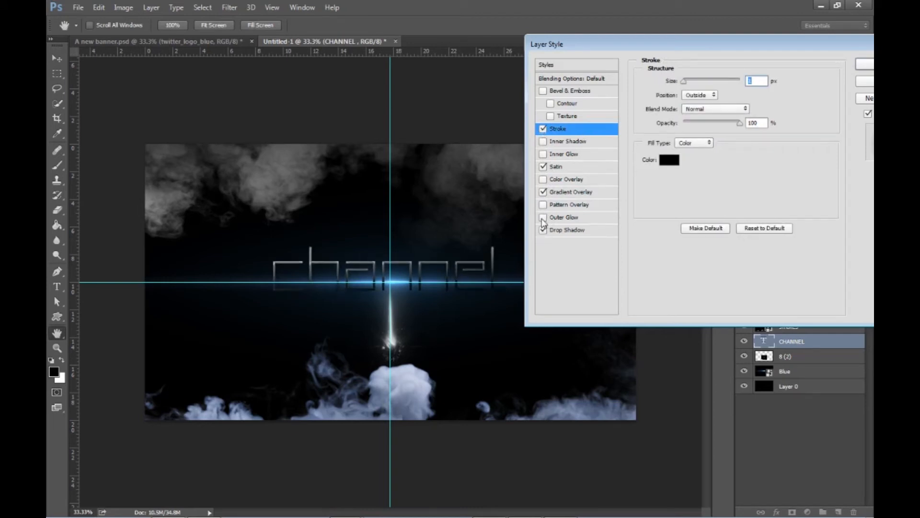
- Try an Inner Glow with reduced opacity on the CHANNEL text and switch it off again
left_click(542, 155)
left_click(542, 155)
left_click(542, 154)
left_click(583, 155)
left_click_drag(729, 95, 698, 113)
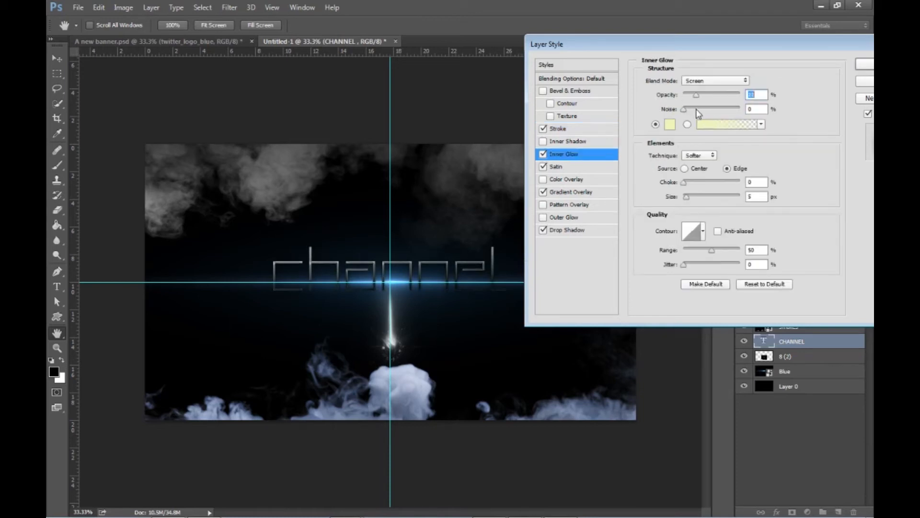
left_click(542, 155)
left_click(542, 154)
left_click(543, 155)
- Apply the CHANNEL layer style and move the text slightly down over the horizontal light
left_click(865, 73)
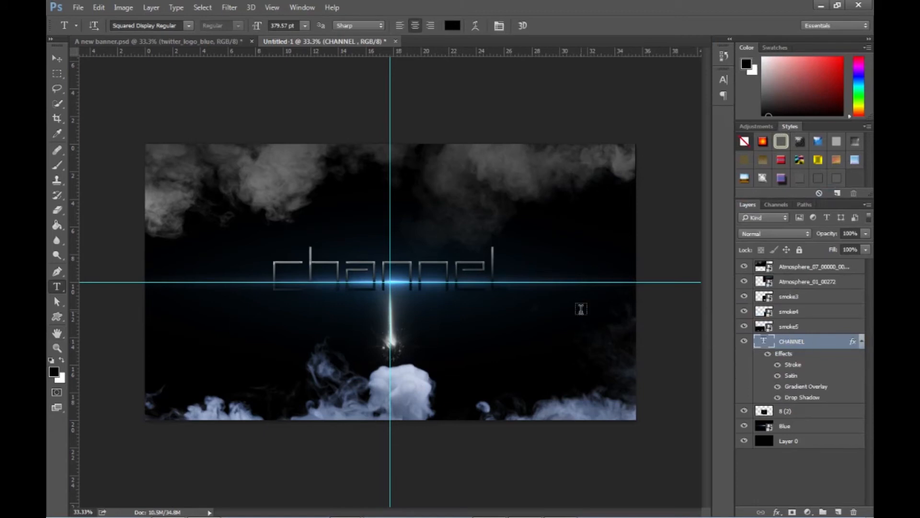
left_click(57, 58)
left_click_drag(334, 273, 335, 272)
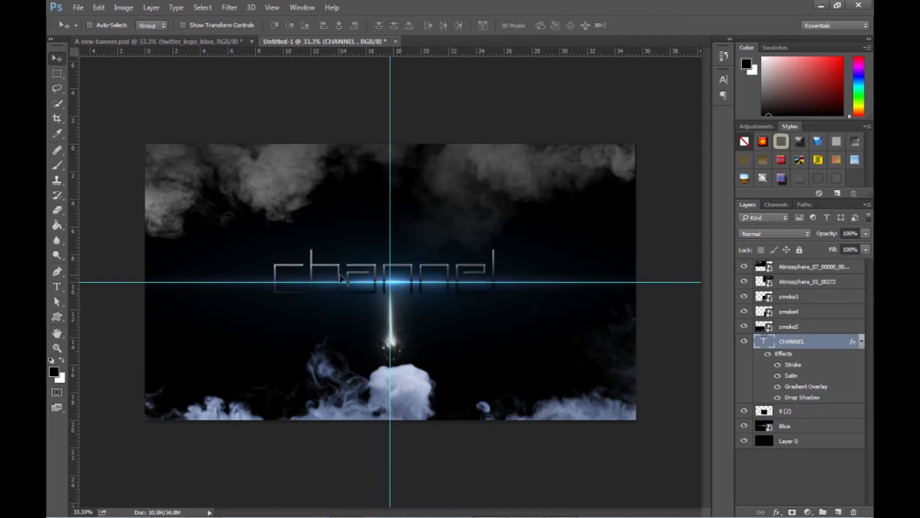
- Place the Spark 6 image from the Effects - Copy folder in Untitled-1
key("alt+Tab")
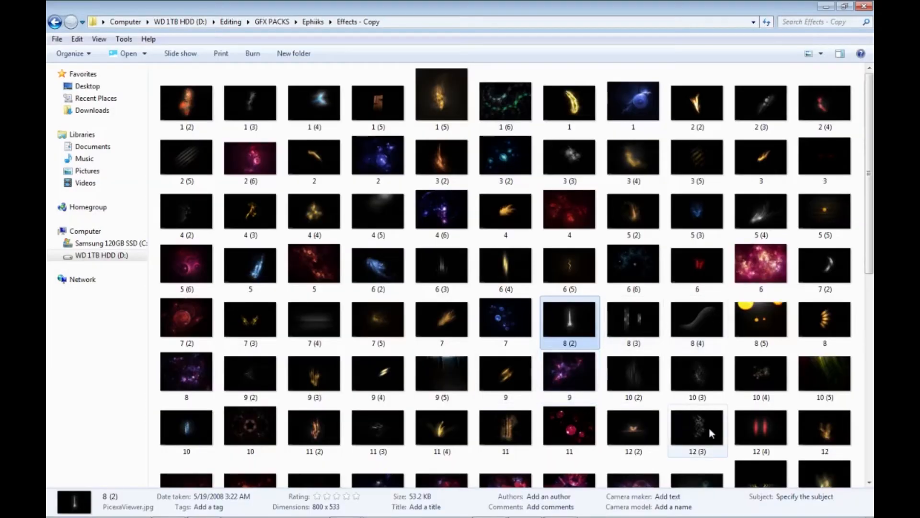
scroll(608, 328, "down", 6)
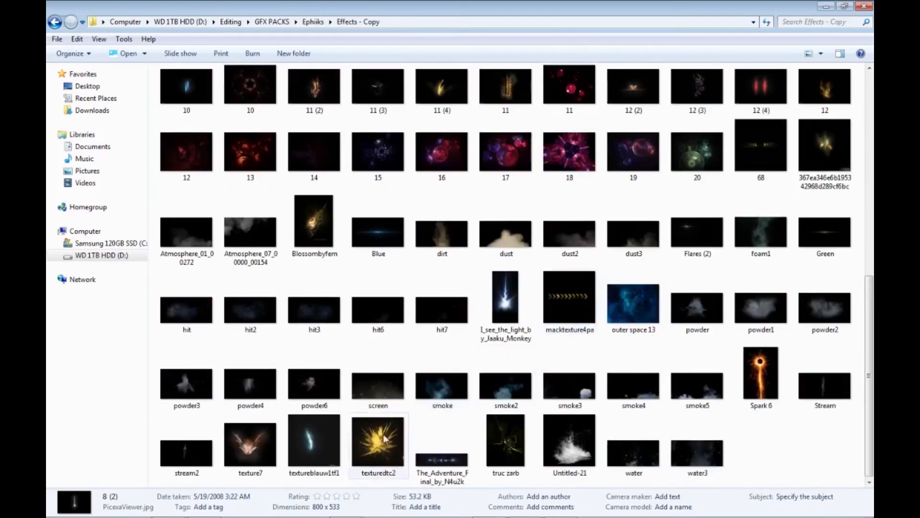
double_click(765, 386)
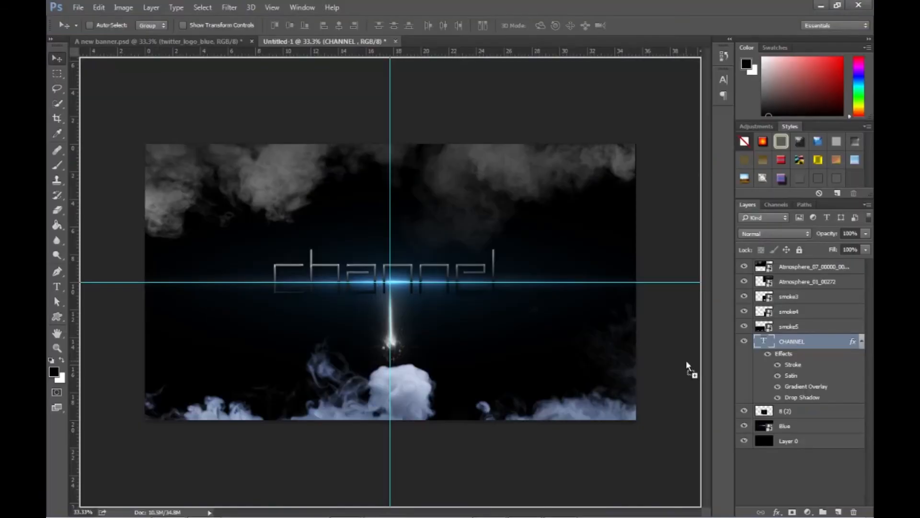
left_click_drag(689, 368, 378, 312)
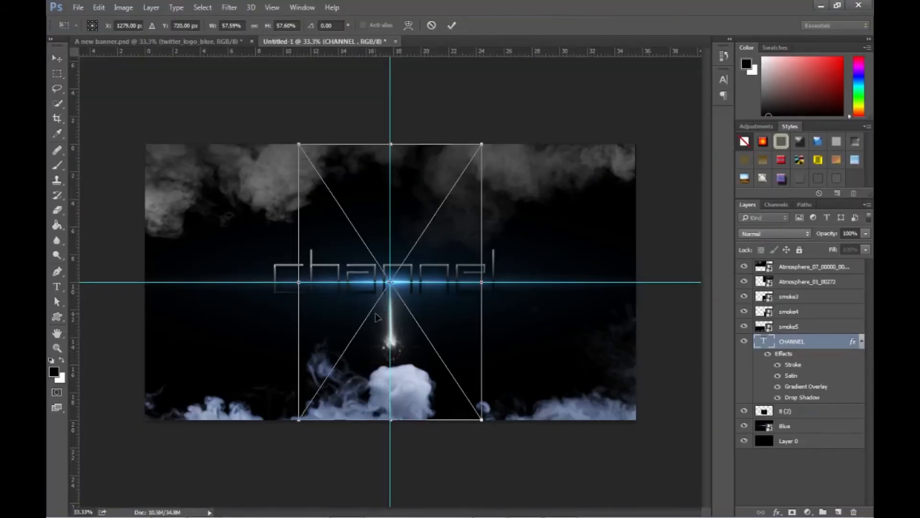
- Rotate the Spark 6 image 90° clockwise and position it against the canvas's left edge along the horizontal guide
right_click(437, 284)
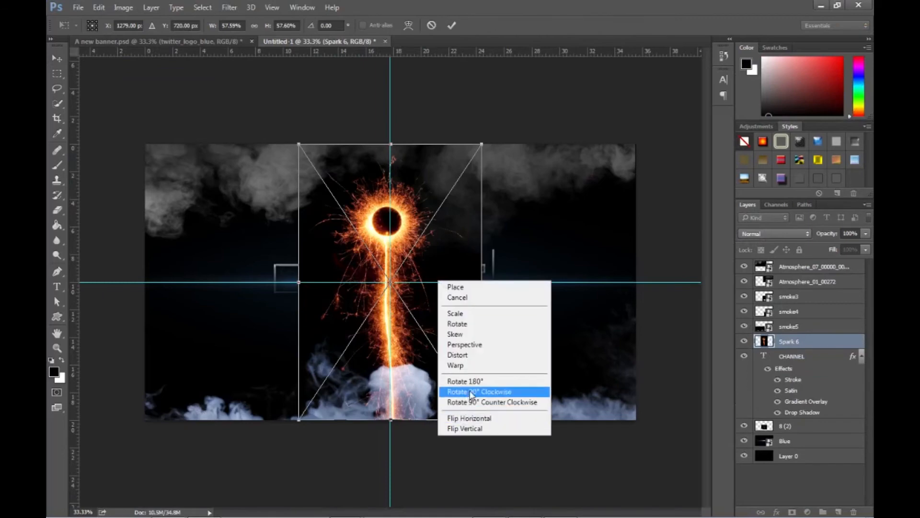
left_click(467, 391)
left_click_drag(479, 318, 360, 300)
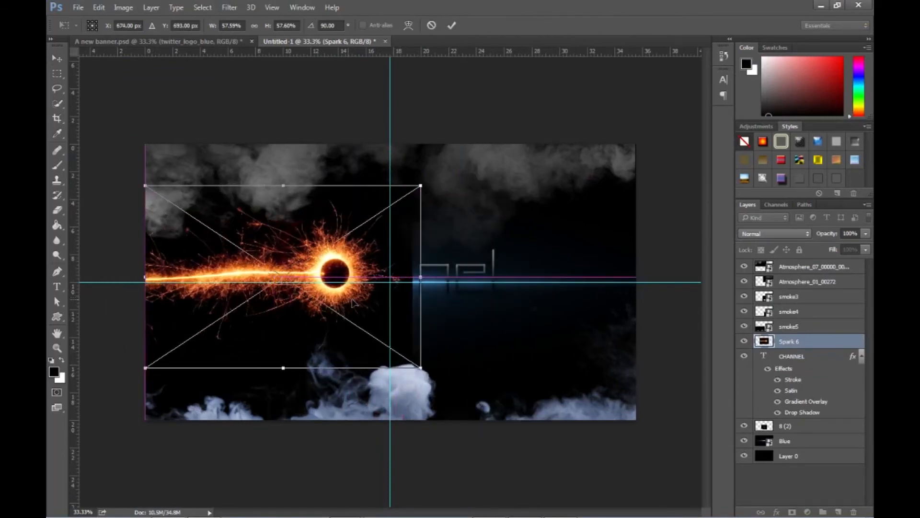
key("Return")
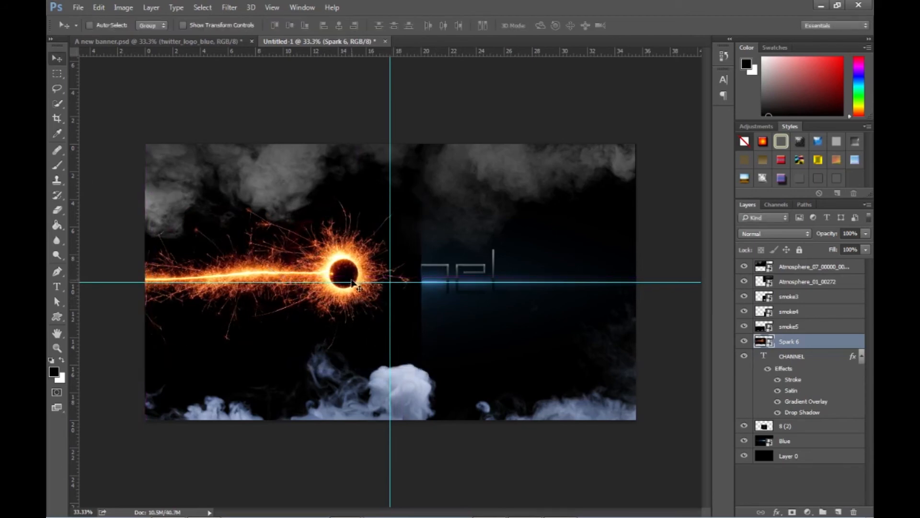
- Set the Spark 6 layer's blend mode to Screen and apply the layer style
double_click(843, 342)
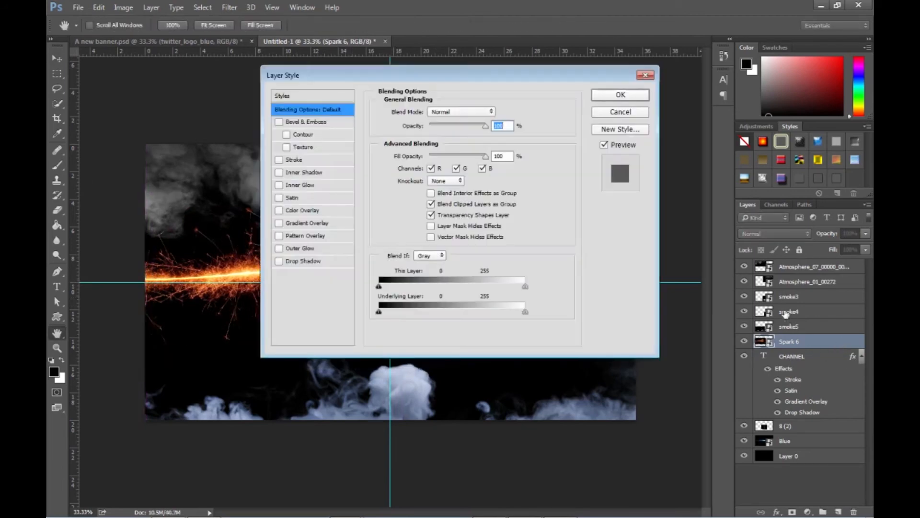
left_click(461, 111)
left_click(445, 198)
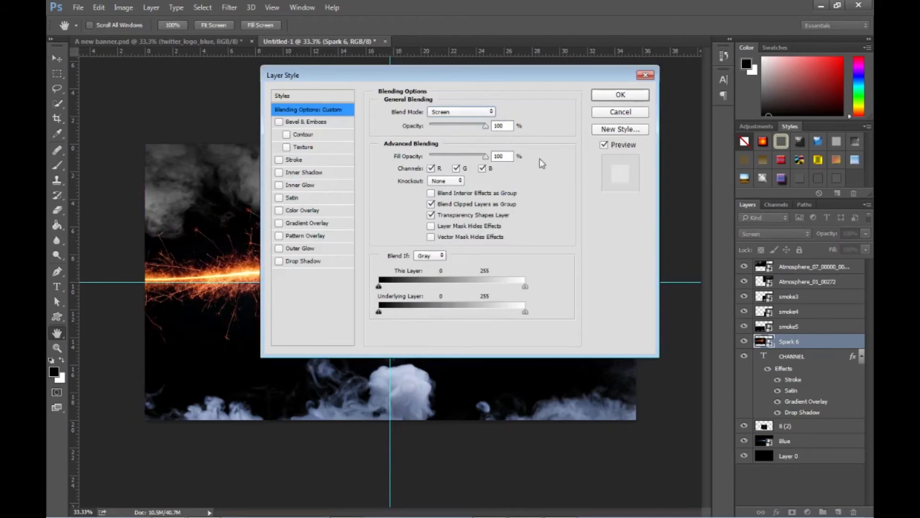
left_click(614, 96)
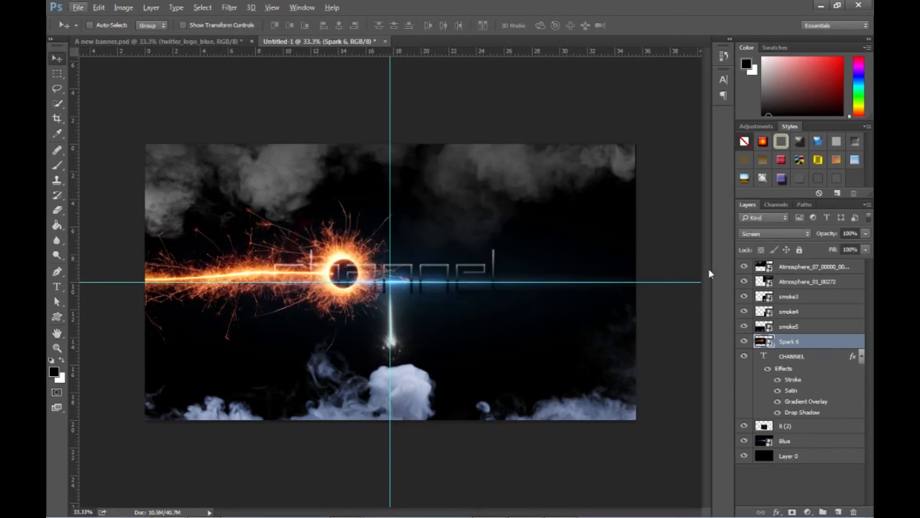
- Scale Spark 6 down to about 28.8% width and 31.7% height and centre it on the horizontal guide, beside the channel text's first letter
key("t")
left_click(831, 345)
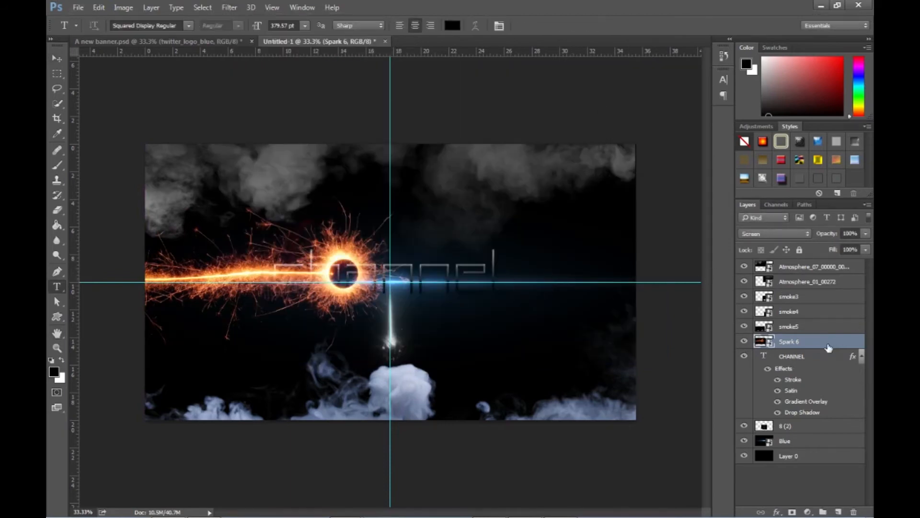
key("ctrl+t")
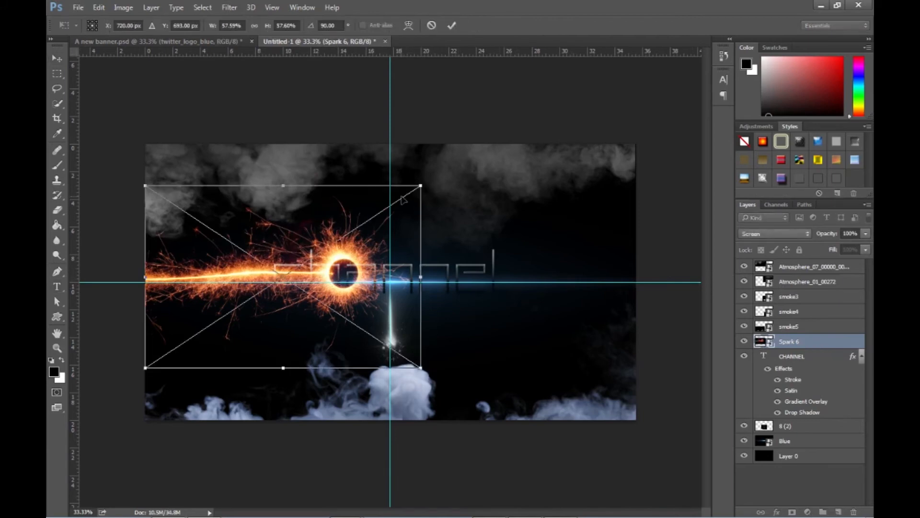
left_click_drag(422, 183, 275, 264)
left_click_drag(234, 318, 227, 282)
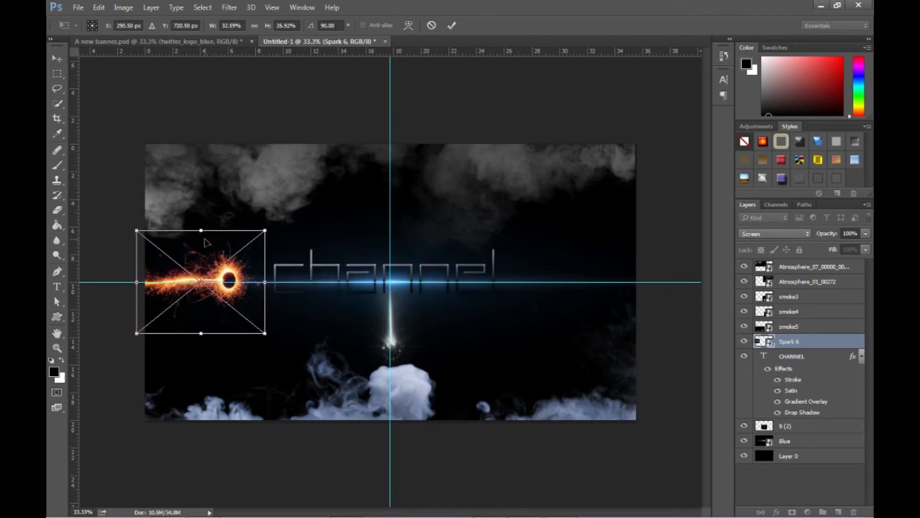
left_click_drag(201, 231, 203, 243)
mouse_move(259, 288)
left_mouse_down()
mouse_move(283, 288)
mouse_move(255, 296)
left_mouse_up()
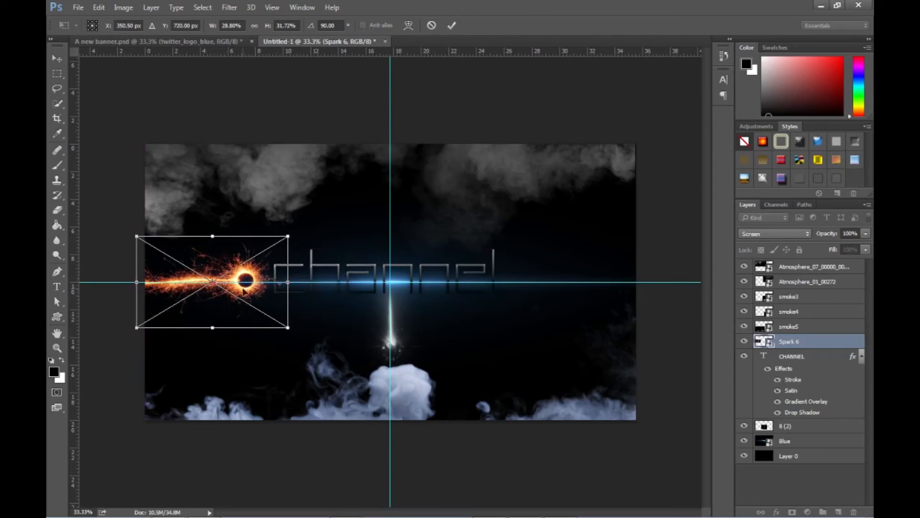
key("Return")
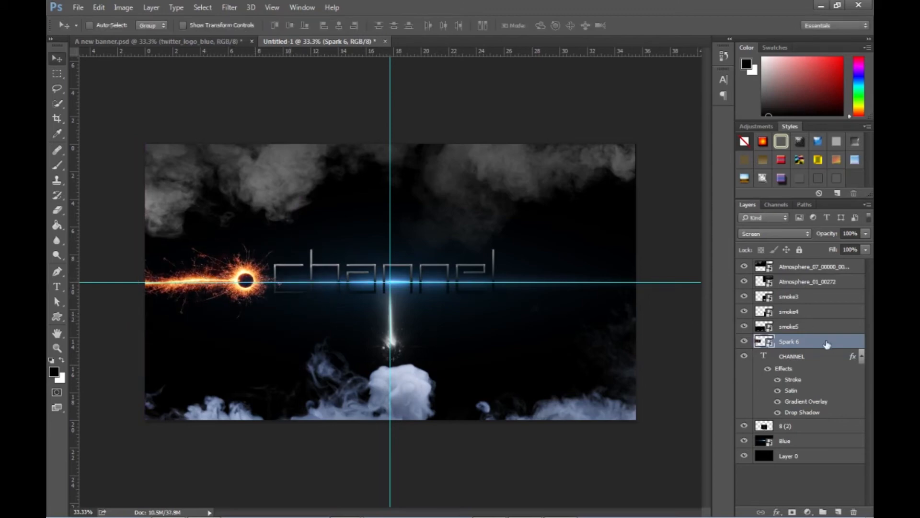
- Duplicate the Spark 6 layer and move the copy along the horizontal guide to the opposite edge of the canvas
right_click(831, 350)
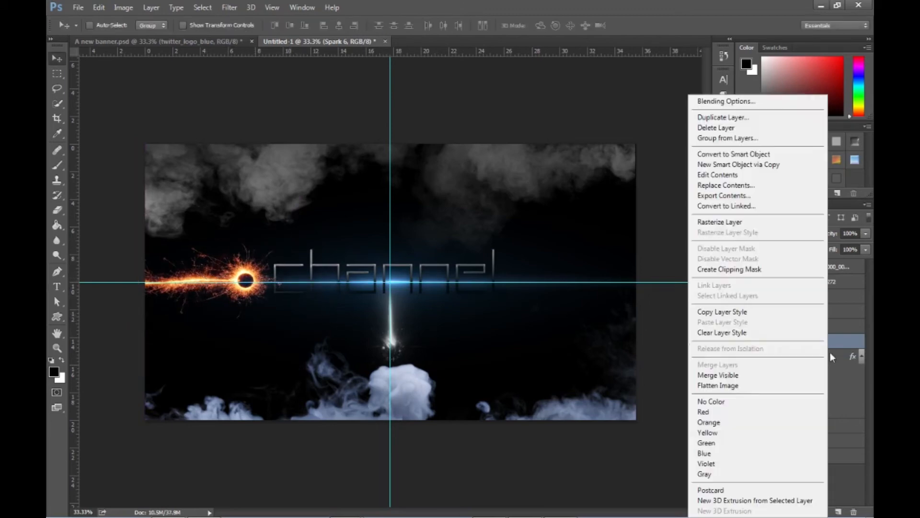
left_click(723, 117)
left_click(561, 155)
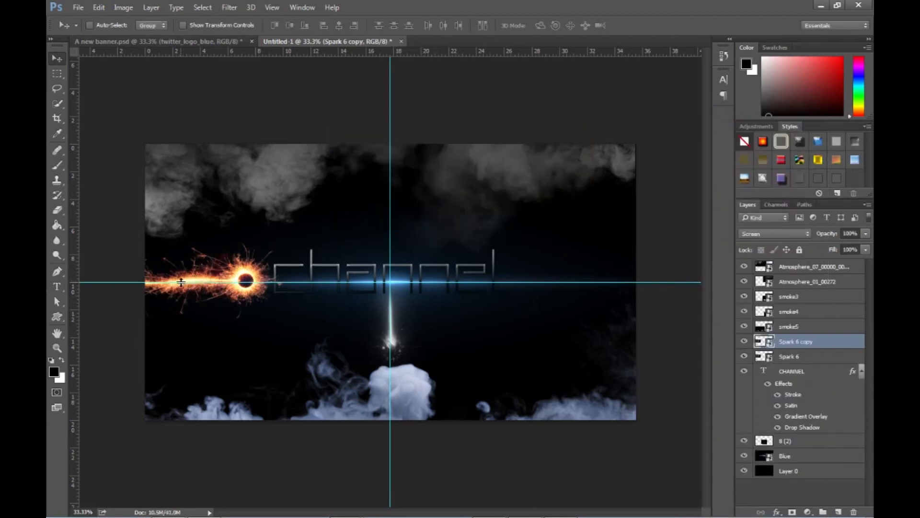
left_click_drag(215, 282, 572, 283)
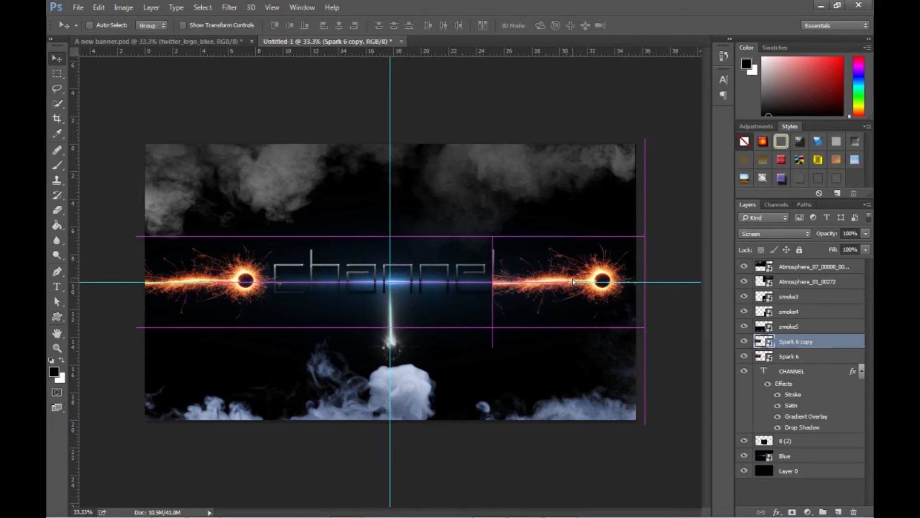
left_click_drag(572, 282, 574, 283)
- Flip the Spark 6 copy horizontally so that its ring faces the channel text
right_click(575, 278)
right_click(538, 288)
left_click(550, 284)
left_click_drag(551, 284, 552, 284)
key("ctrl+t")
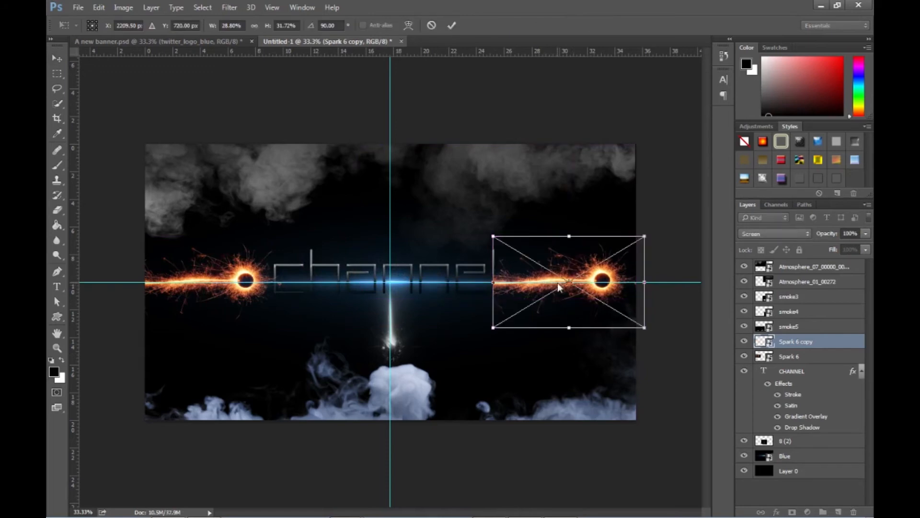
right_click(559, 284)
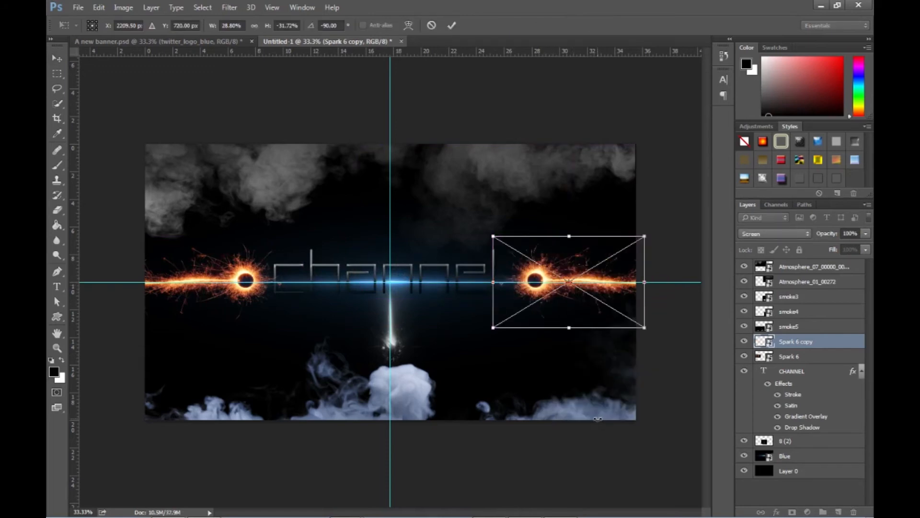
key("Return")
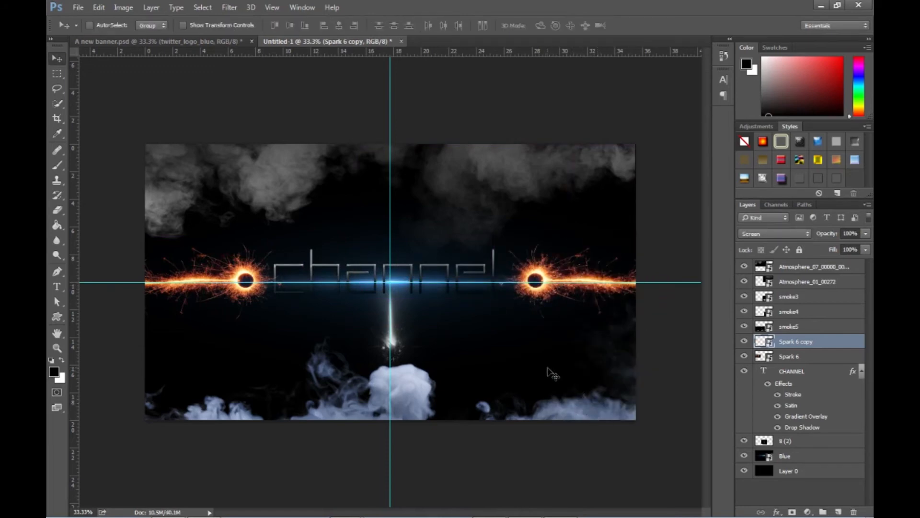
- Move the CHANNEL text slightly right between the two spark rings and compare the layout with A new banner.psd
left_click(792, 372)
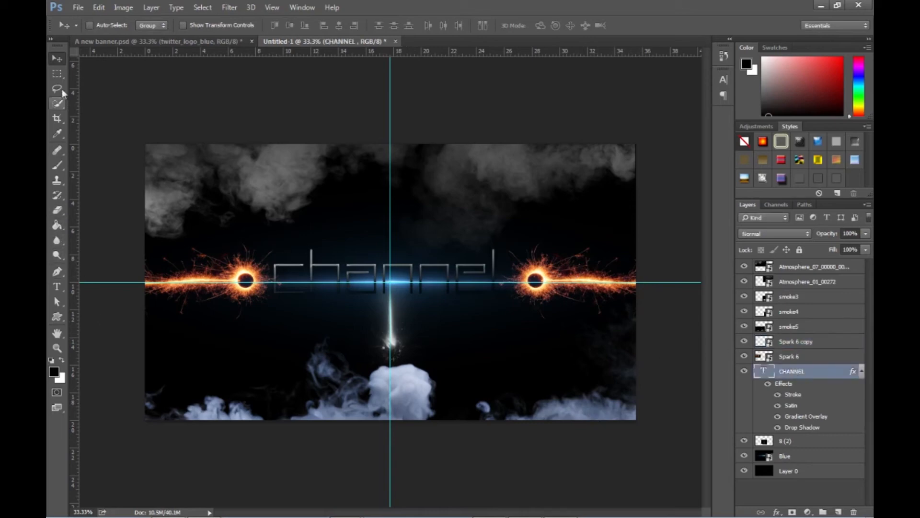
left_click_drag(372, 274, 379, 279)
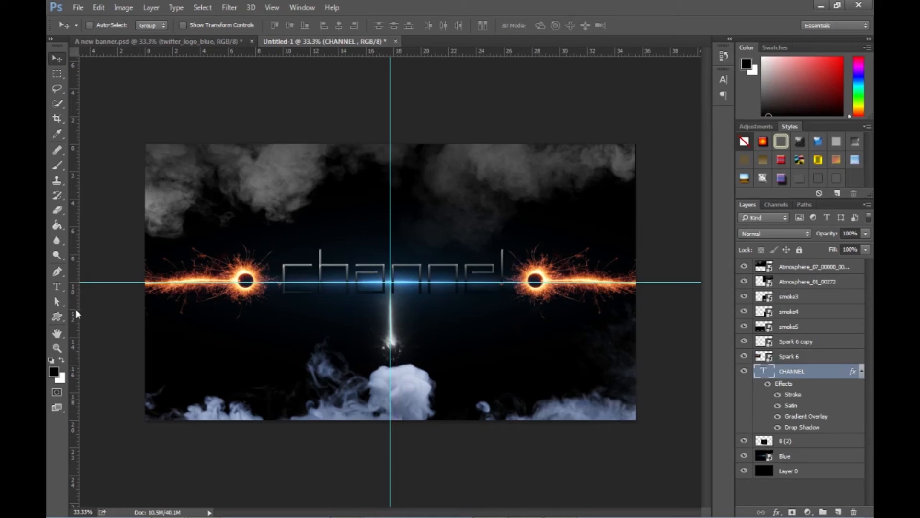
left_click(192, 42)
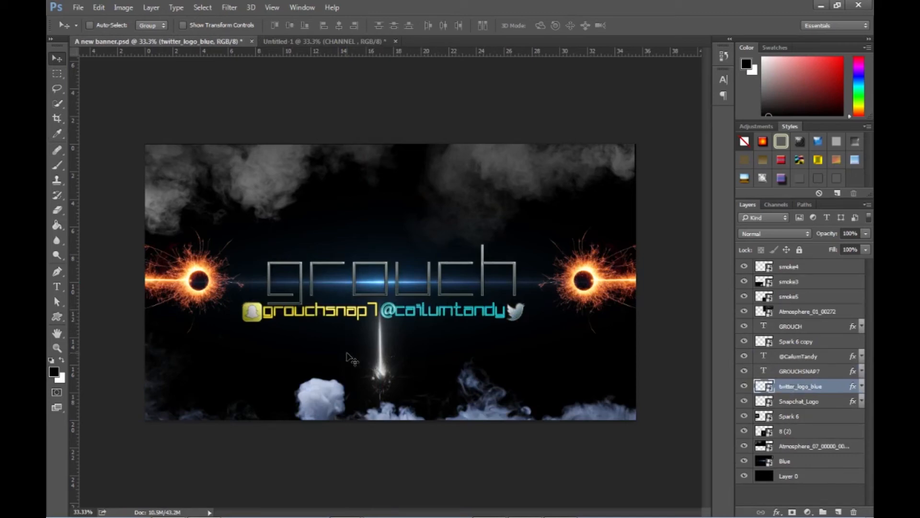
key("alt")
key("alt+Tab")
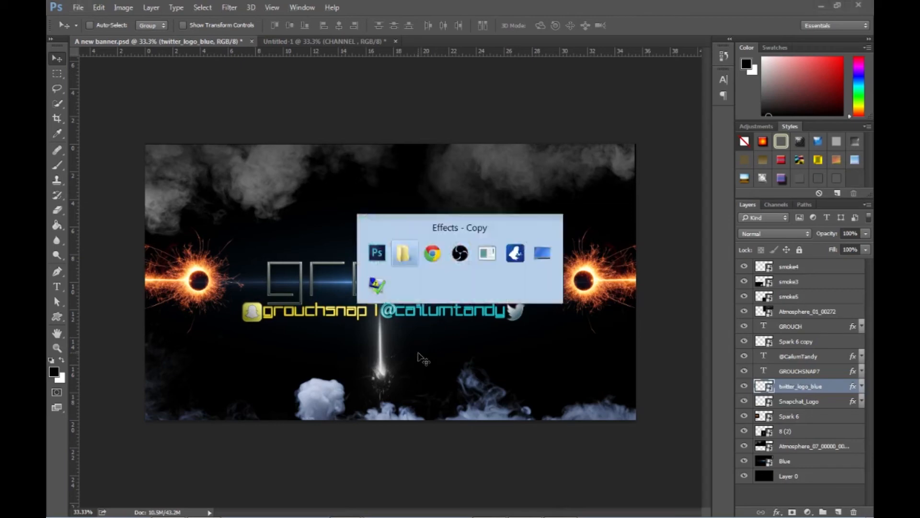
key("alt+Tab")
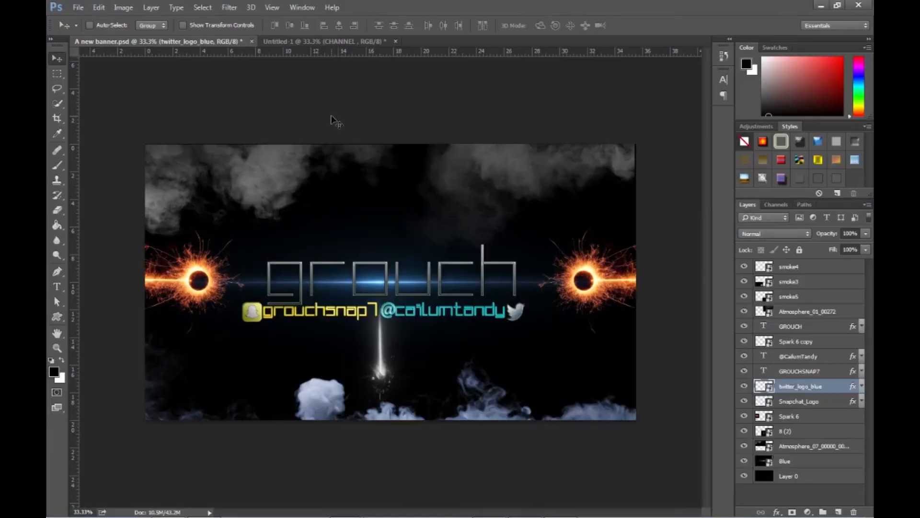
left_click(306, 42)
- Place the Snapchat_Logo image from the Editing folder on drive D in Untitled-1
key("alt+Tab")
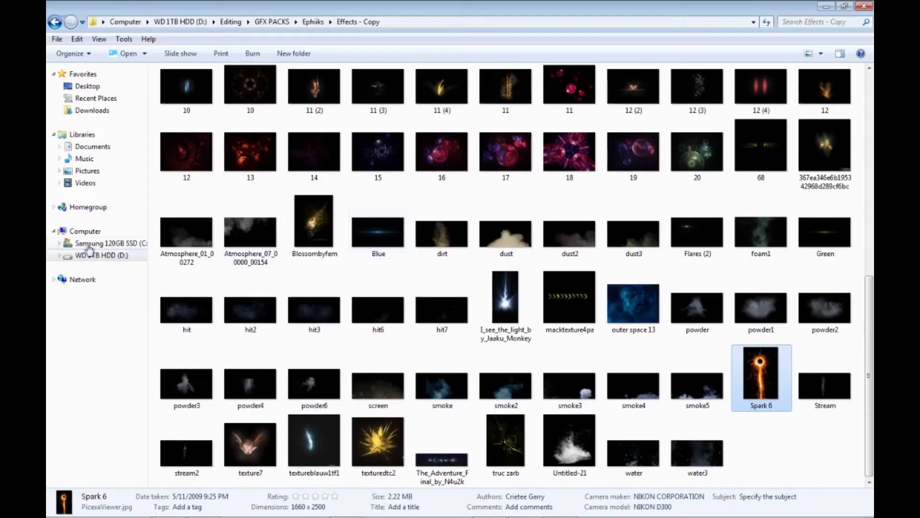
left_click(91, 254)
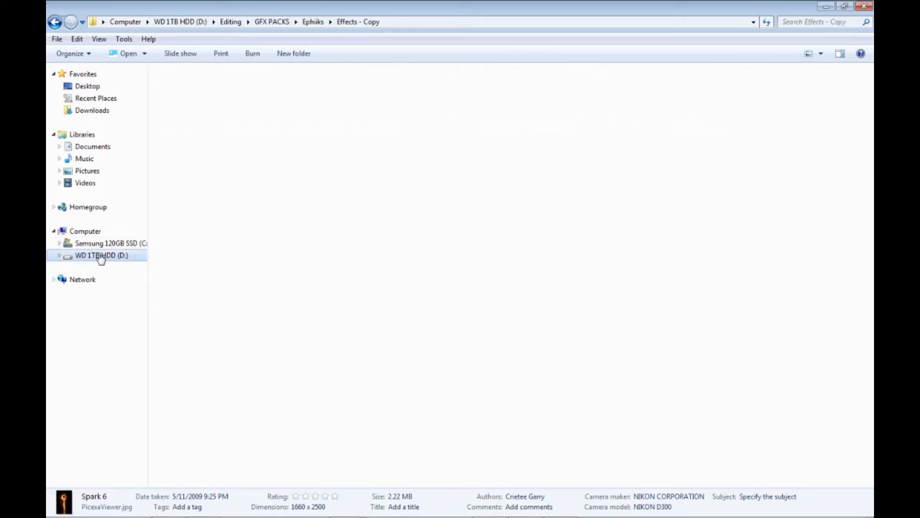
double_click(205, 215)
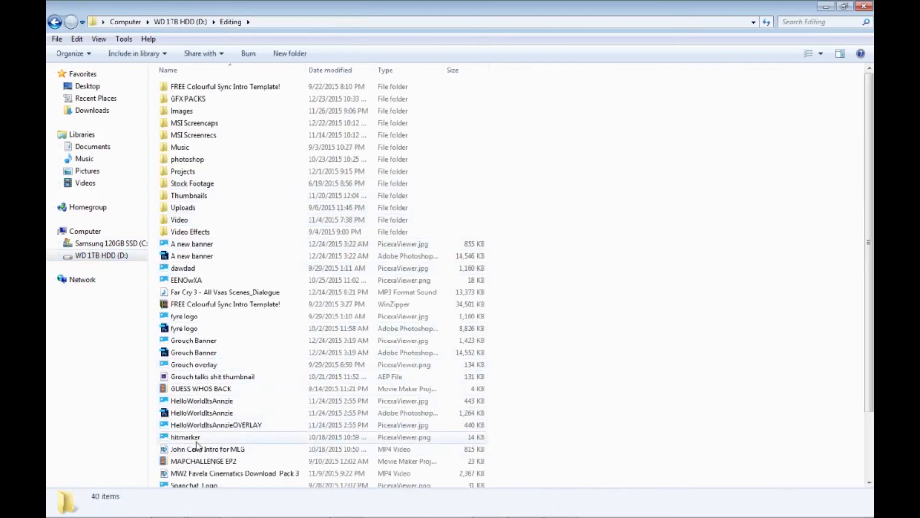
left_click(218, 448)
scroll(225, 445, "down", 2)
left_click(196, 422)
key("alt+Tab")
left_click_drag(195, 426, 248, 359)
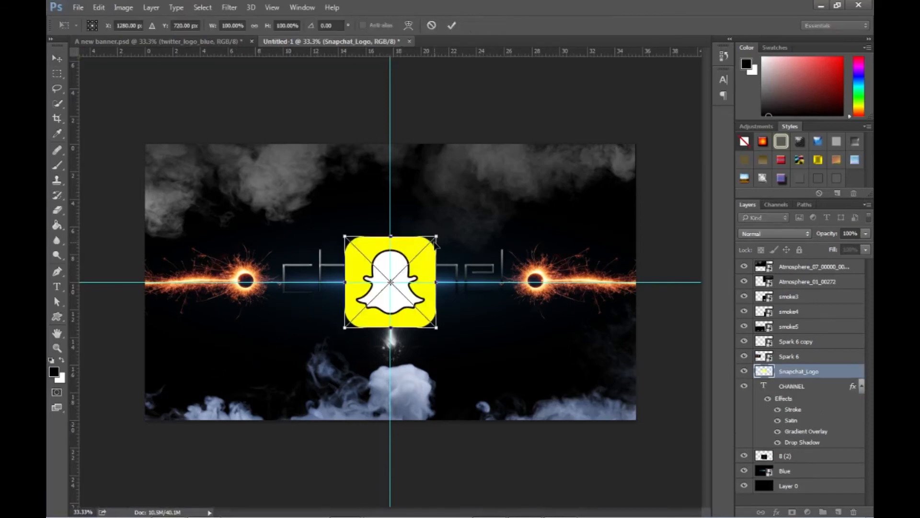
- Shrink the Snapchat logo to a small icon and position it just below the first letter of the channel text
left_click_drag(437, 234, 308, 307)
key("Return")
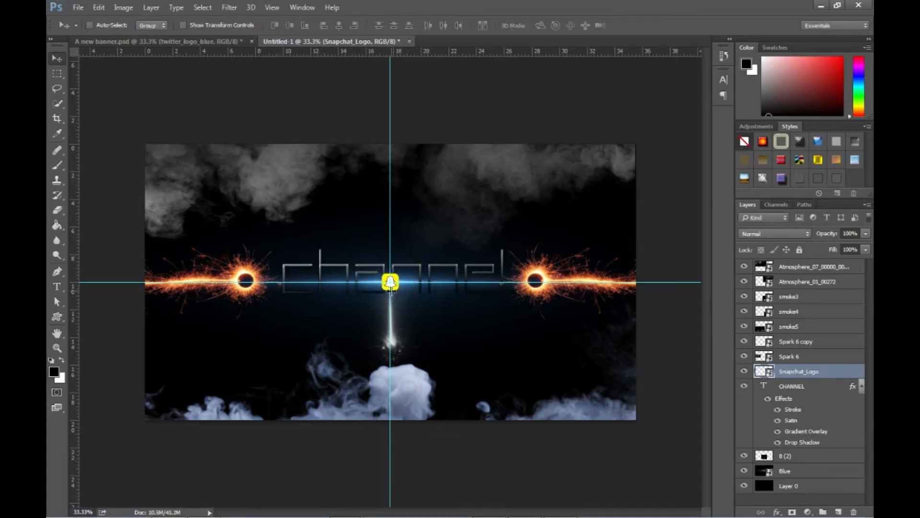
left_click_drag(394, 287, 294, 312)
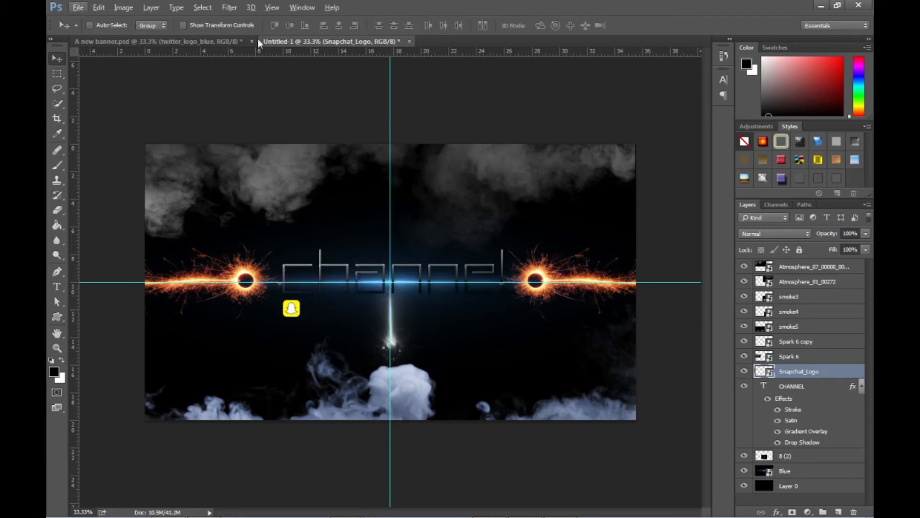
- Check the logo styling in A new banner.psd, and add a Drop Shadow with increased size and an Outer Glow to Snapchat_Logo in Untitled-1
left_click(232, 42)
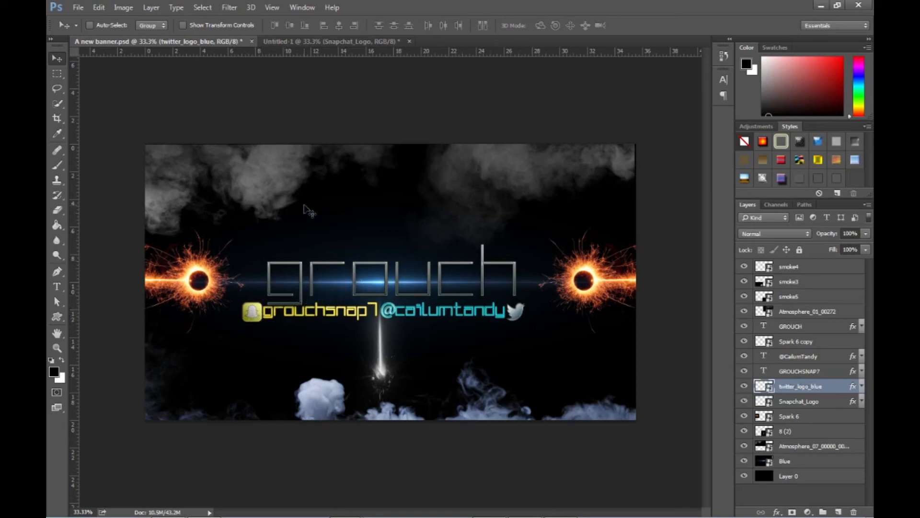
left_click(321, 42)
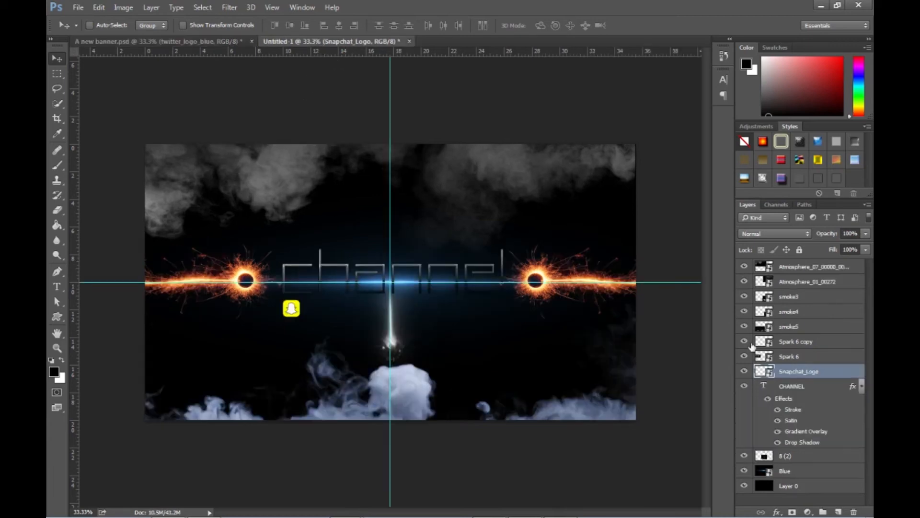
double_click(831, 378)
left_click_drag(493, 82, 576, 82)
left_click(360, 260)
left_click(393, 260)
left_click_drag(503, 194, 512, 199)
left_click(360, 247)
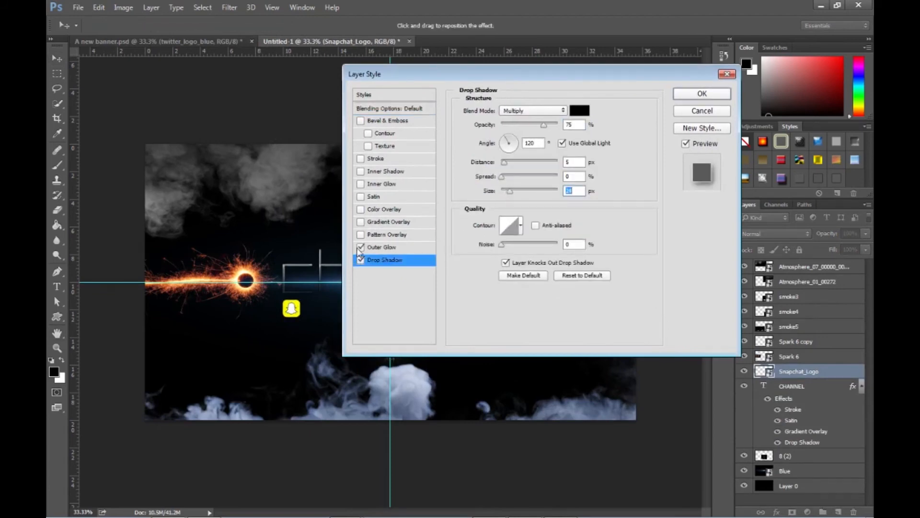
left_click(409, 246)
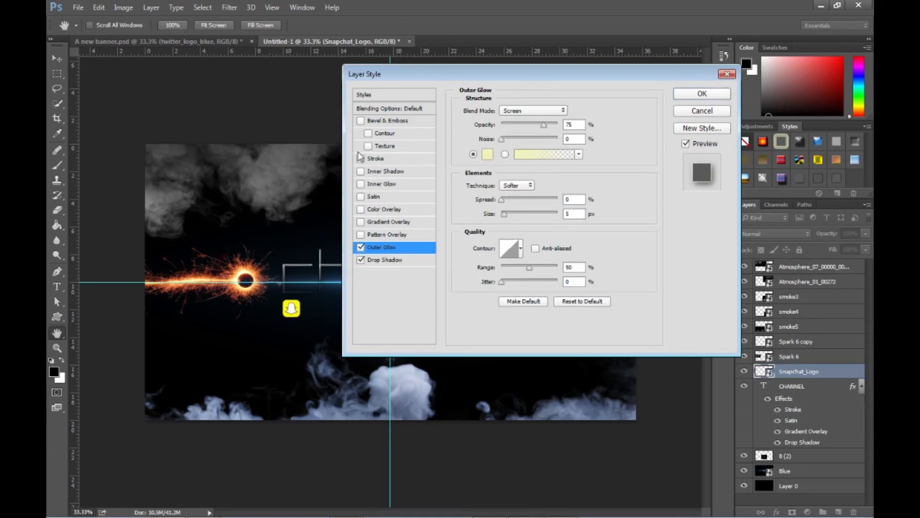
- Enable Stroke, Inner Shadow and Inner Glow on the Snapchat logo, and try Color Overlay before switching it off again
left_click(360, 158)
left_click(361, 172)
left_click(361, 184)
left_click(361, 210)
left_click(361, 210)
- Add a black-to-white linear Gradient Overlay to the Snapchat logo at a 47° angle with reduced opacity
left_click(361, 221)
left_click(422, 221)
left_click(512, 167)
left_click_drag(517, 126, 541, 129)
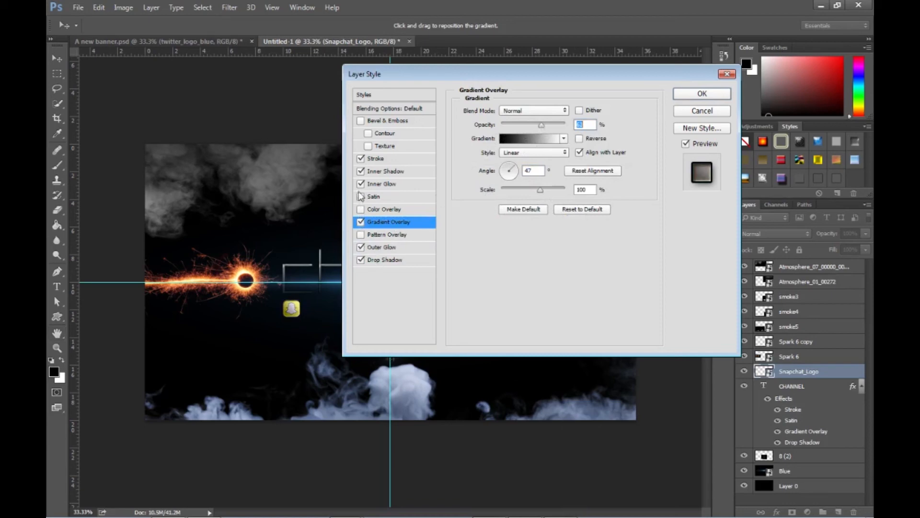
- Set the Snapchat logo's Inner Glow color to bright yellow fcff37 and apply the layer style
left_click(383, 184)
left_click(491, 156)
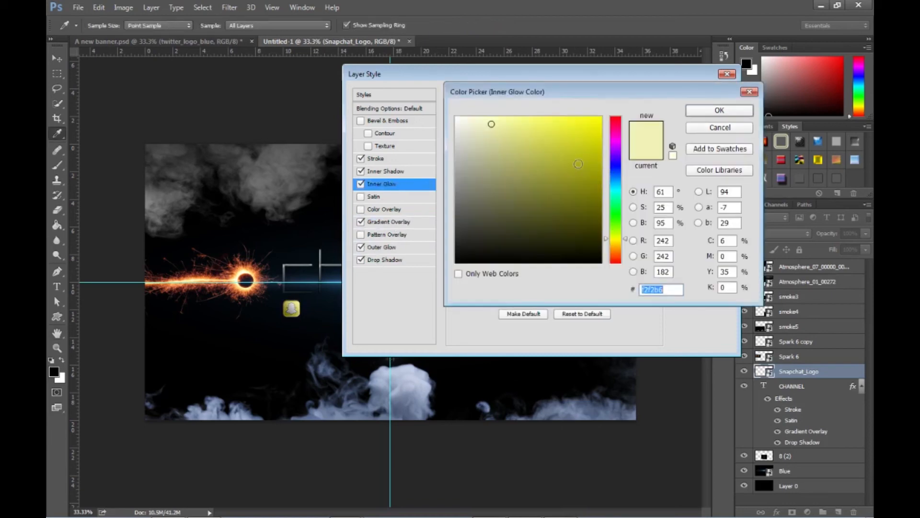
left_click_drag(546, 134, 573, 105)
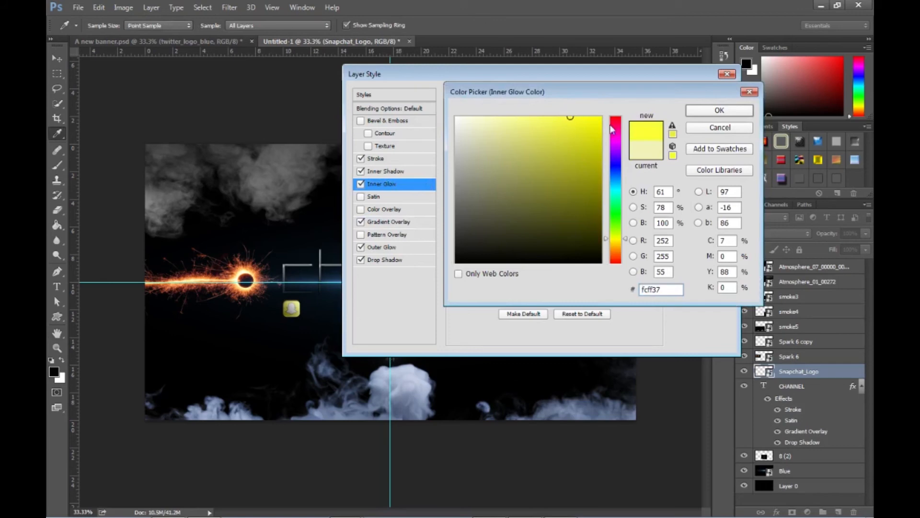
left_click(705, 114)
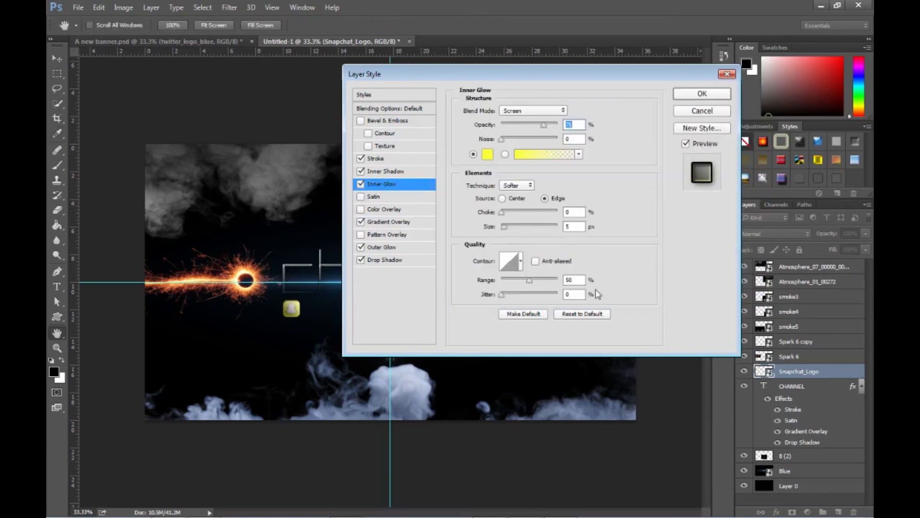
left_click(686, 93)
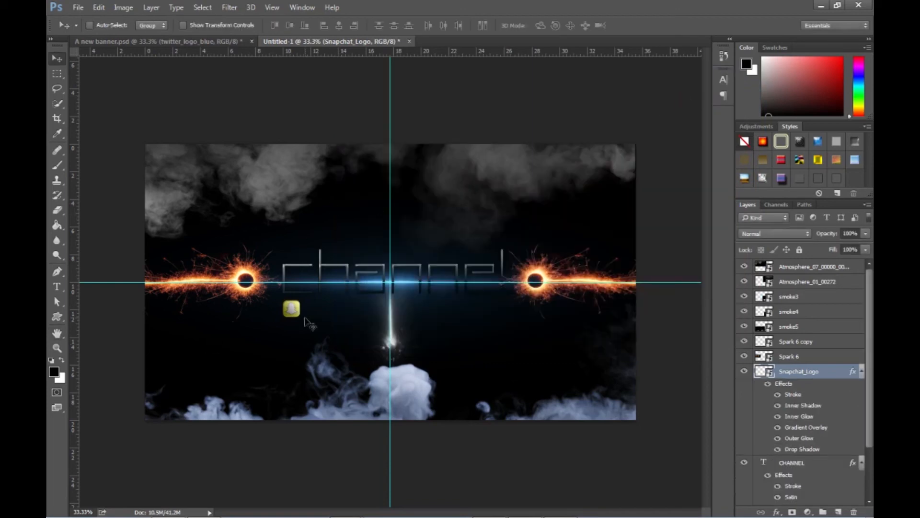
- Hide all Snapchat_Logo effects and show them again to compare the look, and collapse the layer's effects list
left_click_drag(778, 396, 778, 449)
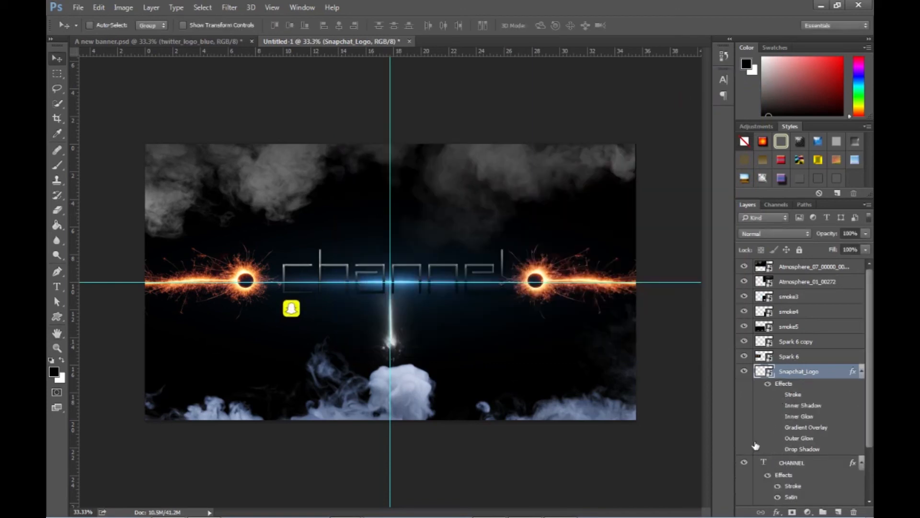
left_click(778, 405)
left_click(777, 394)
left_click(778, 427)
left_click_drag(779, 448, 778, 416)
left_click(861, 371)
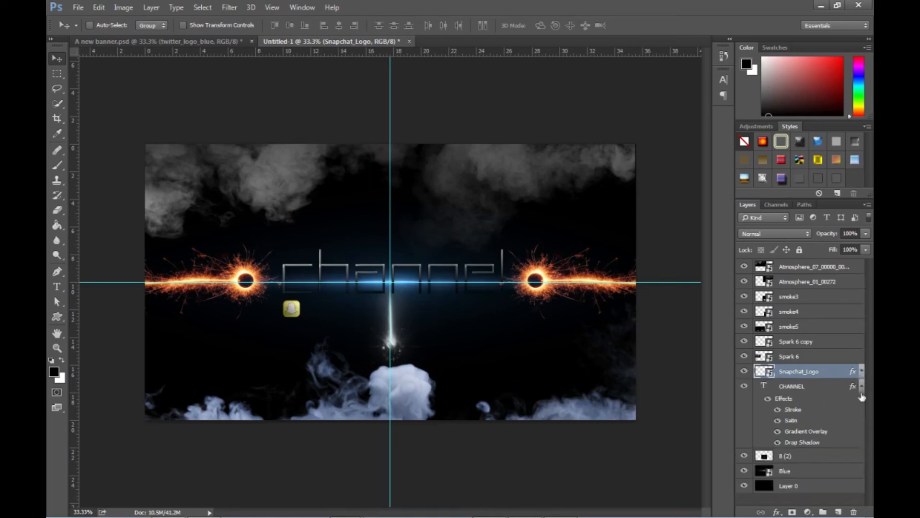
- Collapse the CHANNEL effects list and add a "yoursnapchat" text layer beside the Snapchat logo at a font size of 79.01 pt
left_click(861, 386)
left_click(57, 286)
left_click(316, 316)
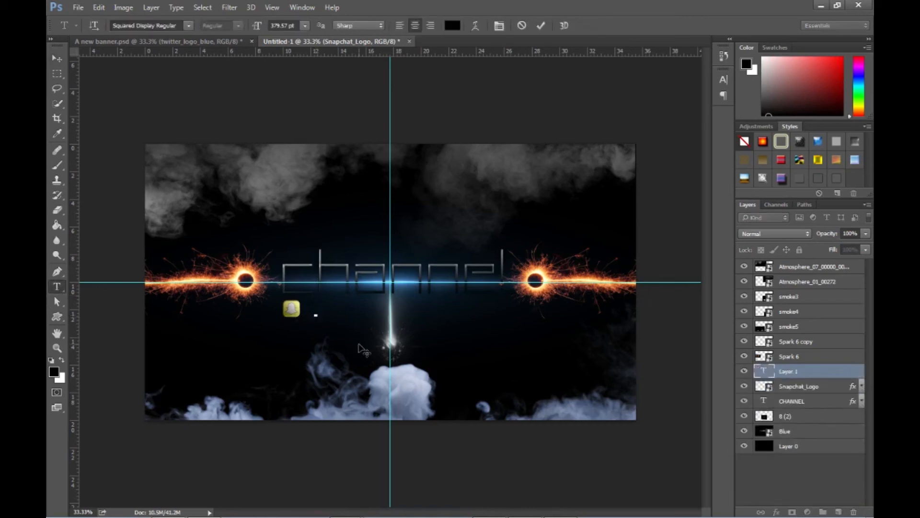
type("YOU")
key("BackSpace")
key("BackSpace")
key("BackSpace")
left_click_drag(257, 26, 156, 35)
left_click_drag(256, 27, 278, 27)
left_click_drag(257, 26, 275, 27)
left_click(316, 311)
type("snapchat:")
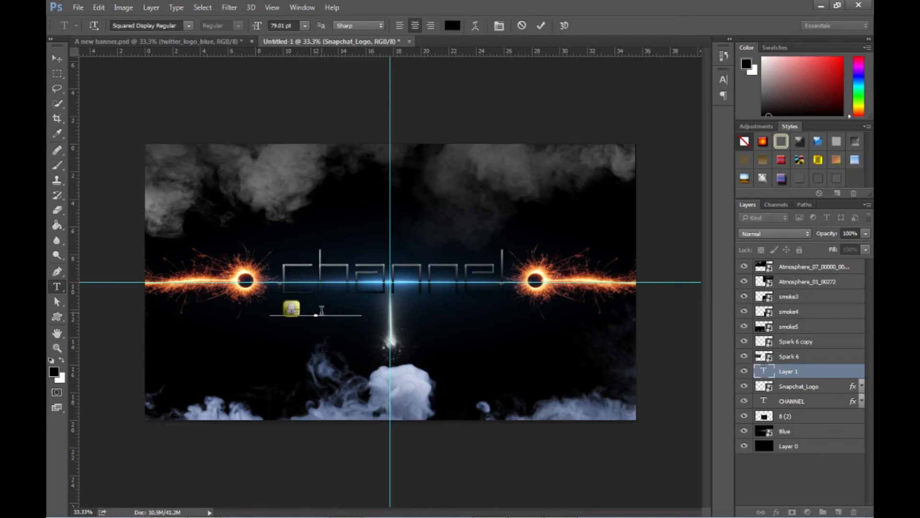
- Left-align the "yoursnapchat" text, enlarge it and place it directly beside the Snapchat logo
left_click_drag(359, 307, 271, 299)
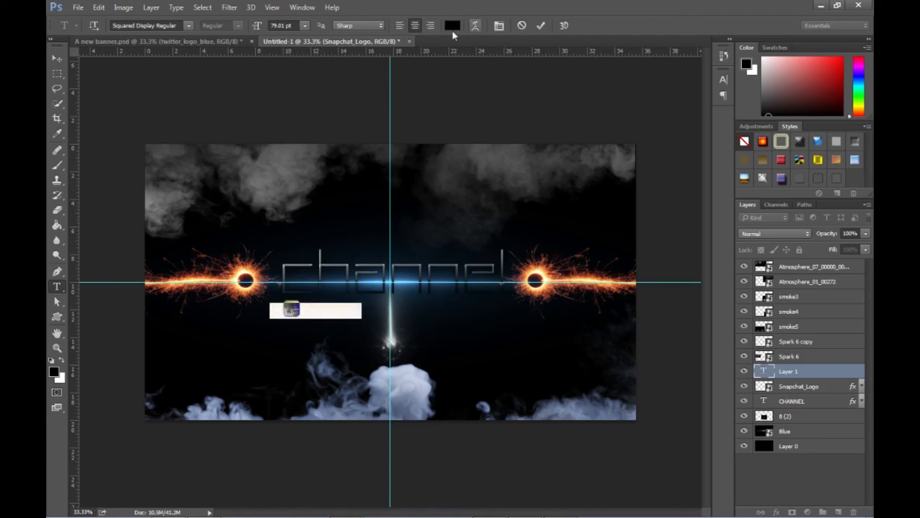
left_click(401, 26)
left_click_drag(253, 30, 312, 55)
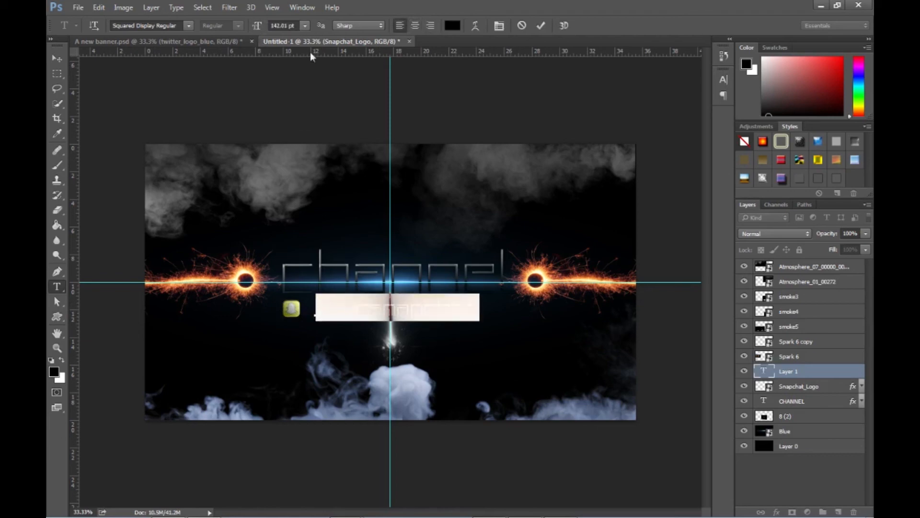
left_click_drag(254, 28, 239, 28)
left_click(431, 313)
left_click_drag(449, 315, 433, 311)
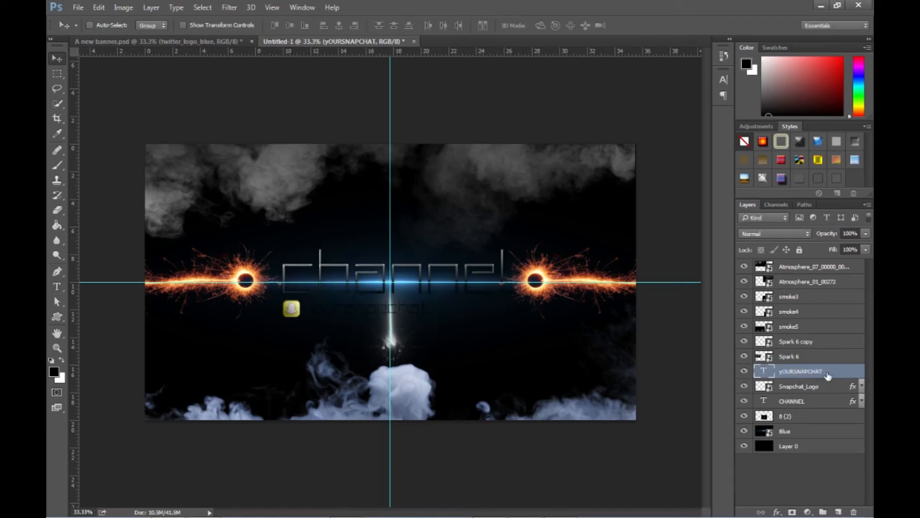
- Add a Stroke in bright yellow ffe400 to the "yoursnapchat" text layer
double_click(828, 375)
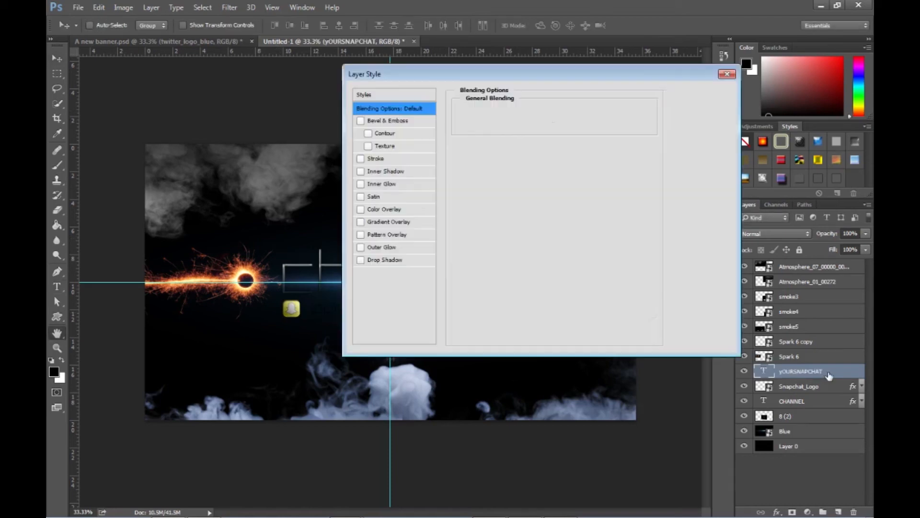
left_click_drag(586, 72, 714, 78)
left_click(488, 164)
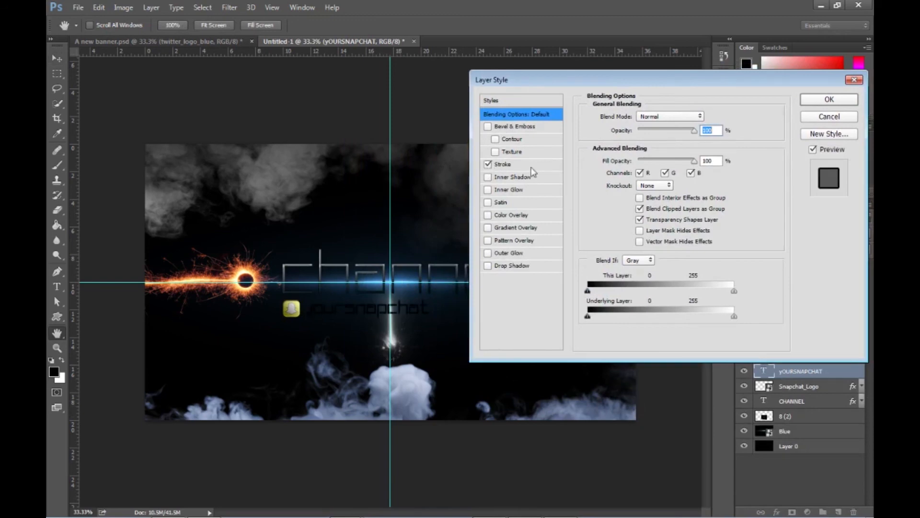
left_click(534, 165)
left_click(614, 192)
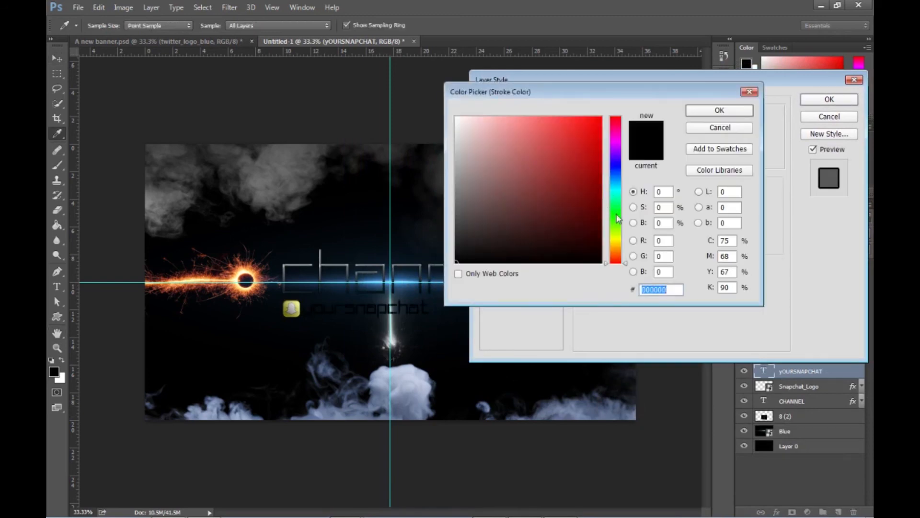
type("ffde00")
left_click_drag(620, 252, 619, 244)
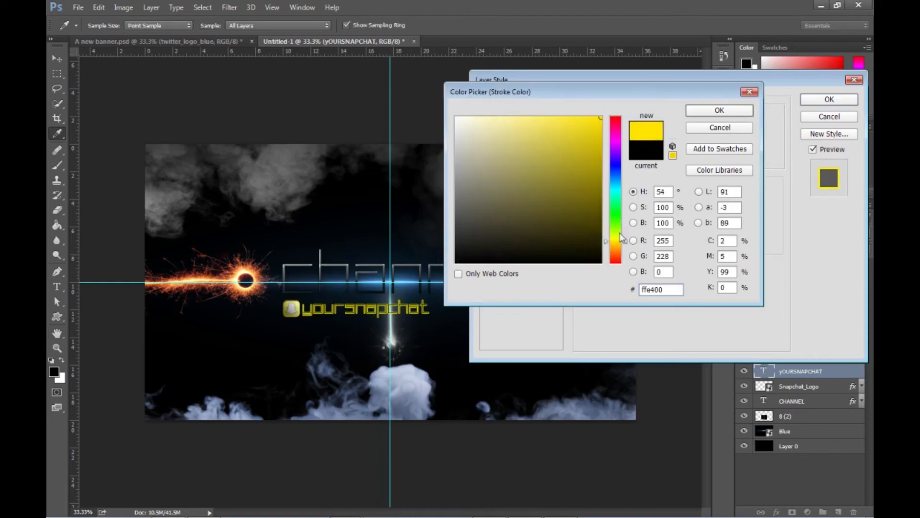
key("Return")
- Enable Drop Shadow, Inner Shadow and Outer Glow on the text, plus a black-to-white linear Gradient Overlay at 60° with about 44% opacity
left_click(488, 266)
left_click(520, 266)
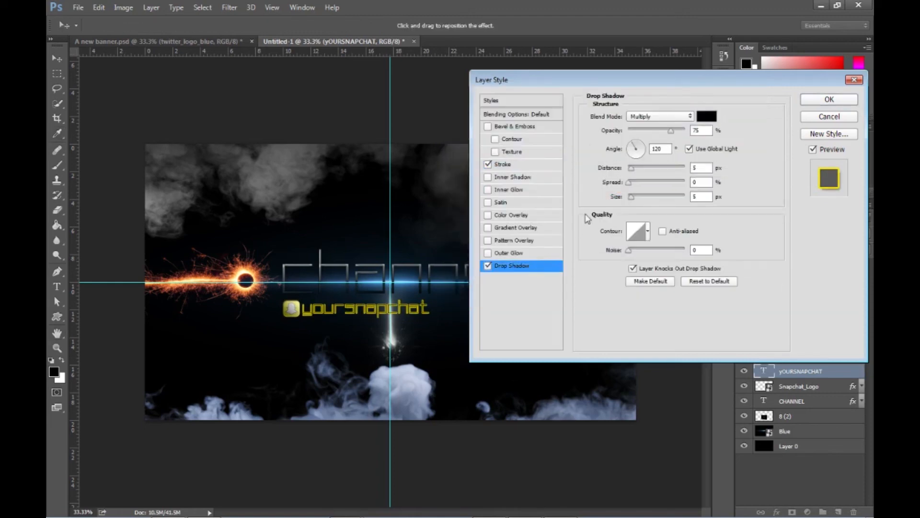
left_click(488, 227)
left_click(549, 228)
left_click(640, 170)
left_click(711, 130)
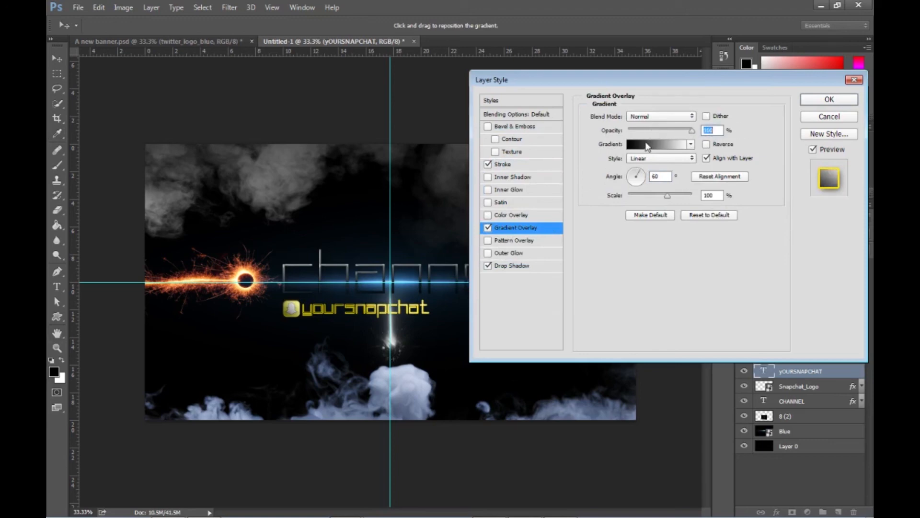
left_click(656, 130)
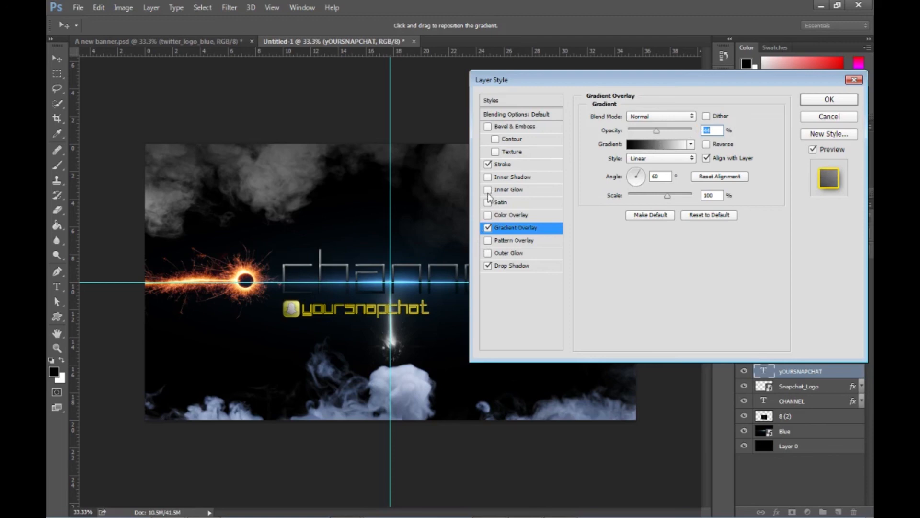
left_click(488, 177)
left_click(487, 254)
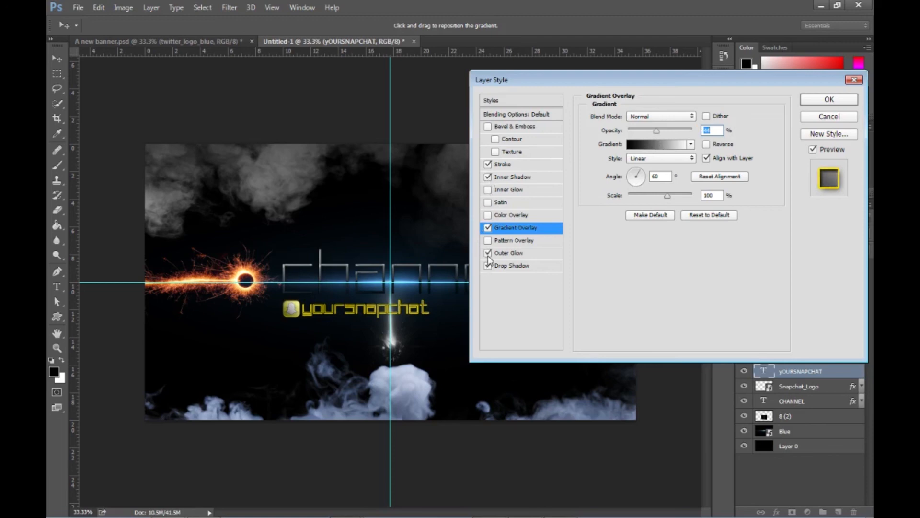
- Try Inner Glow and Satin on the "yoursnapchat" text and switch both off again
left_click(488, 190)
left_click(489, 189)
left_click(488, 203)
left_click(489, 203)
left_click(487, 204)
left_click(488, 204)
left_click(488, 204)
left_click(488, 203)
left_click(488, 203)
left_click(488, 203)
- Set the text's Stroke size to 2 px with the position kept Outside, and apply the layer style
left_click(548, 162)
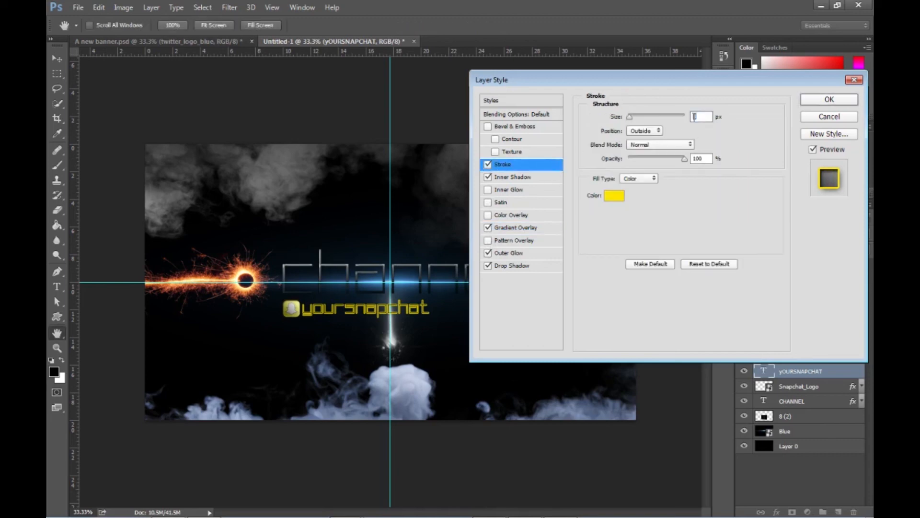
type("2")
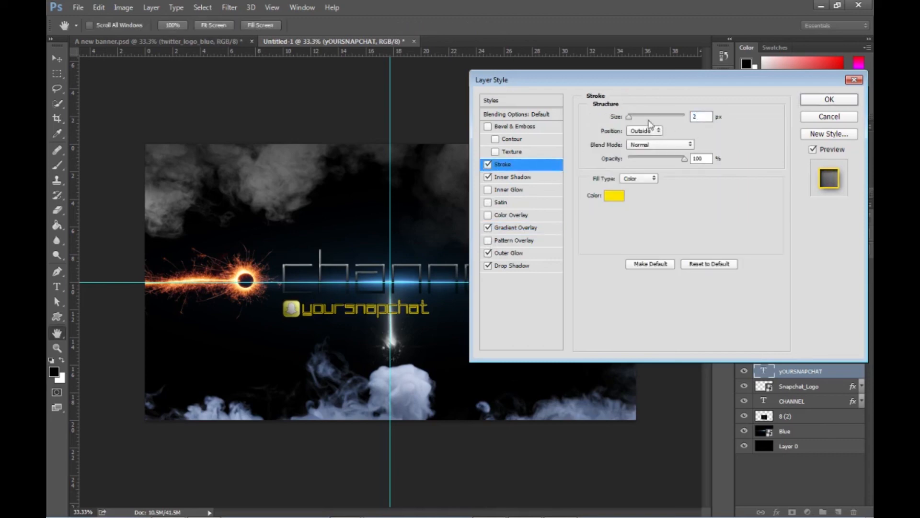
left_click(645, 131)
left_click(643, 137)
left_click(646, 132)
left_click(644, 132)
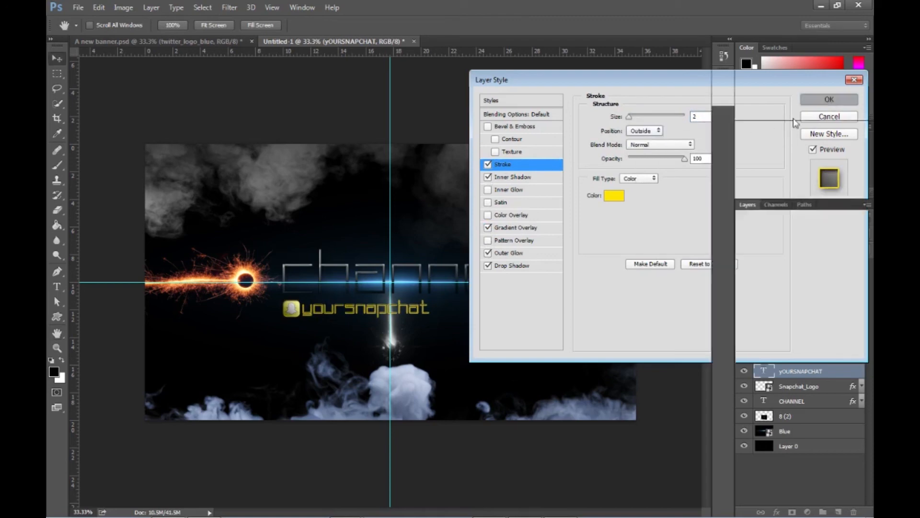
left_click(828, 100)
- Compare the text styling with the finished banner in A new banner.psd and return to the Untitled-1 document
left_click(200, 42)
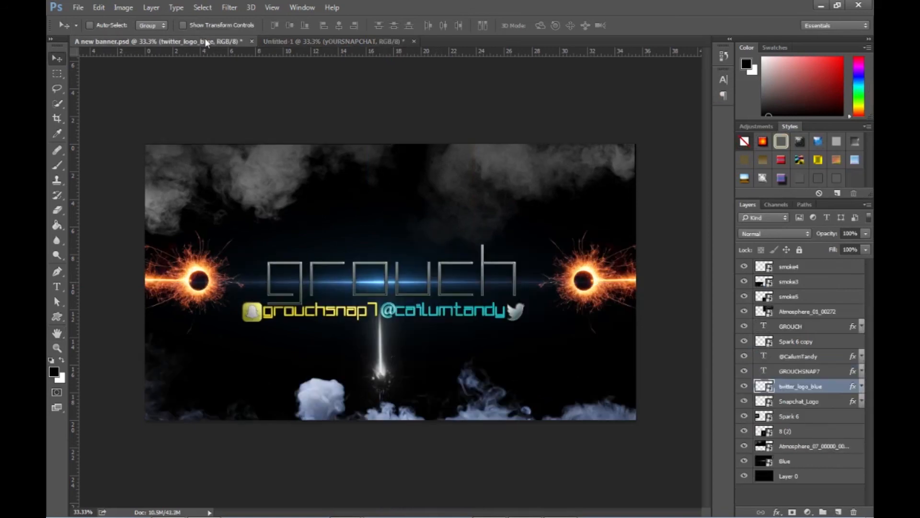
left_click(329, 42)
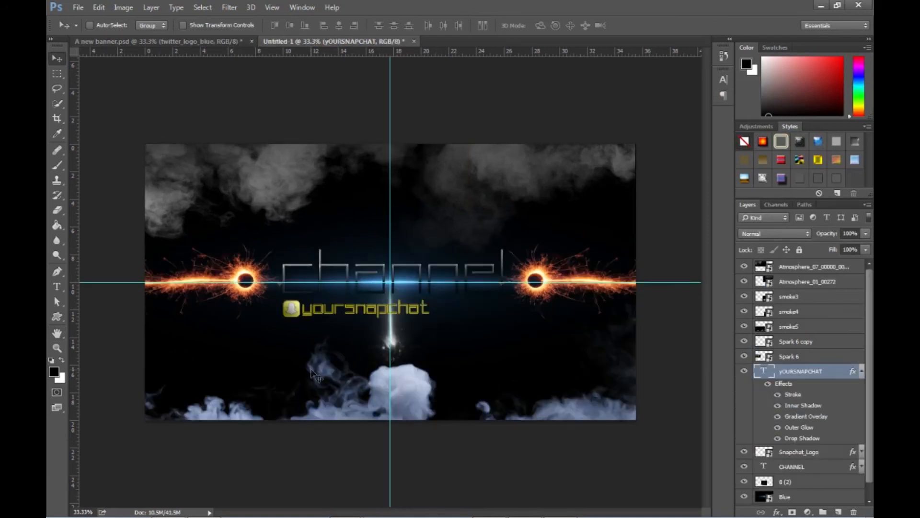
key("h")
- Try Inner Glow on the "yoursnapchat" text layer once more and switch it off again
double_click(827, 376)
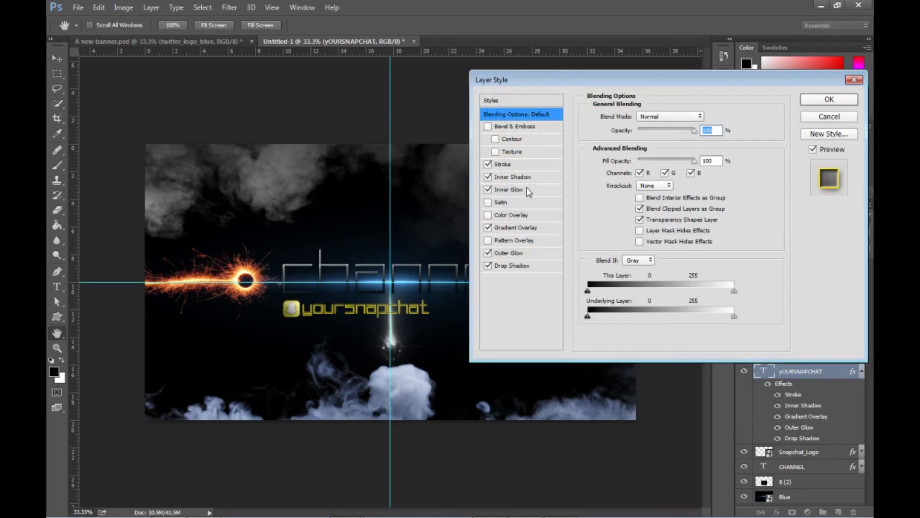
left_click(488, 189)
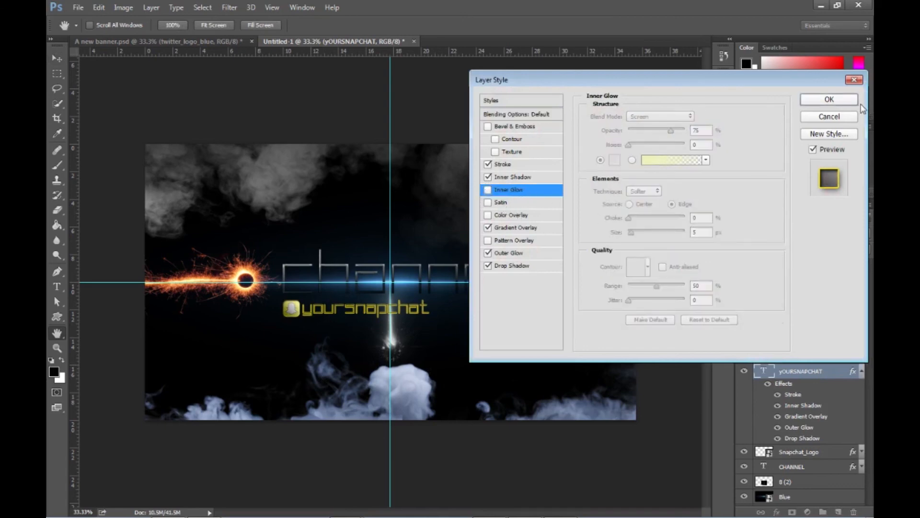
left_click(837, 100)
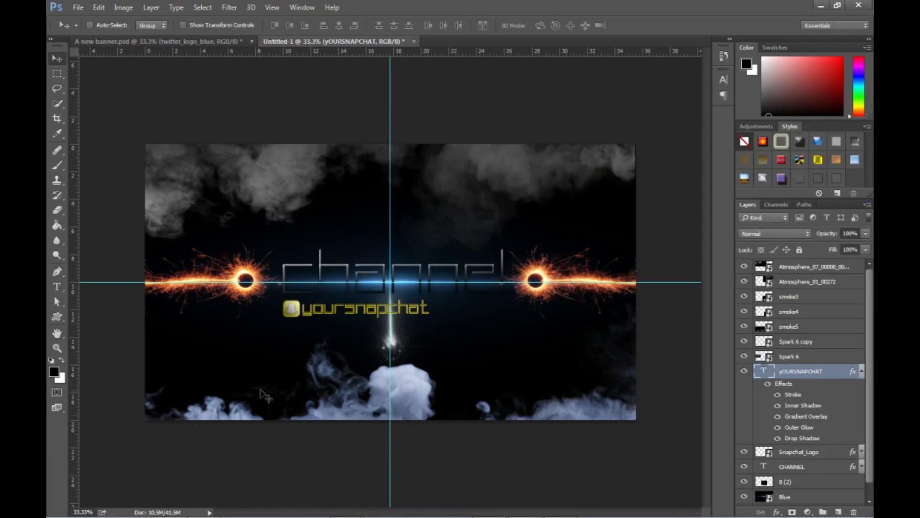
- Move the "yoursnapchat" text and the Snapchat logo to the right so they sit centered beneath the "channel" text
left_click_drag(354, 311, 388, 311)
left_click(811, 457)
left_click_drag(300, 314, 335, 314)
- Shift the Snapchat logo slightly left to leave a small gap before the "yoursnapchat" text
left_click(56, 347)
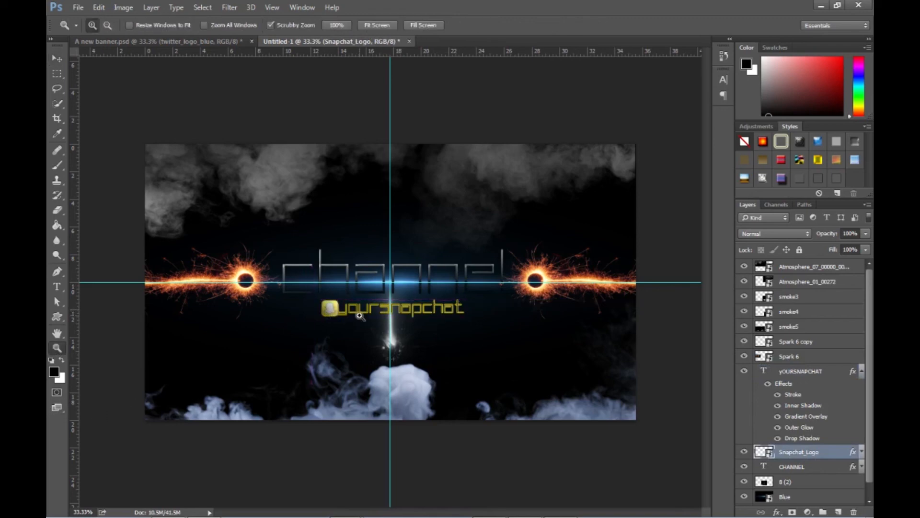
left_click(362, 315)
left_click(56, 58)
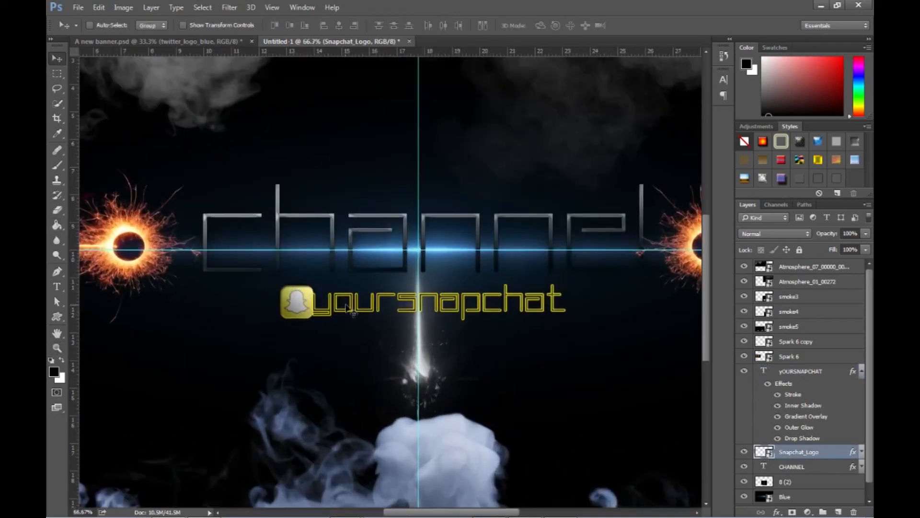
left_click_drag(299, 311, 292, 309)
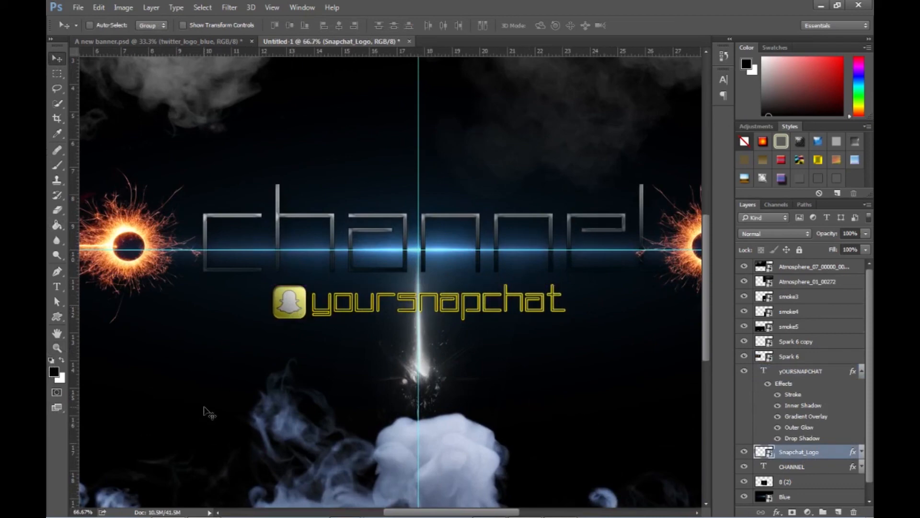
left_click(57, 347)
left_click(396, 350, "alt")
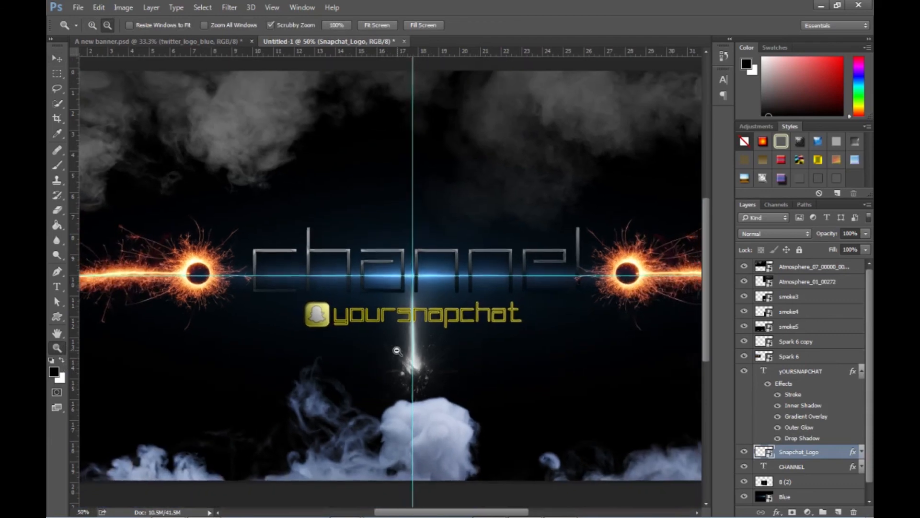